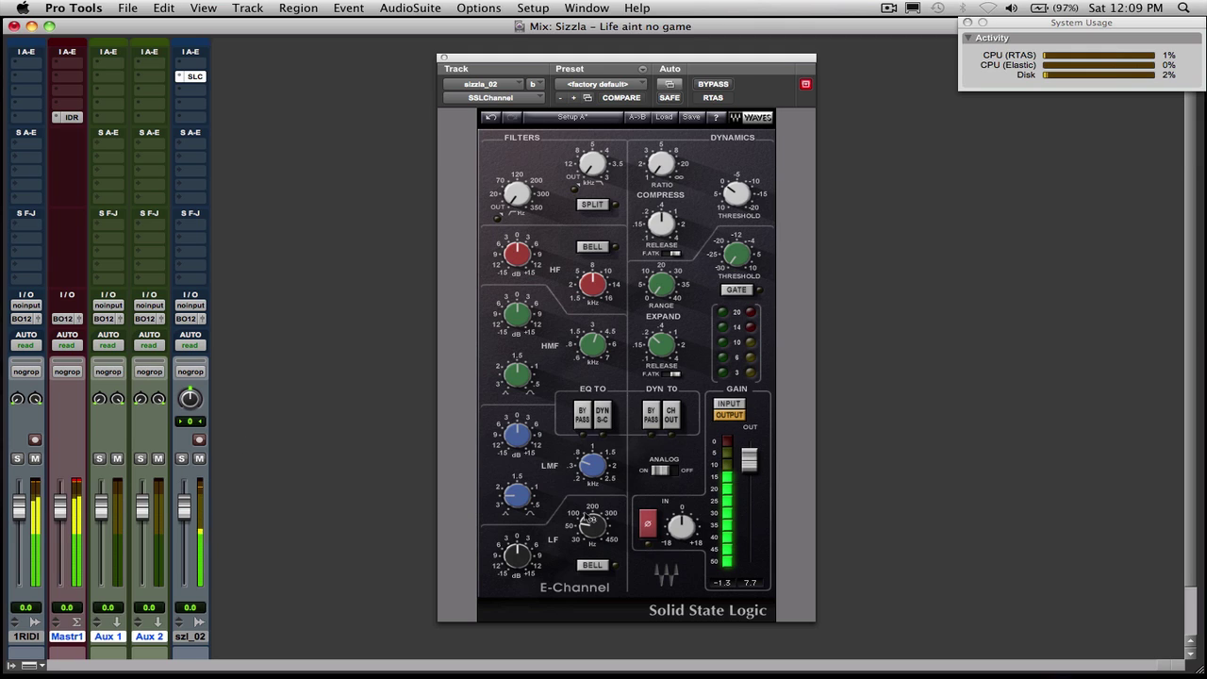
Set the SSL channel's compressor ratio slightly below 5 and its threshold to about -6 dB
{"action": "mouse_move", "coordinate": [588, 519]}
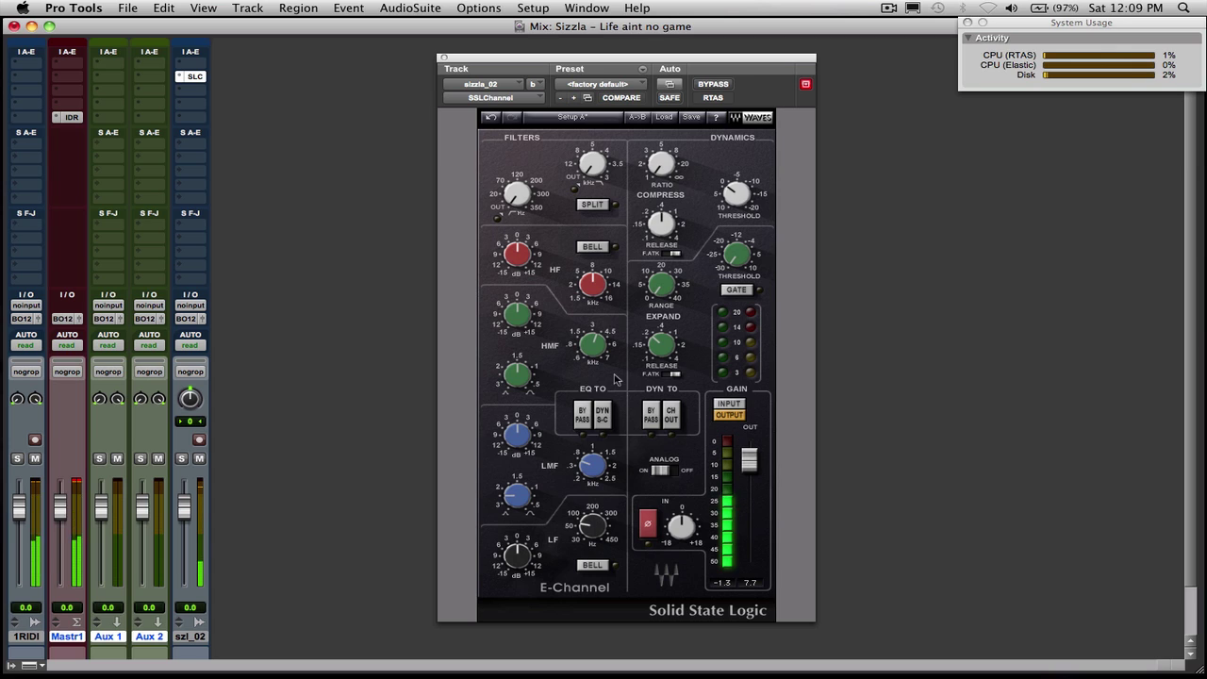
{"action": "mouse_move", "coordinate": [661, 164]}
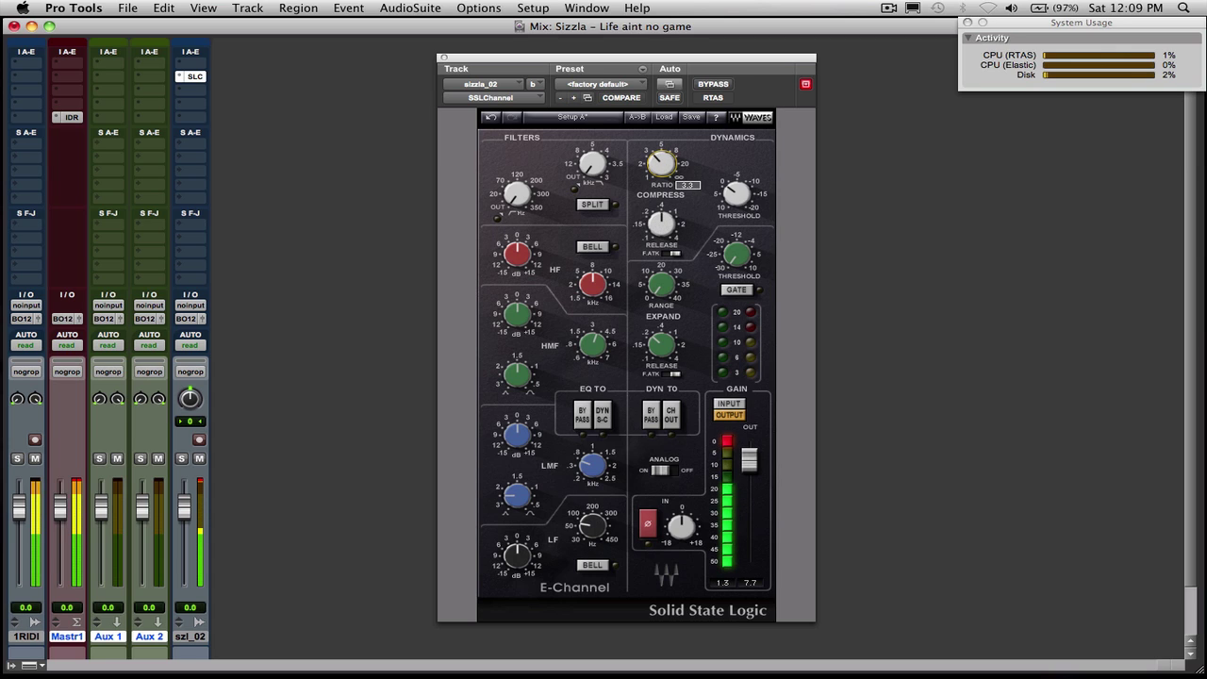
{"action": "left_click_drag", "start_coordinate": [661, 164], "coordinate": [661, 171]}
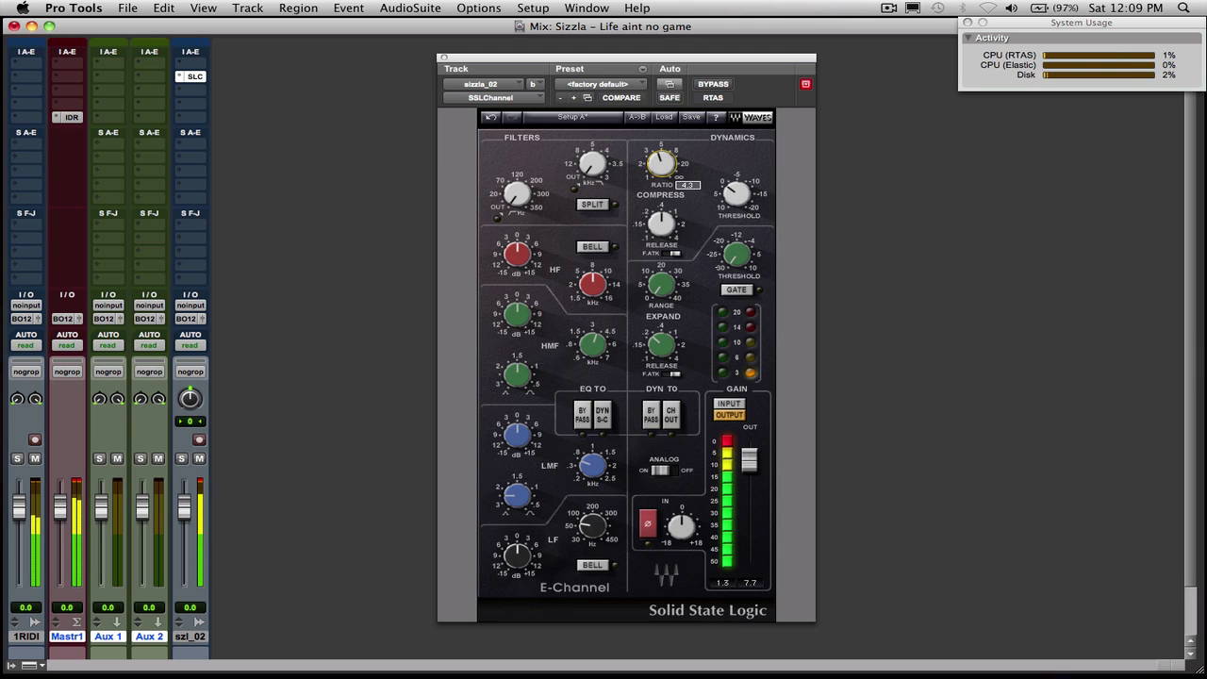
{"action": "left_click_drag", "start_coordinate": [661, 172], "coordinate": [661, 173]}
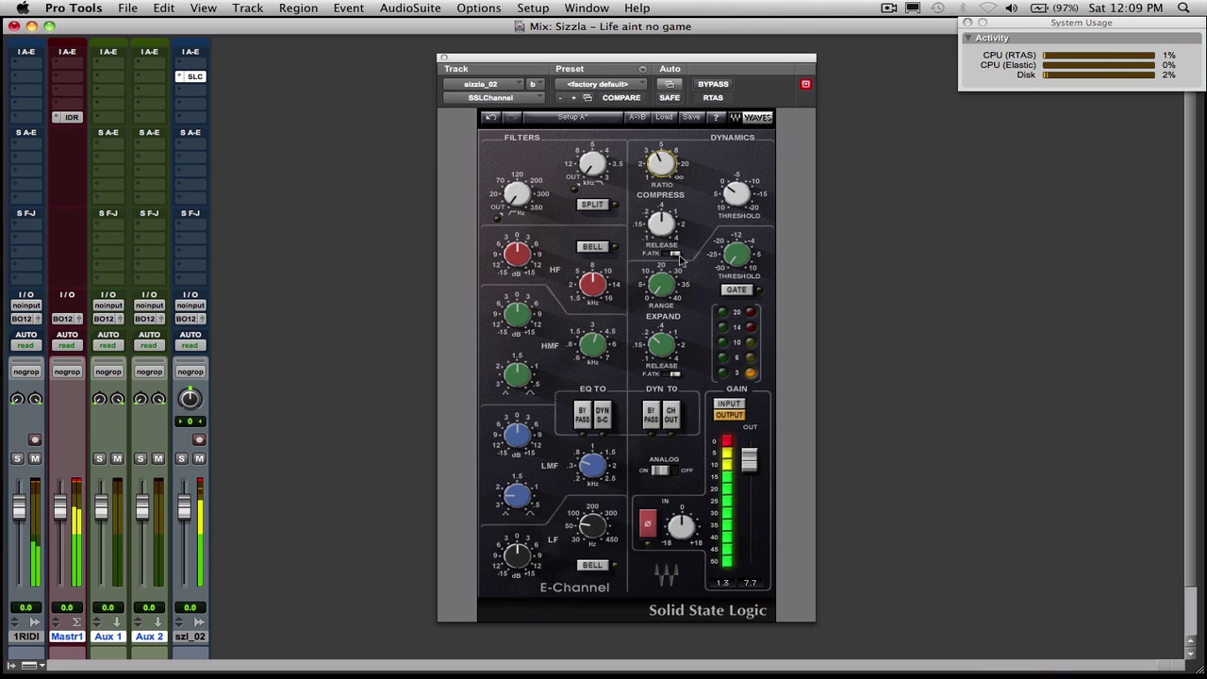
{"action": "left_click_drag", "start_coordinate": [736, 193], "coordinate": [736, 228]}
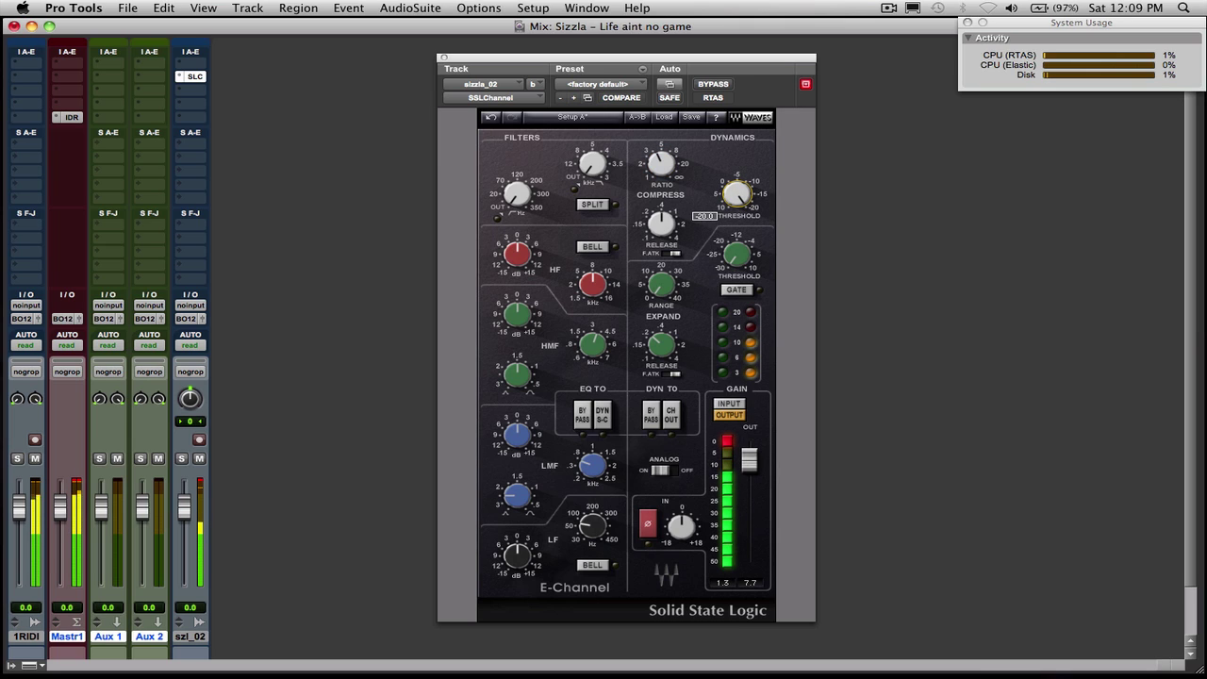
{"action": "left_click_drag", "start_coordinate": [737, 228], "coordinate": [736, 197]}
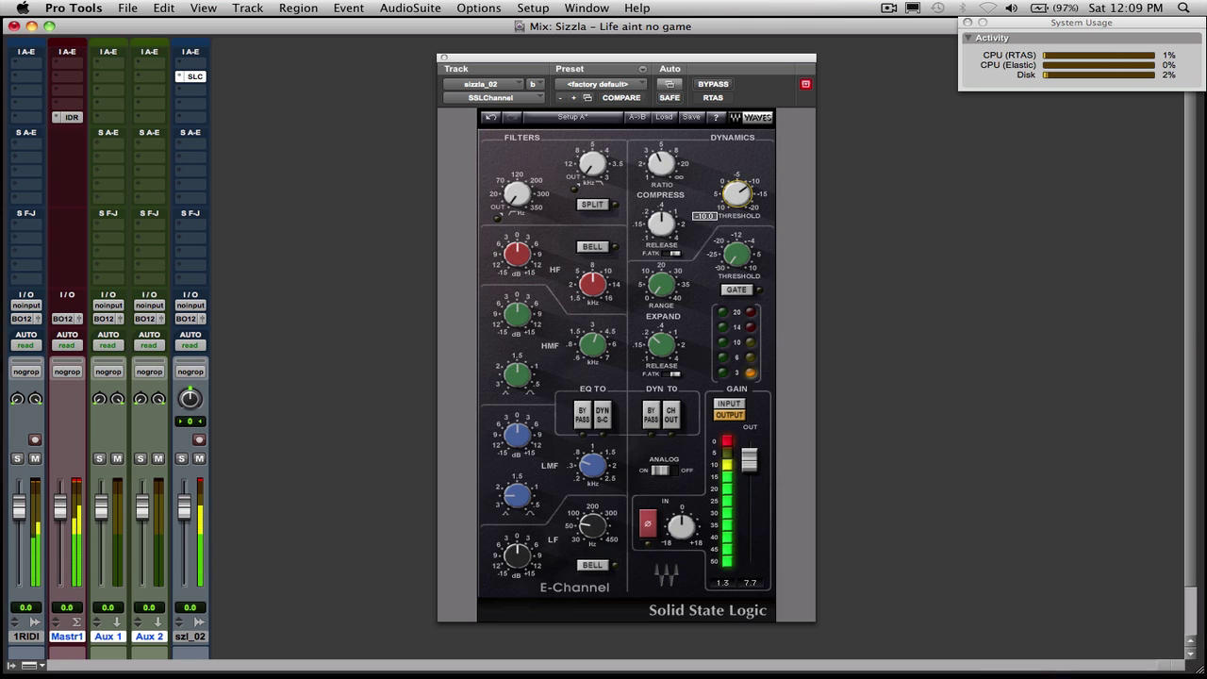
{"action": "left_click_drag", "start_coordinate": [737, 196], "coordinate": [737, 197]}
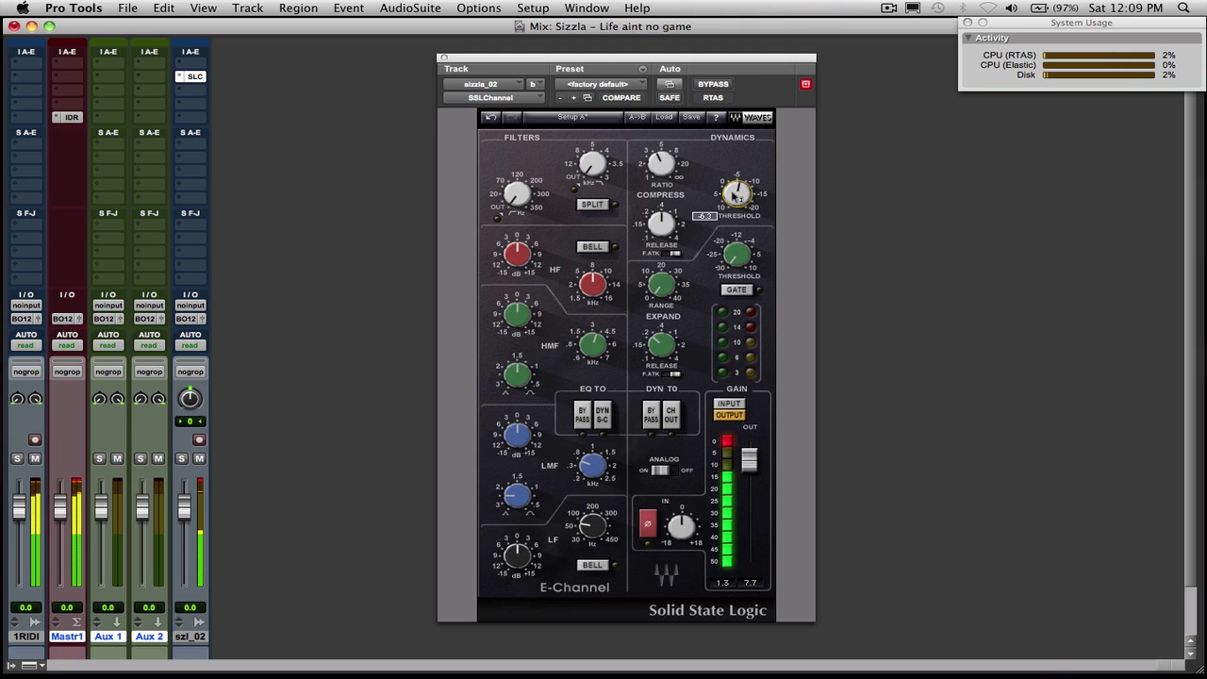
Switch the compressor to fast attack and shorten its release to just above 0.15
{"action": "mouse_move", "coordinate": [662, 224]}
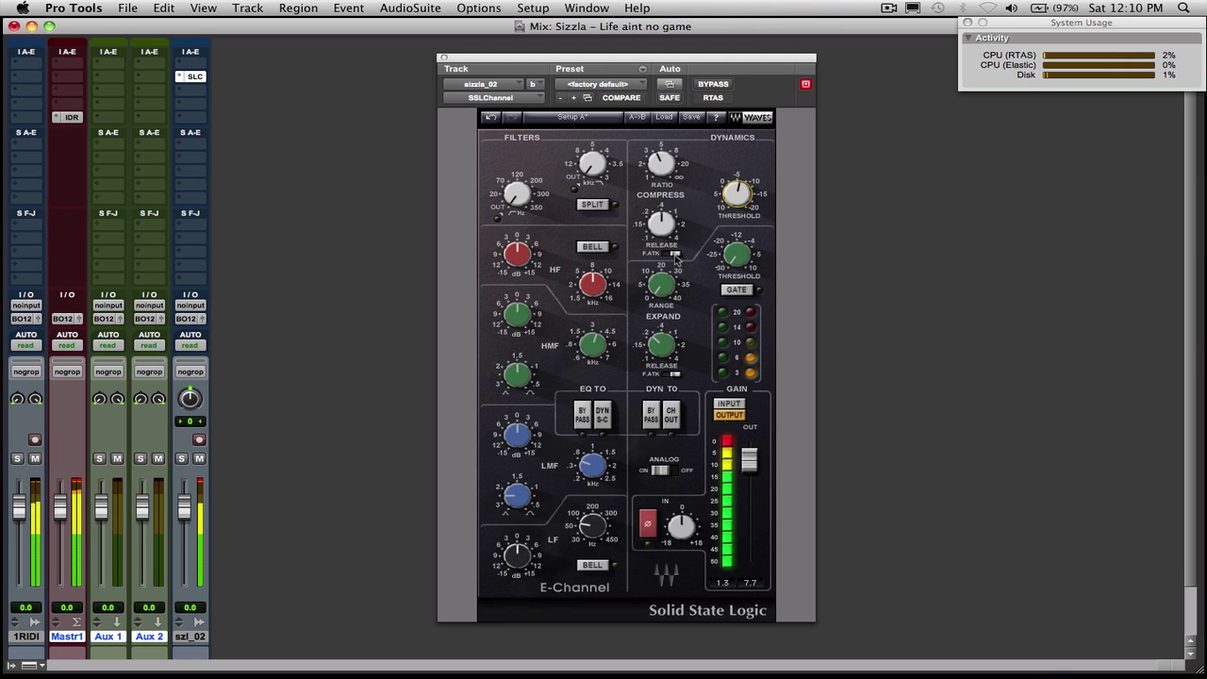
{"action": "left_click", "coordinate": [670, 253]}
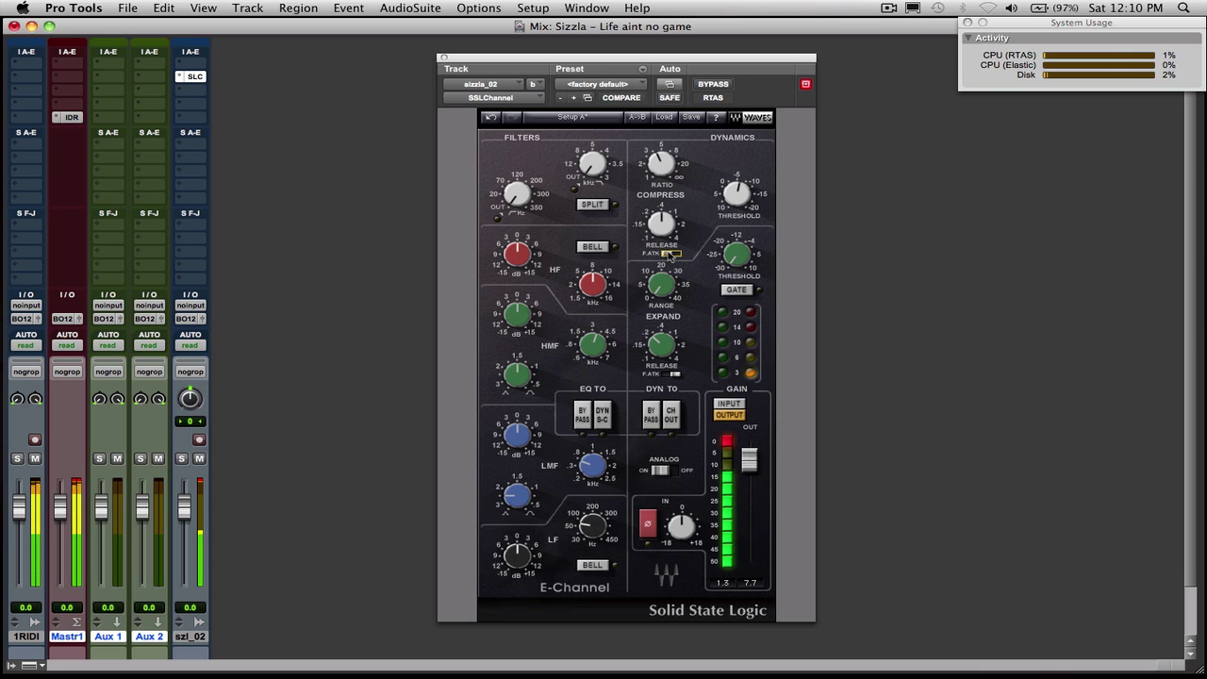
{"action": "left_click", "coordinate": [669, 254]}
{"action": "left_click", "coordinate": [662, 223]}
{"action": "left_click_drag", "start_coordinate": [661, 223], "coordinate": [661, 233]}
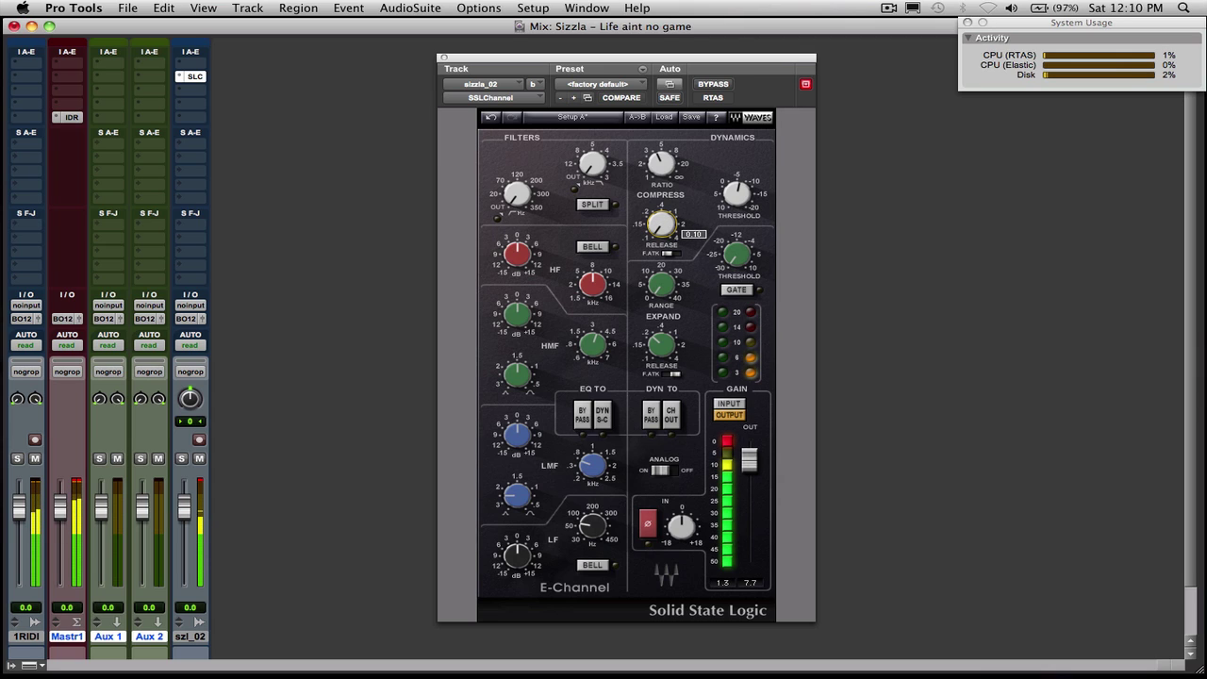
{"action": "left_click_drag", "start_coordinate": [661, 233], "coordinate": [661, 227]}
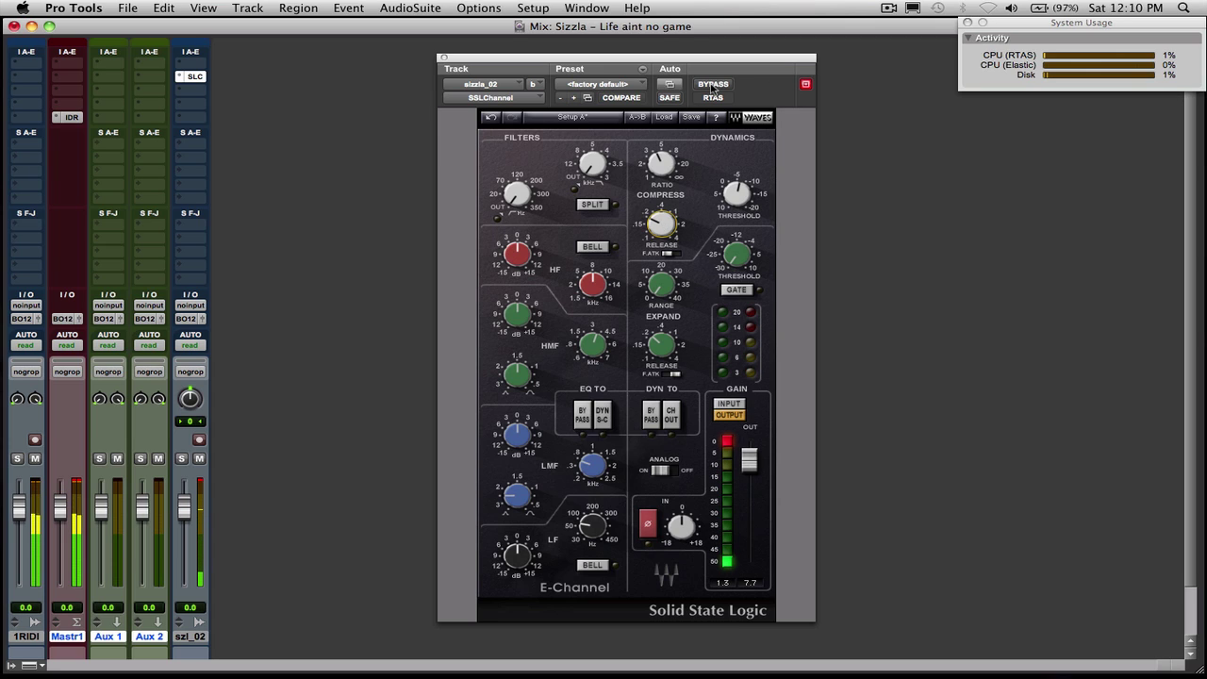
Compare the vocal with the plug-in bypassed and active, and raise the compressor threshold to about 1.4 dB
{"action": "left_click", "coordinate": [713, 84]}
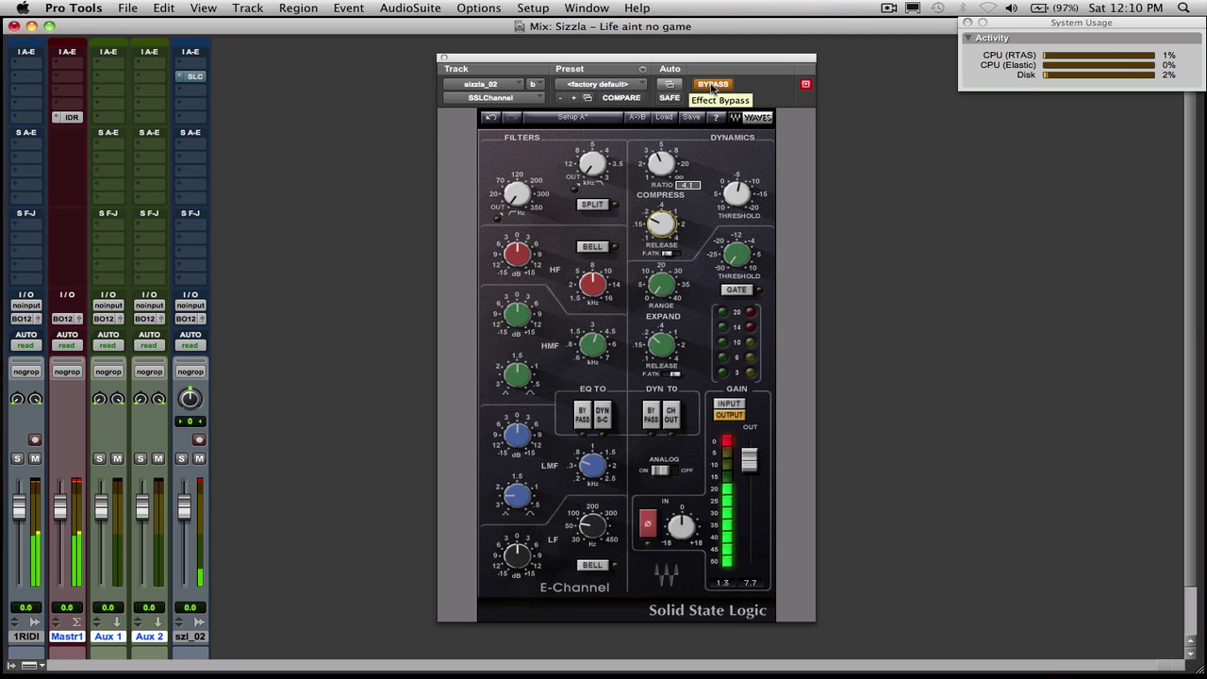
{"action": "left_click", "coordinate": [713, 84]}
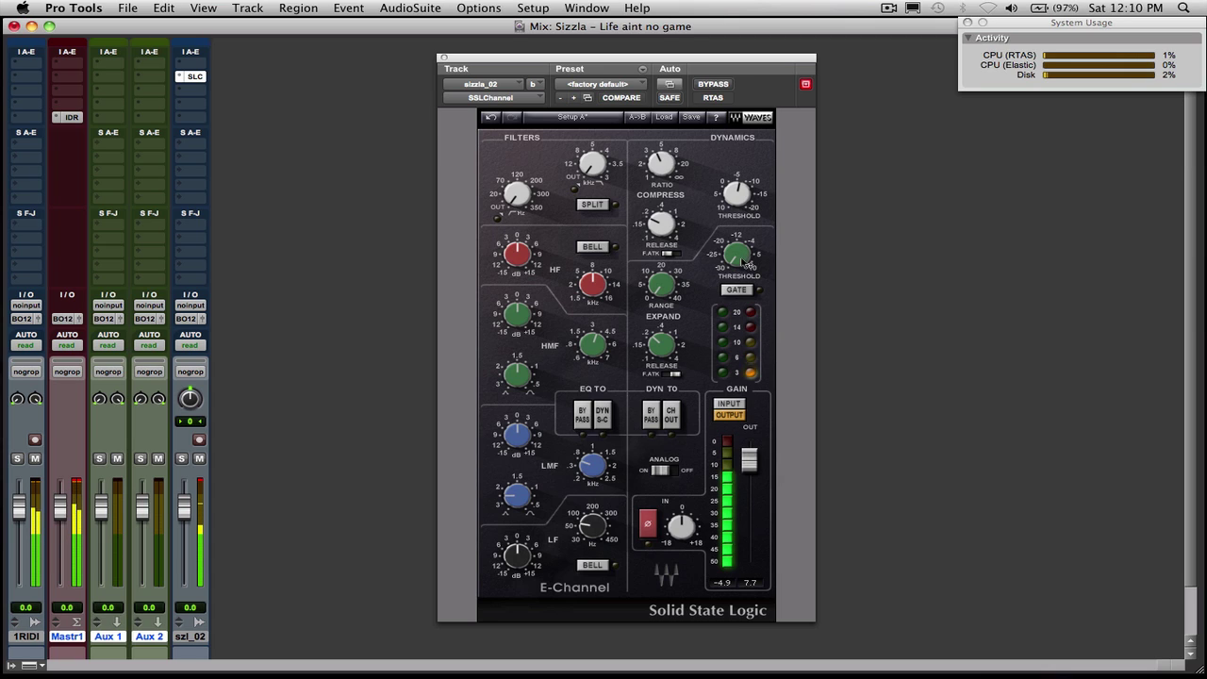
{"action": "left_click_drag", "start_coordinate": [737, 193], "coordinate": [737, 200]}
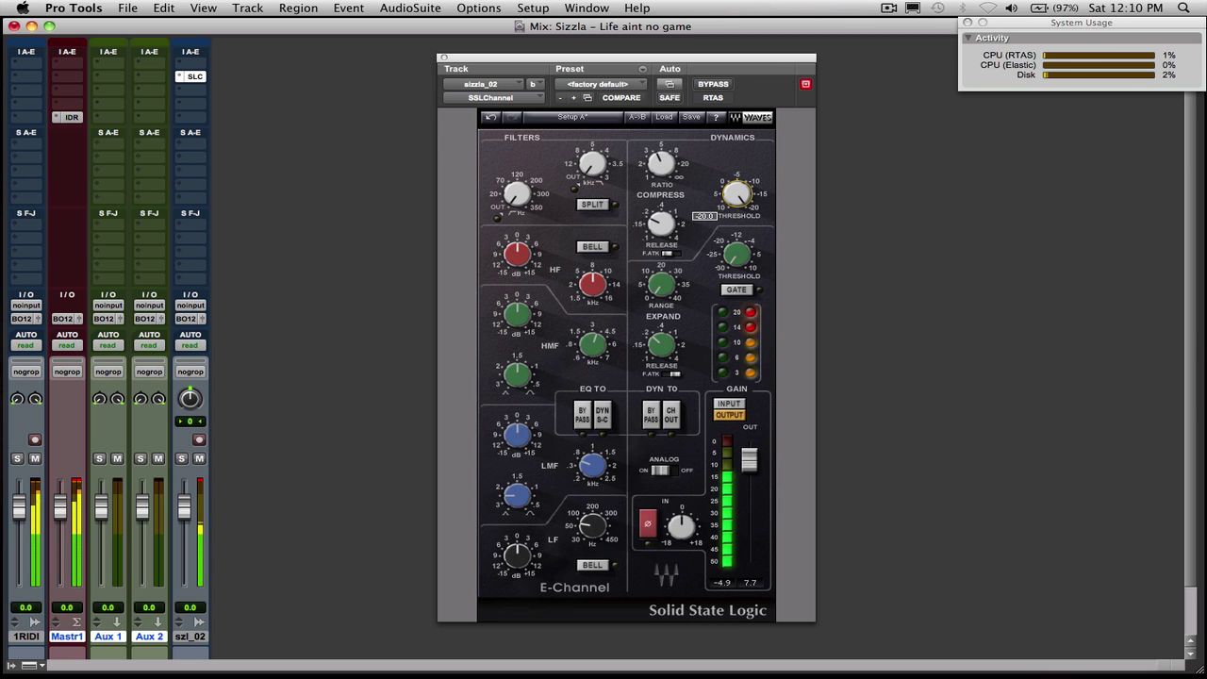
{"action": "left_click_drag", "start_coordinate": [738, 200], "coordinate": [738, 196]}
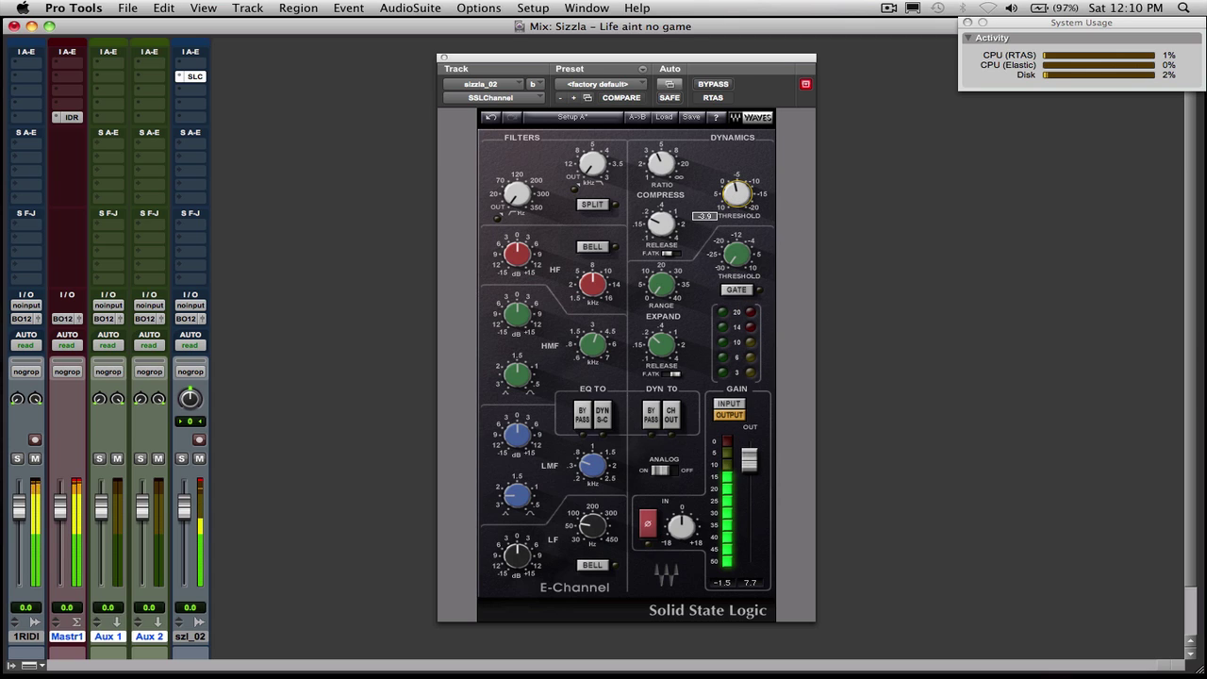
{"action": "left_click_drag", "start_coordinate": [738, 194], "coordinate": [737, 191]}
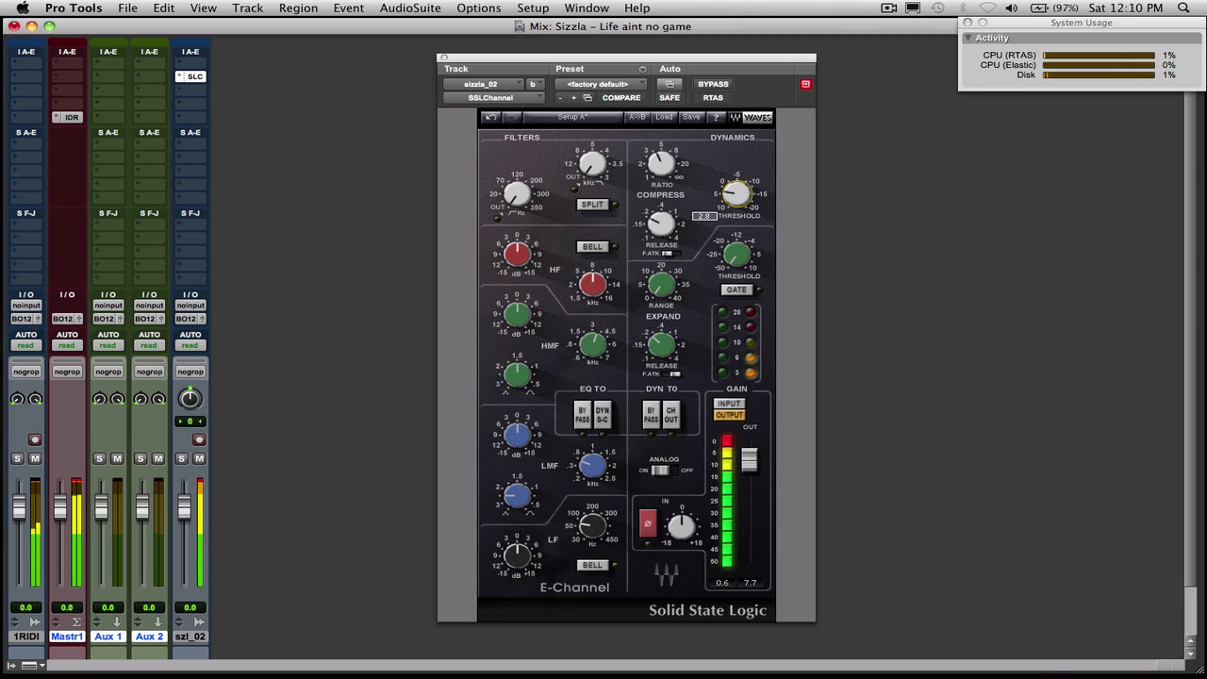
{"action": "left_click_drag", "start_coordinate": [738, 192], "coordinate": [738, 193]}
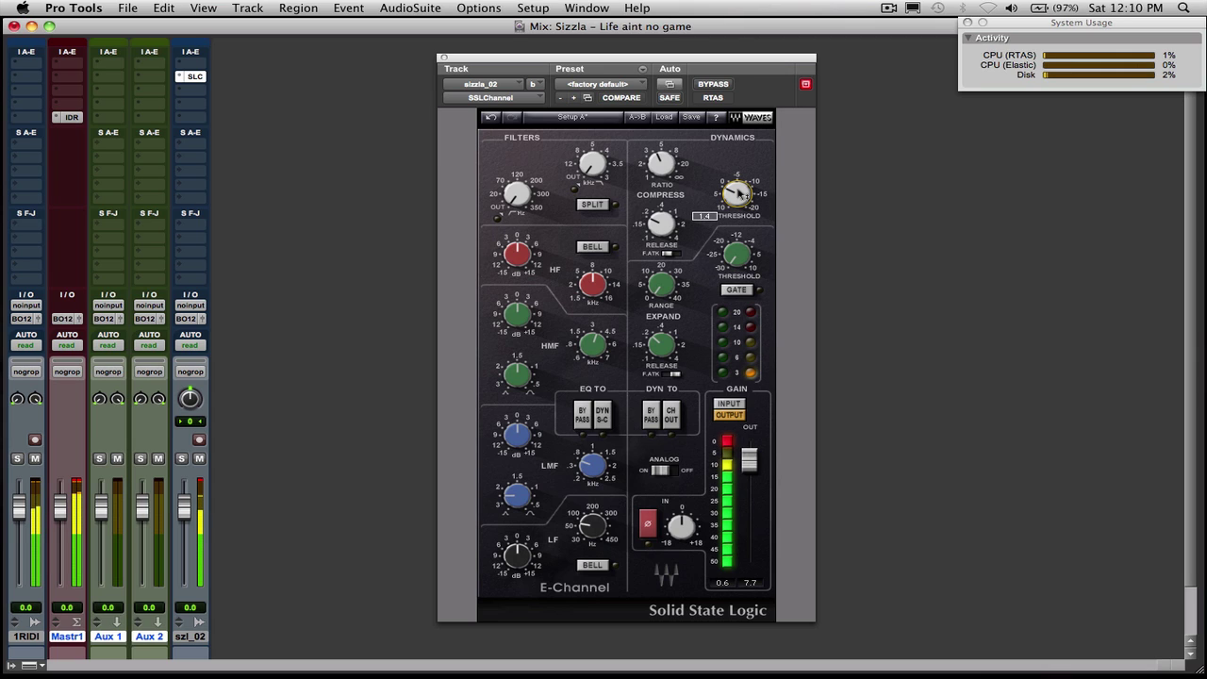
Clear the plug-in's output clip light and raise the vocal track's fader to +2.8 dB
{"action": "left_click", "coordinate": [727, 443]}
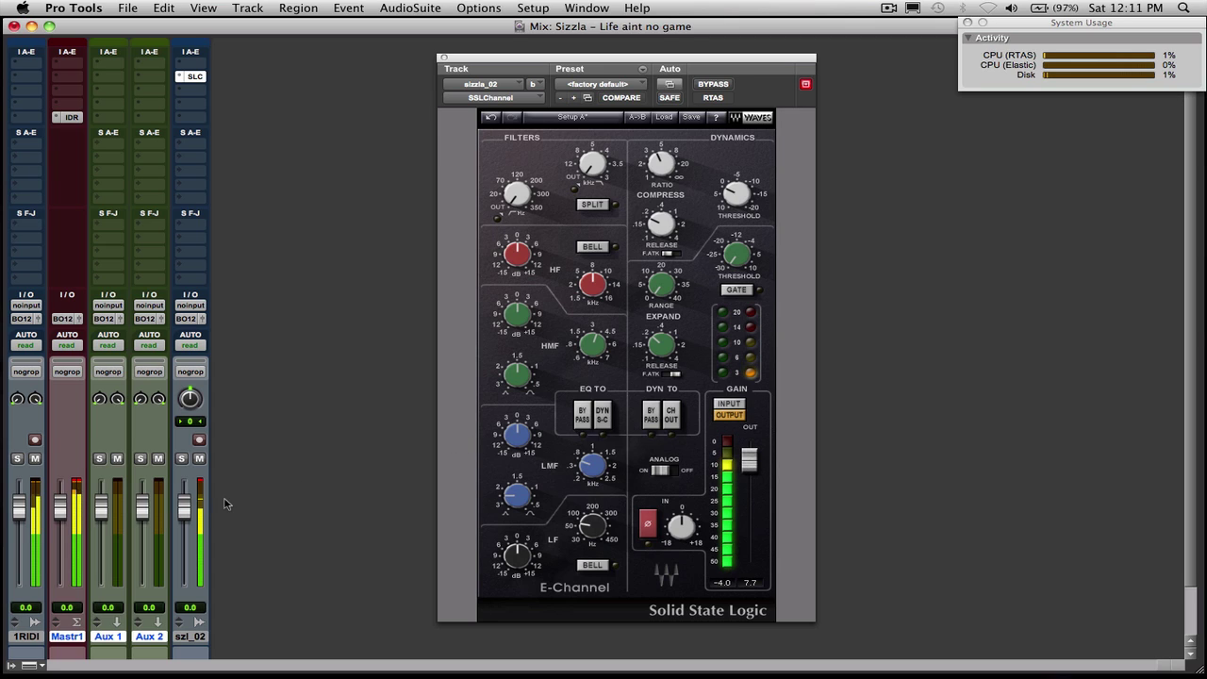
{"action": "left_click_drag", "start_coordinate": [184, 508], "coordinate": [186, 500]}
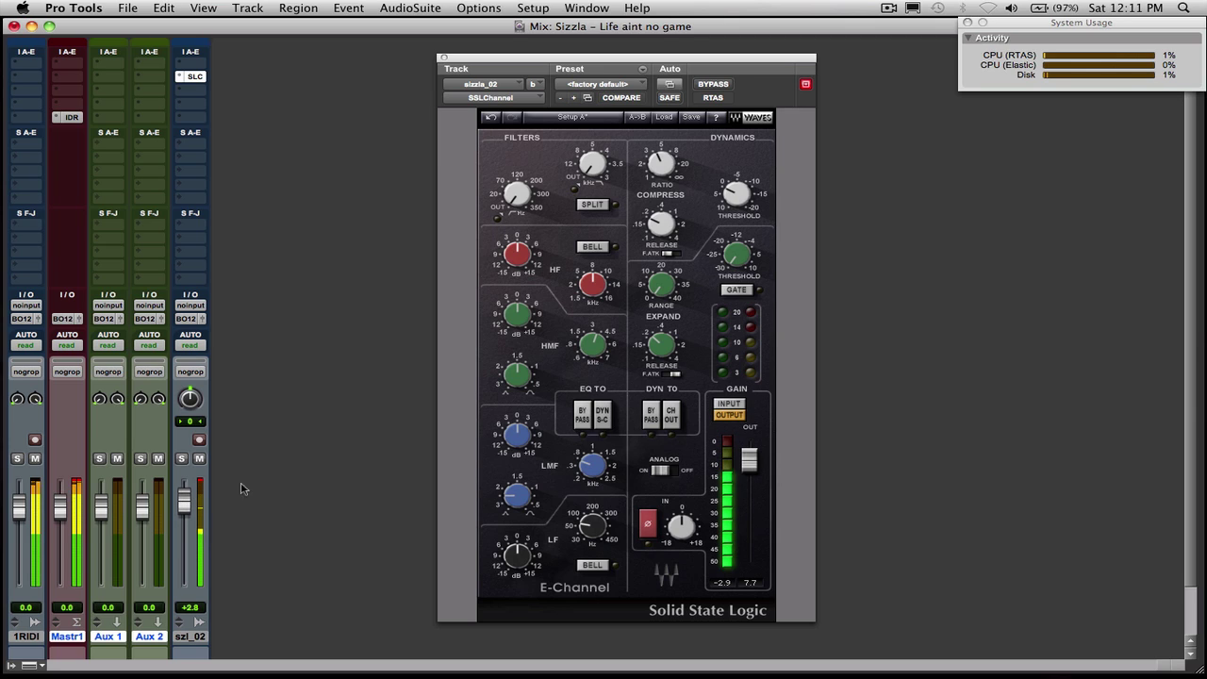
Vary the system playback volume to audition how the compressed vocal sits over the riddim
{"action": "key", "text": "XF86AudioRaiseVolume"}
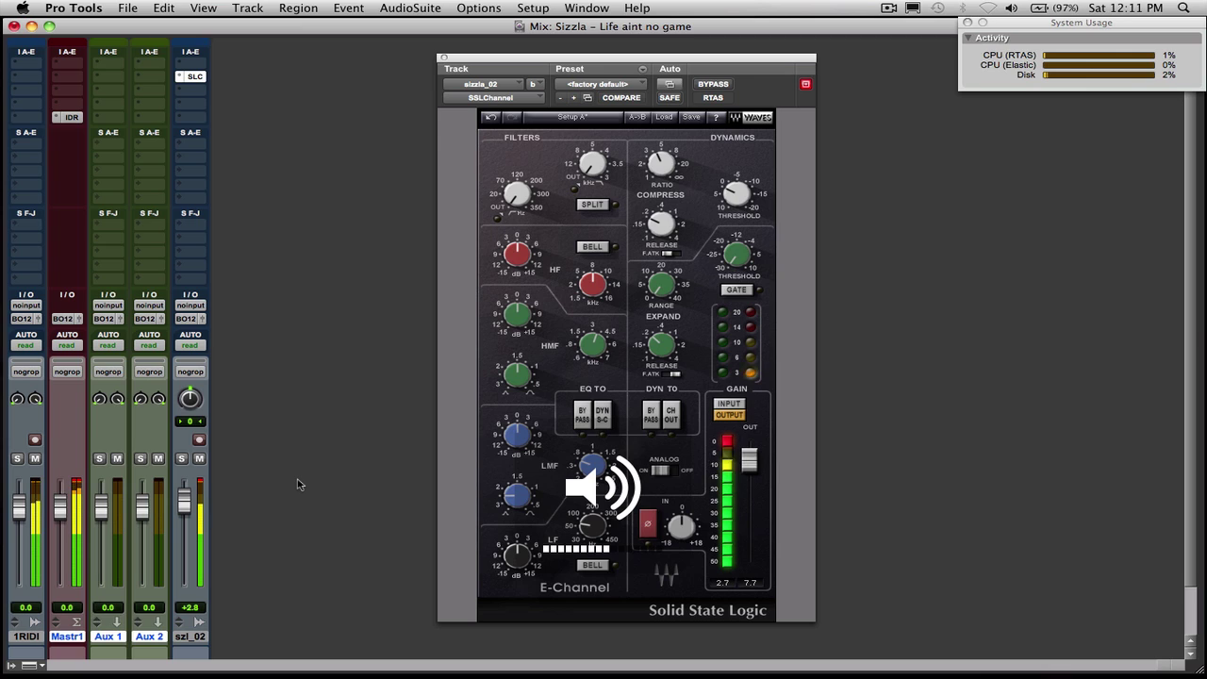
{"action": "key", "text": "XF86AudioRaiseVolume"}
{"action": "key", "text": "XF86AudioLowerVolume"}
{"action": "key", "text": "XF86AudioLowerVolume"}
{"action": "key", "text": "XF86AudioLowerVolume"}
{"action": "key", "text": "XF86AudioLowerVolume"}
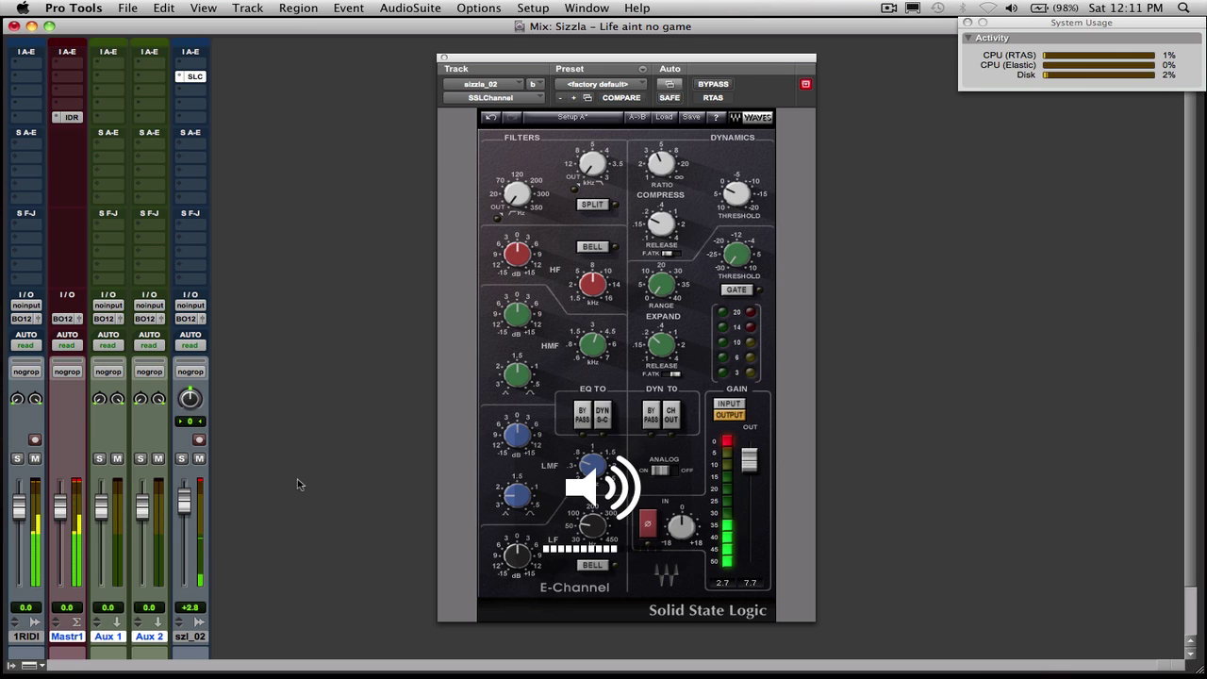
{"action": "key", "text": "XF86AudioRaiseVolume"}
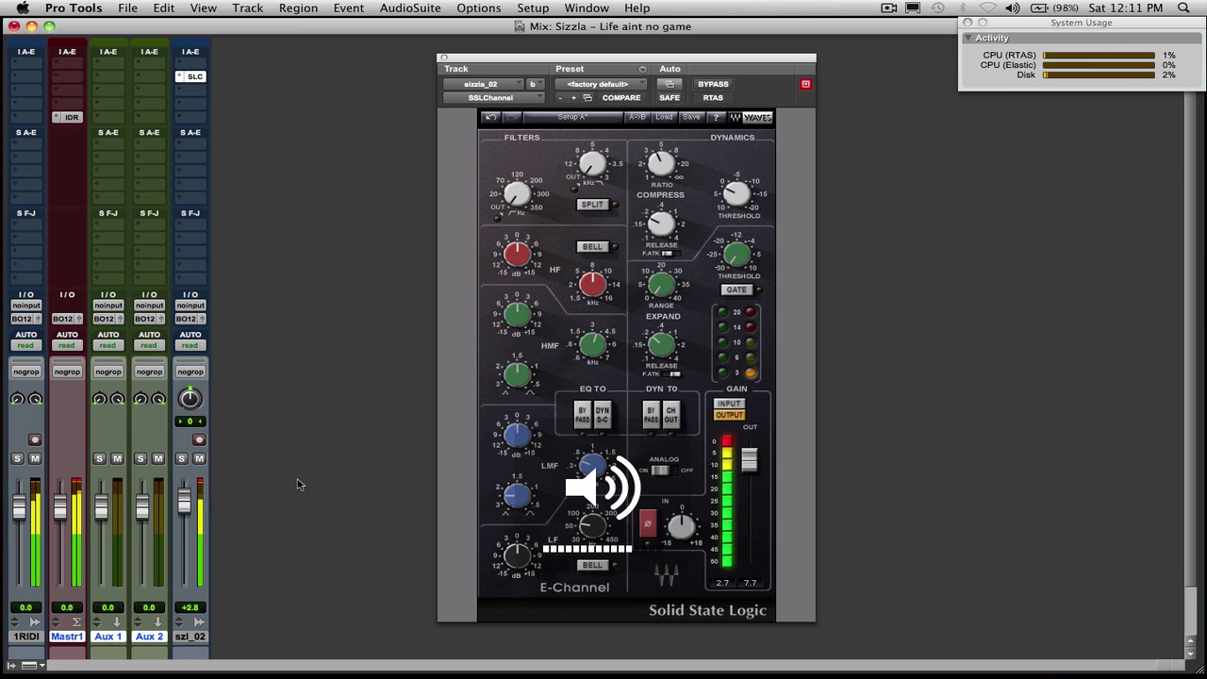
{"action": "key", "text": "XF86AudioRaiseVolume"}
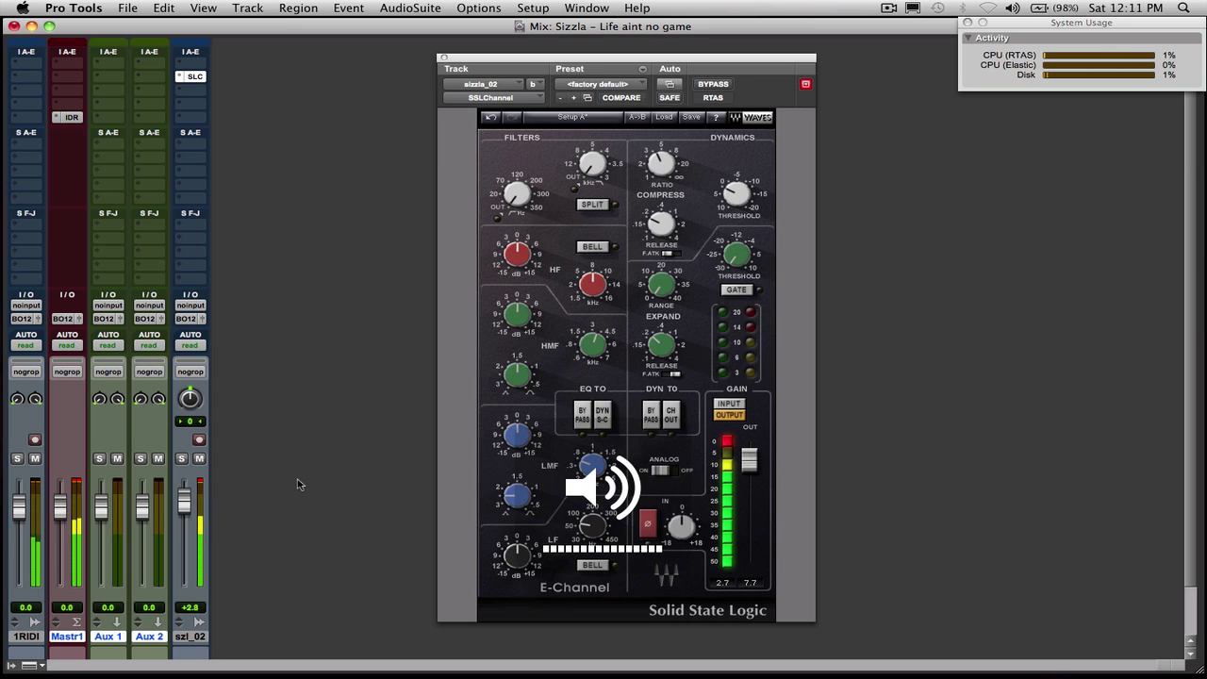
{"action": "key", "text": "XF86AudioLowerVolume"}
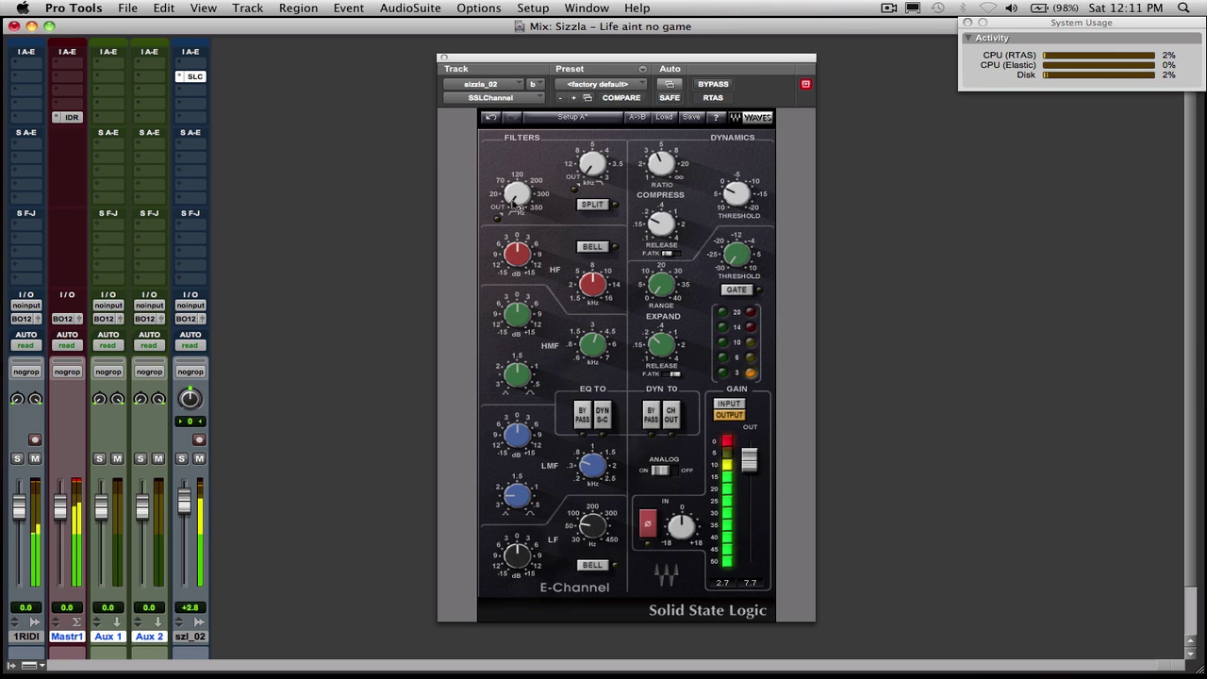
Set the vocal's high-pass filter to about 70 Hz and boost the HF band by about 3 dB at a lower frequency
{"action": "mouse_move", "coordinate": [517, 196]}
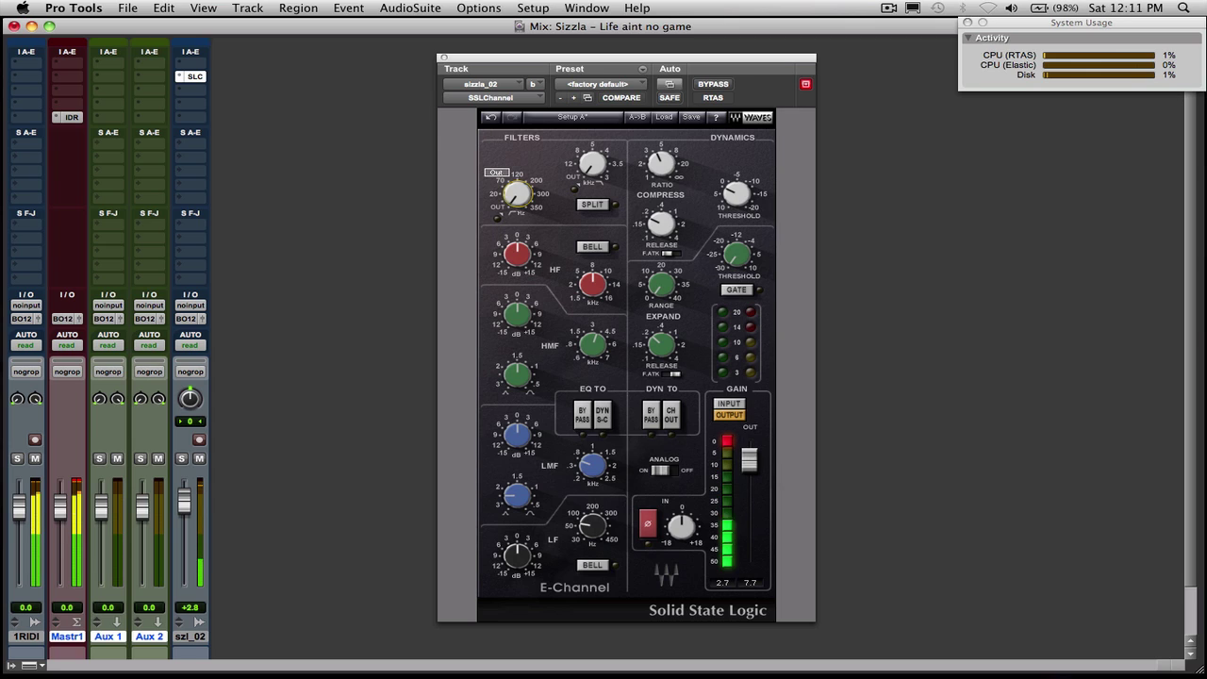
{"action": "left_click_drag", "start_coordinate": [517, 195], "coordinate": [517, 183]}
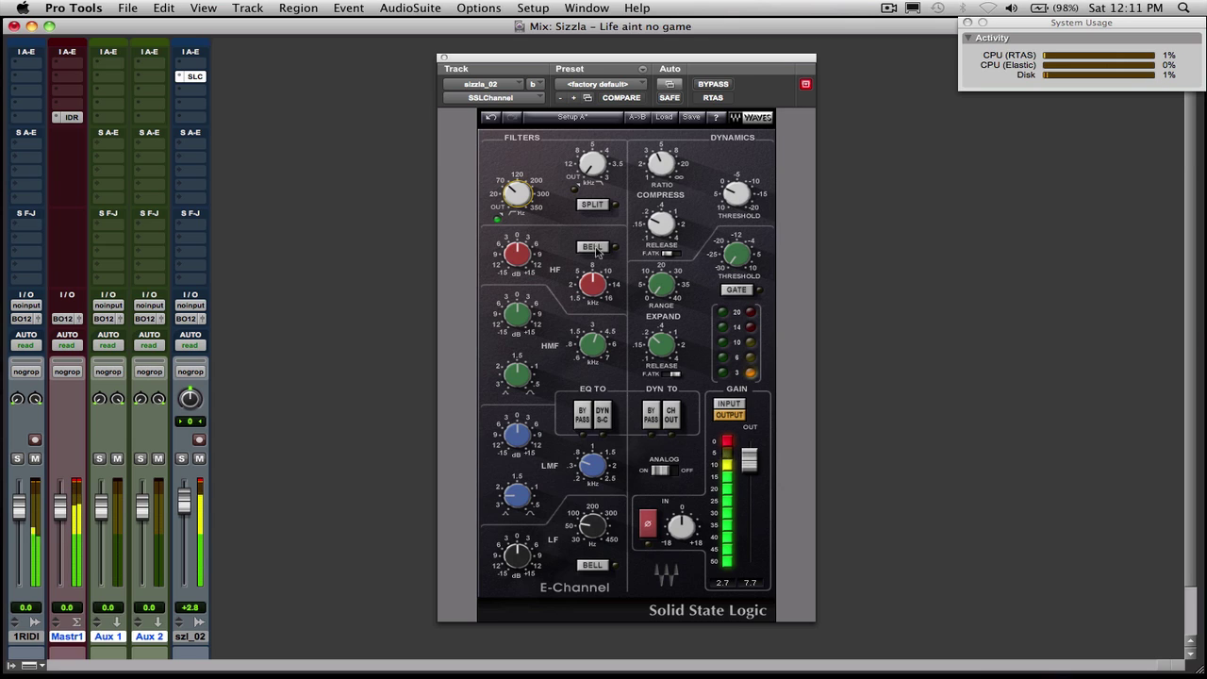
{"action": "left_click_drag", "start_coordinate": [592, 284], "coordinate": [592, 289]}
{"action": "left_click_drag", "start_coordinate": [516, 255], "coordinate": [516, 257]}
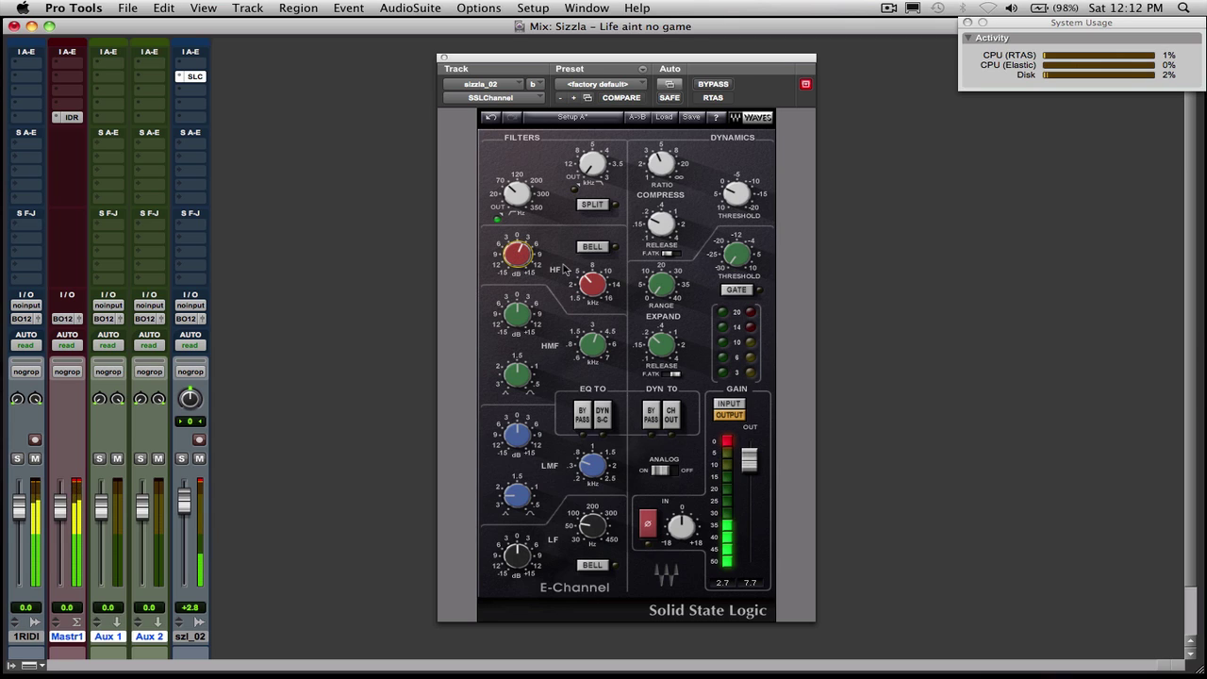
Compare the equalised vocal with the plug-in bypassed and active at a higher listening volume
{"action": "key", "text": "XF86AudioRaiseVolume"}
{"action": "left_click", "coordinate": [715, 85]}
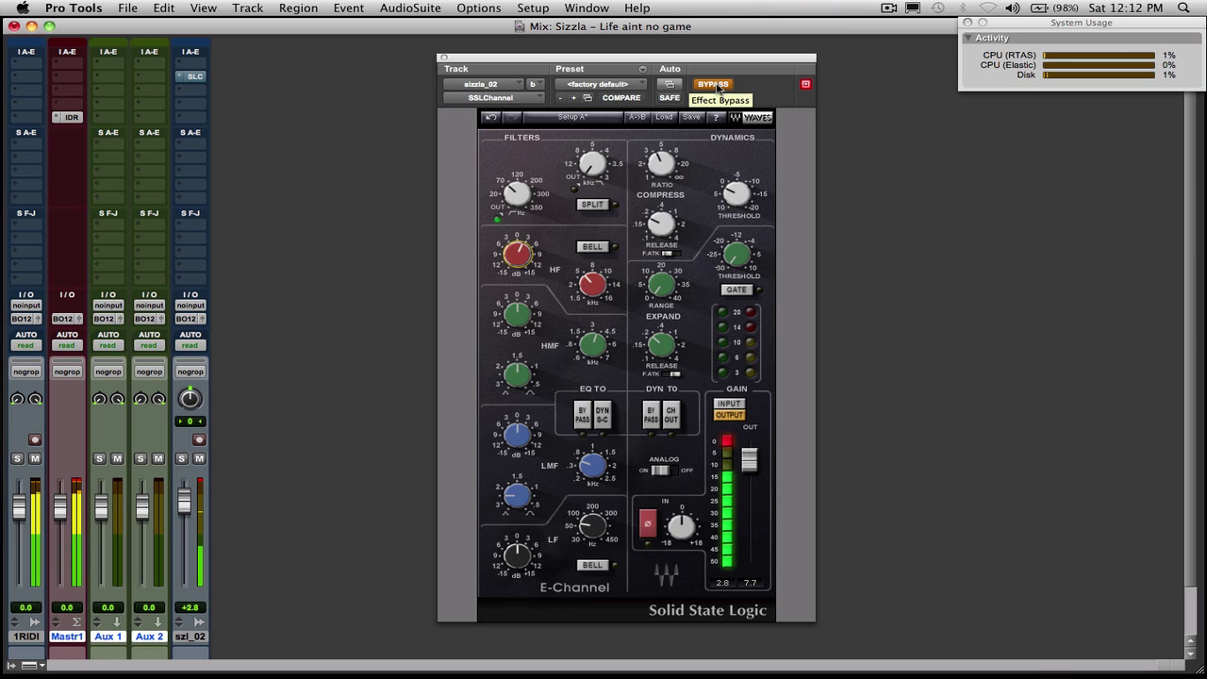
{"action": "left_click", "coordinate": [715, 85]}
{"action": "key", "text": "XF86AudioLowerVolume"}
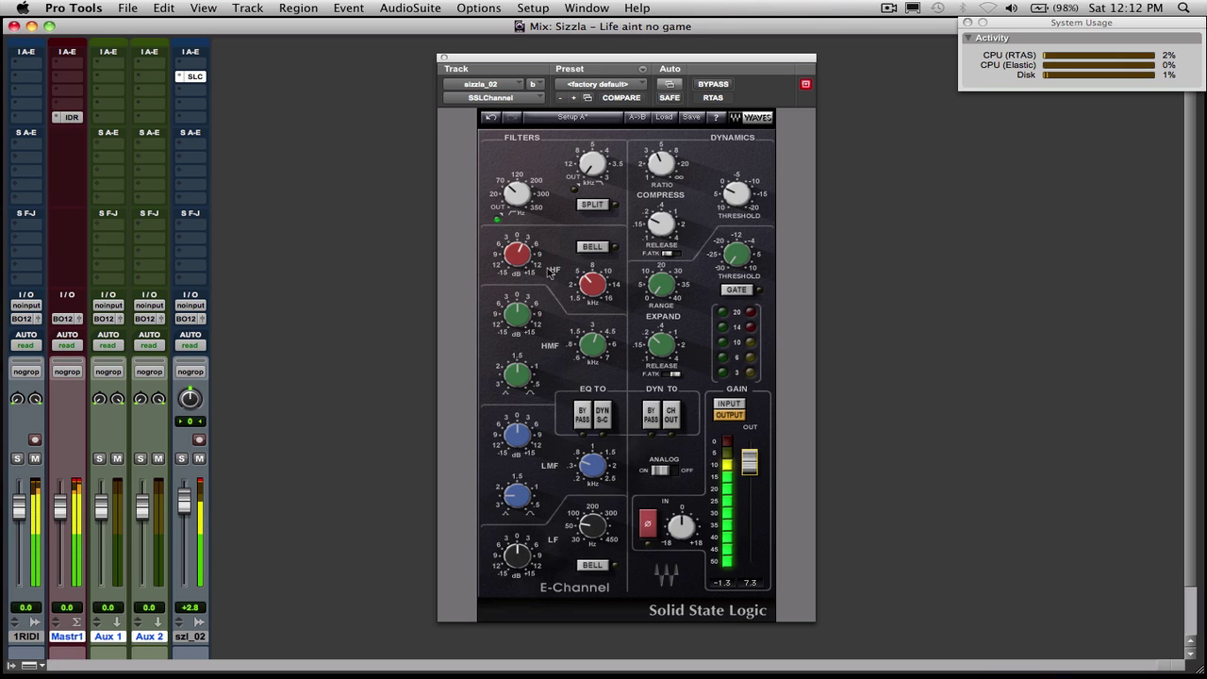
Set the LF band's frequency to about 200 Hz and boost its gain slightly
{"action": "left_click", "coordinate": [592, 526]}
{"action": "left_click_drag", "start_coordinate": [593, 527], "coordinate": [593, 510]}
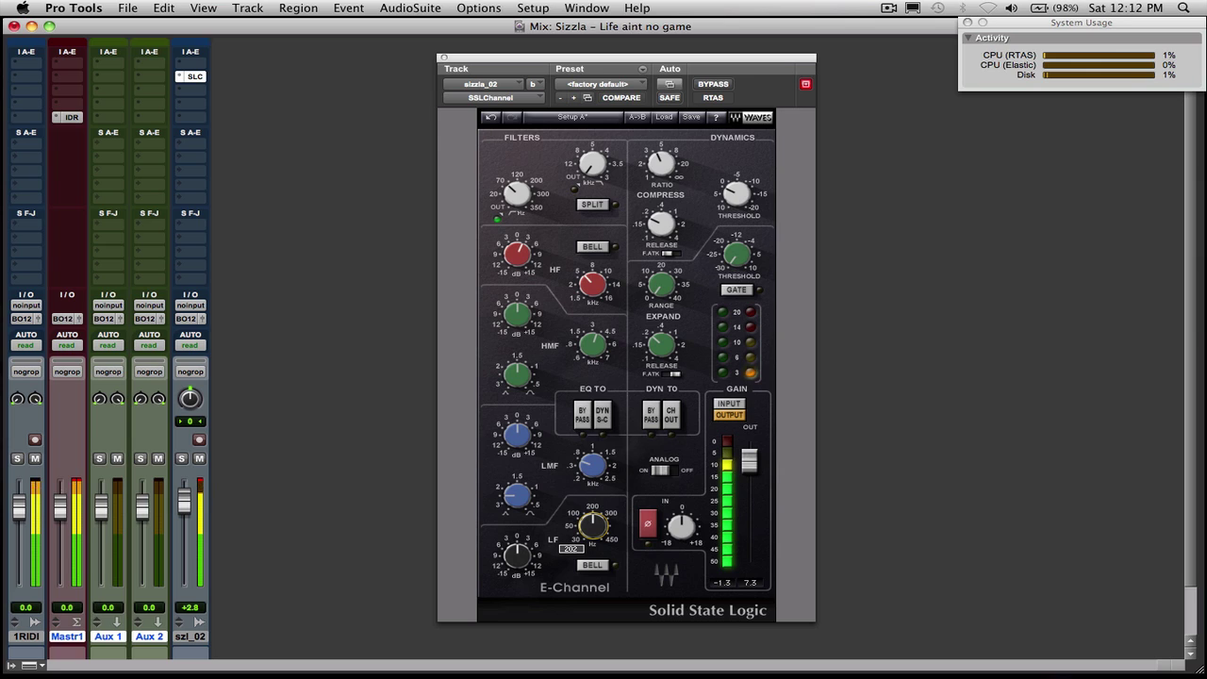
{"action": "left_click_drag", "start_coordinate": [592, 510], "coordinate": [592, 514]}
{"action": "left_click", "coordinate": [517, 555]}
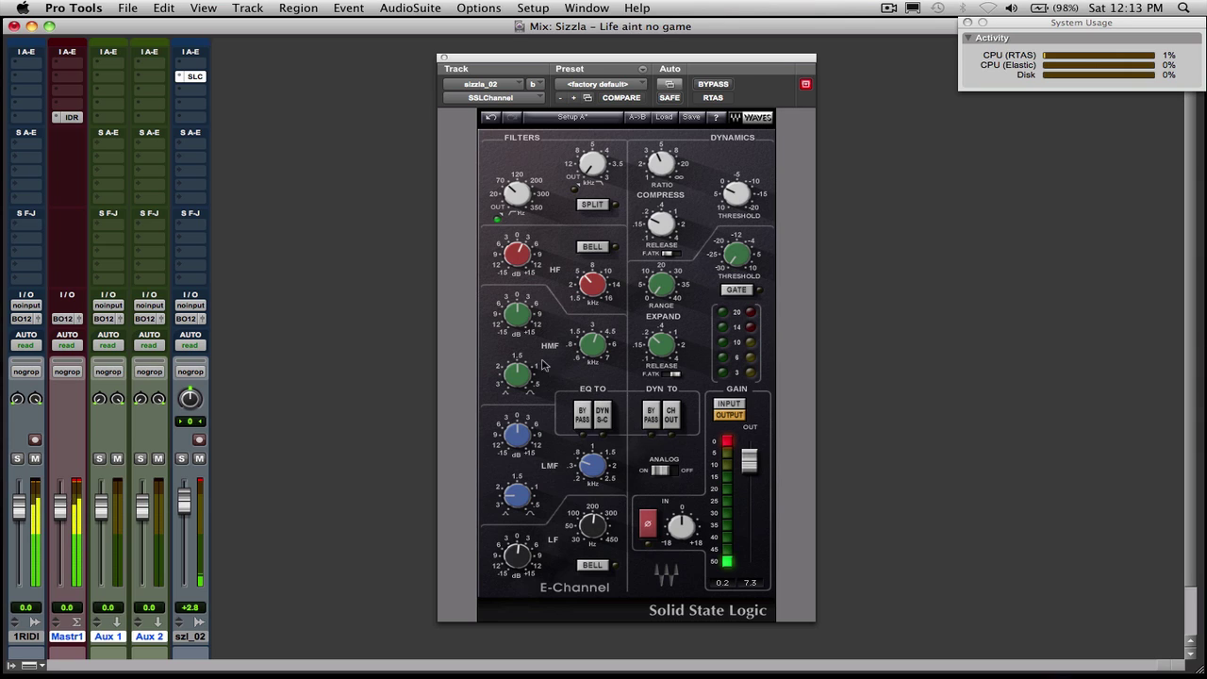
Narrow the HMF band's Q fully, set its frequency to about 5.8 kHz and boost its gain
{"action": "left_click_drag", "start_coordinate": [517, 375], "coordinate": [517, 368]}
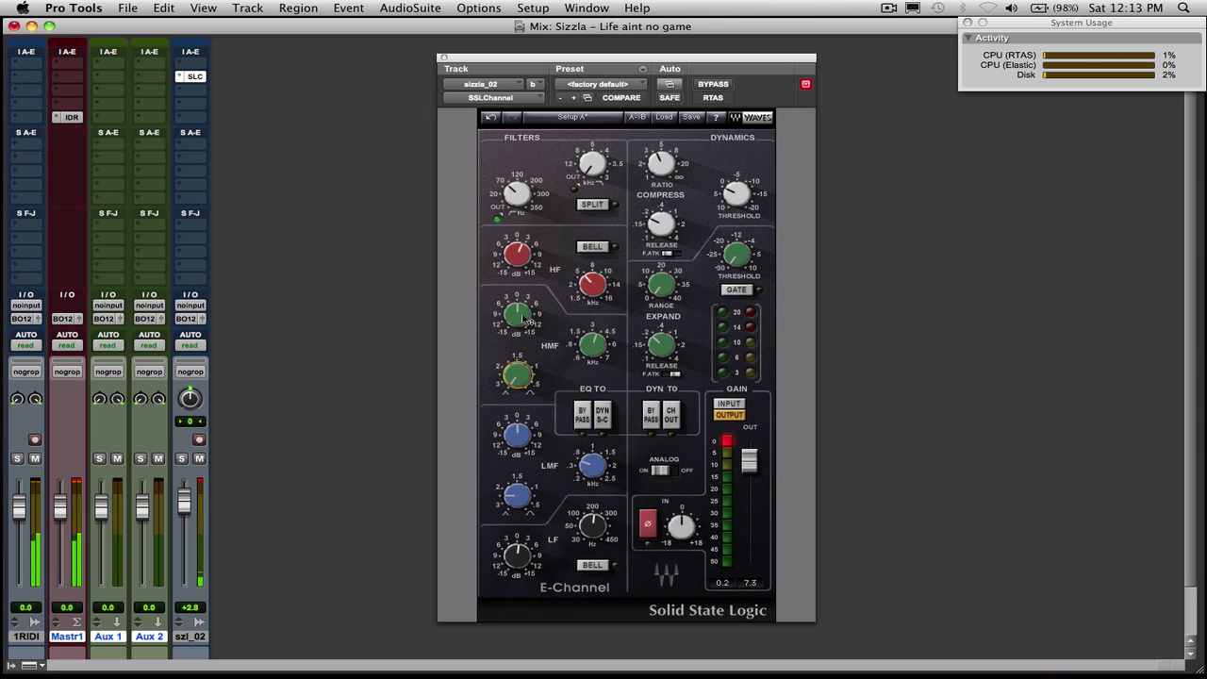
{"action": "left_click_drag", "start_coordinate": [593, 345], "coordinate": [592, 338]}
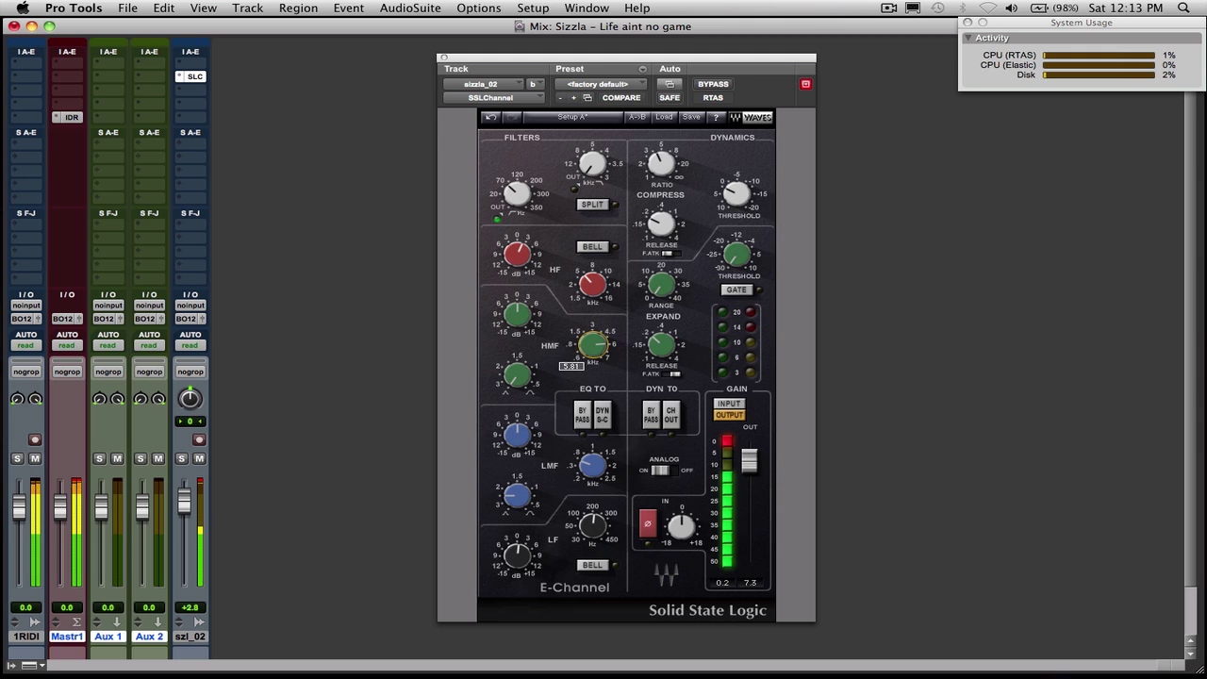
{"action": "mouse_move", "coordinate": [519, 320]}
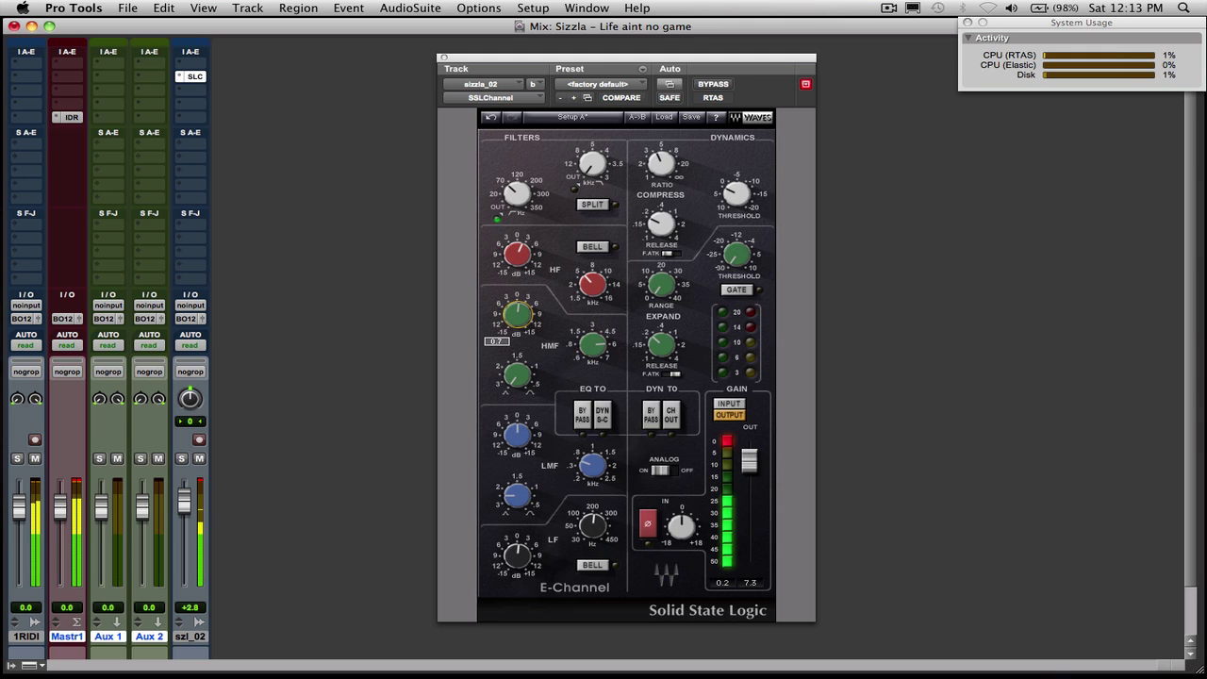
{"action": "left_click_drag", "start_coordinate": [520, 322], "coordinate": [519, 312]}
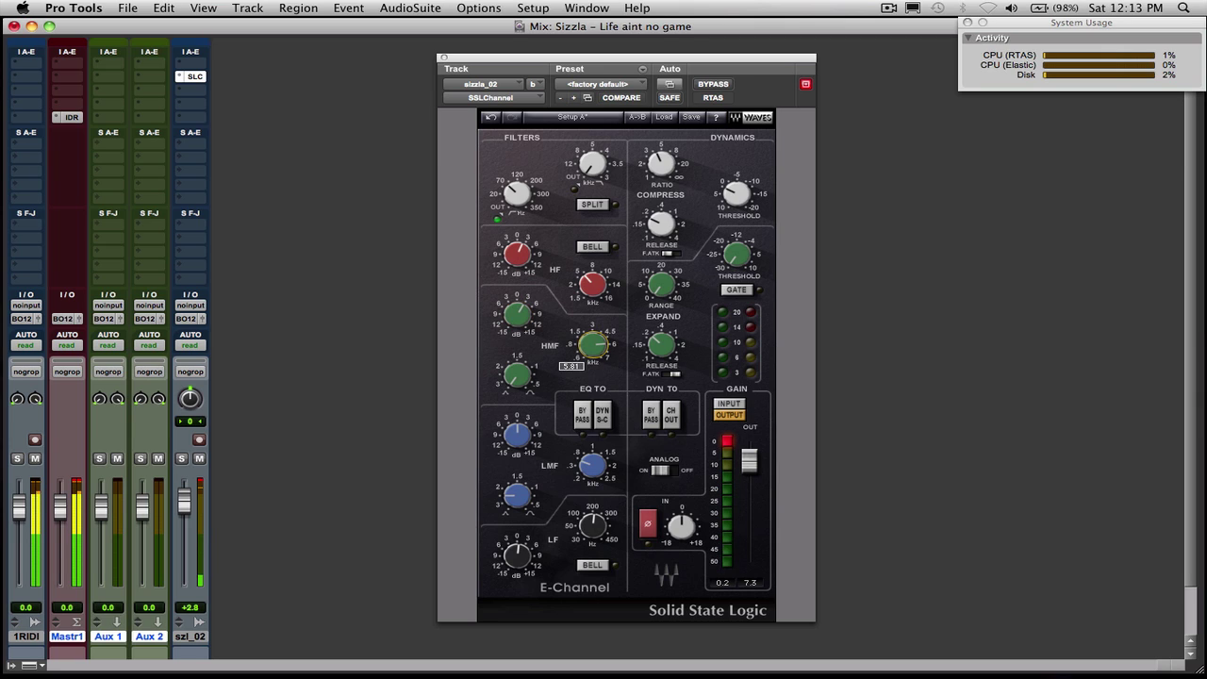
Raise the HMF band's frequency slightly and fine-tune the LMF band, with its frequency at 0.50 kHz and gain about 0.6 dB
{"action": "left_click_drag", "start_coordinate": [593, 345], "coordinate": [597, 351]}
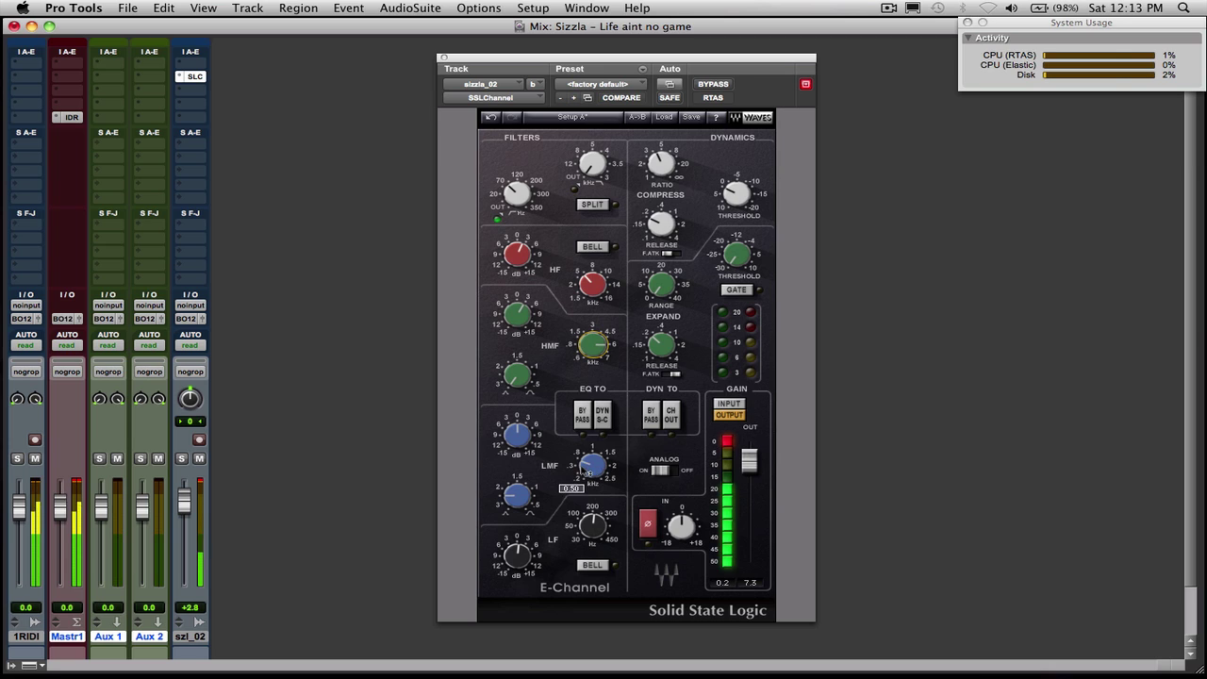
{"action": "left_click", "coordinate": [519, 497]}
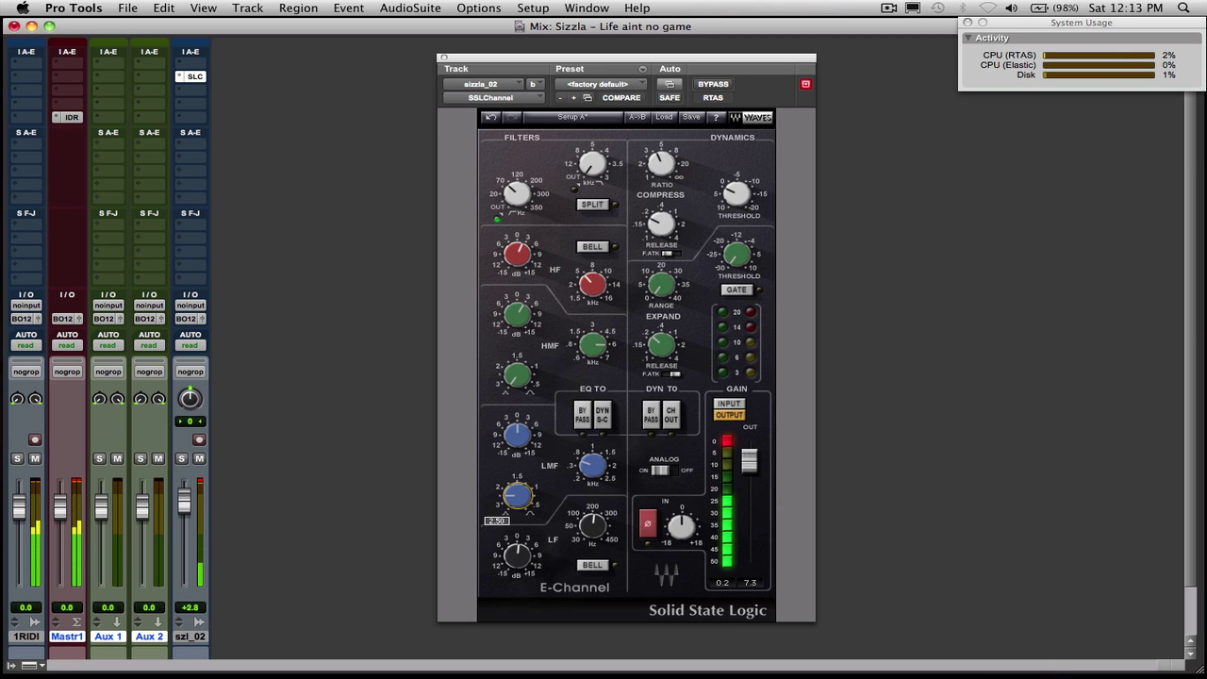
{"action": "left_click", "coordinate": [598, 463]}
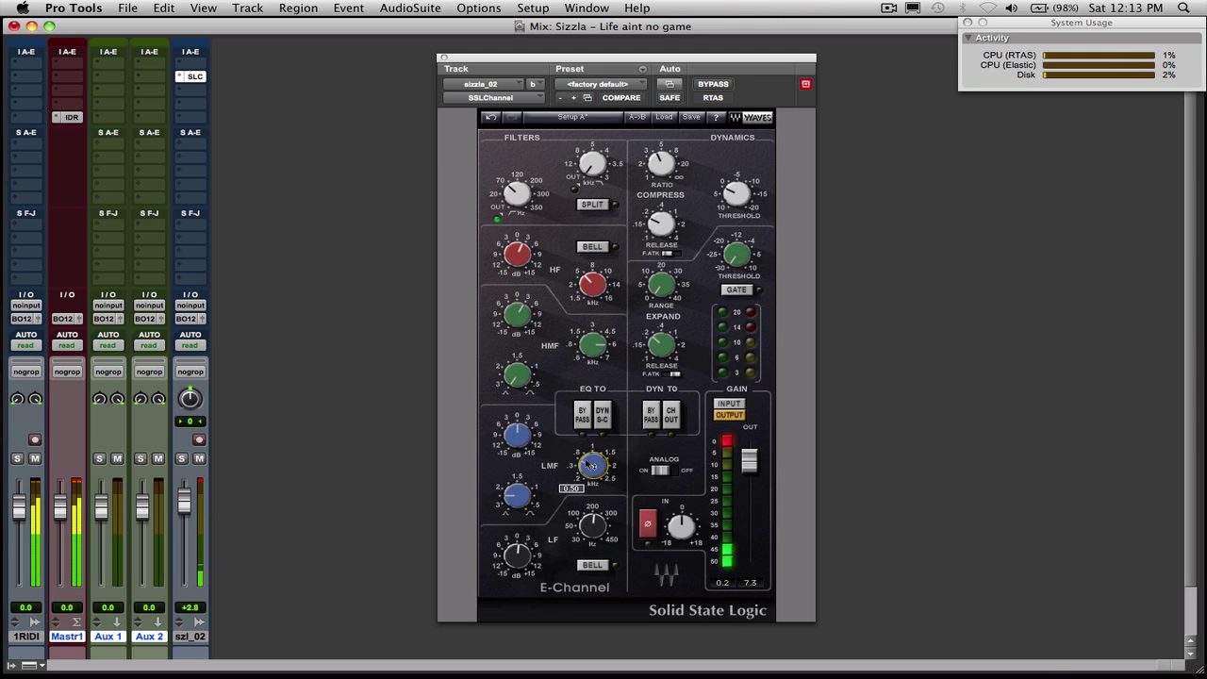
{"action": "left_click", "coordinate": [520, 440]}
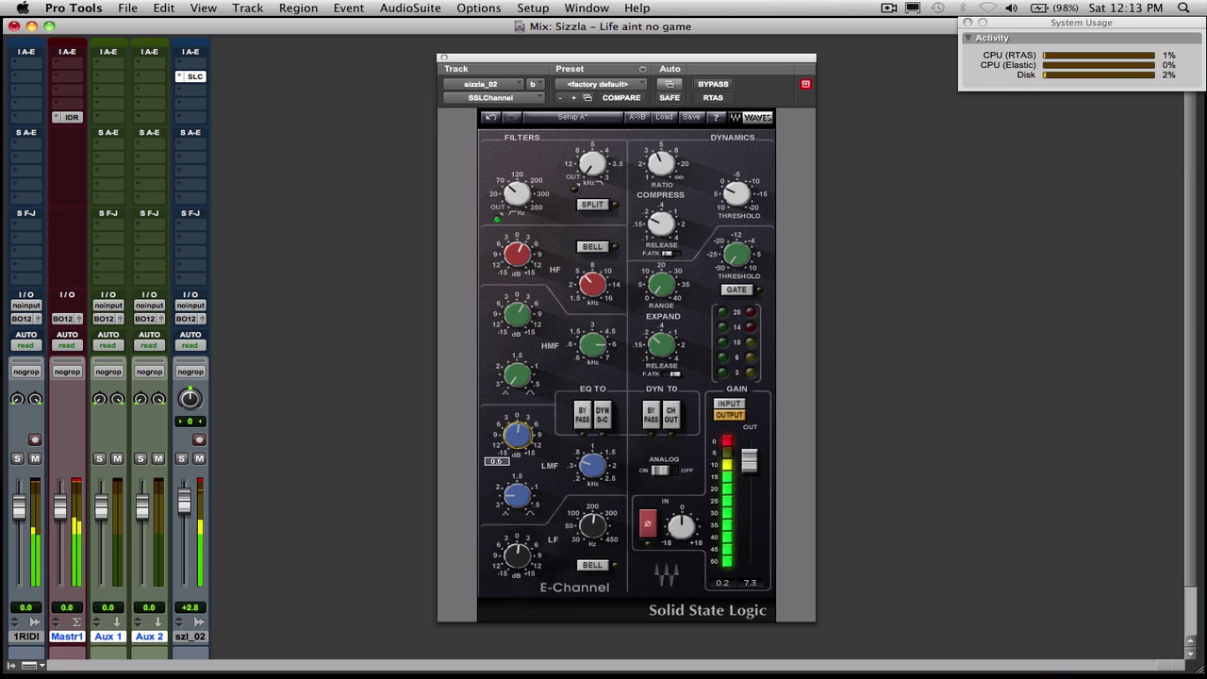
Raise the listening volume and lower the riddim track's level to -0.6 dB to balance it against the vocal
{"action": "key", "text": "XF86AudioRaiseVolume"}
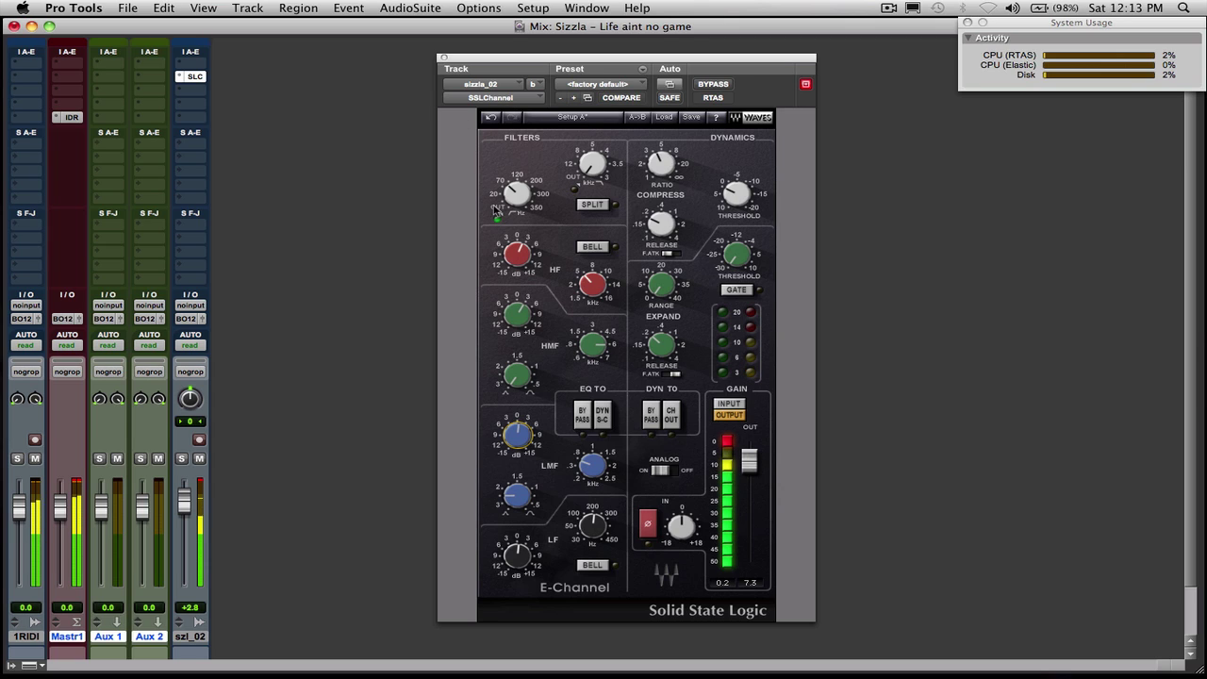
{"action": "key", "text": "XF86AudioRaiseVolume"}
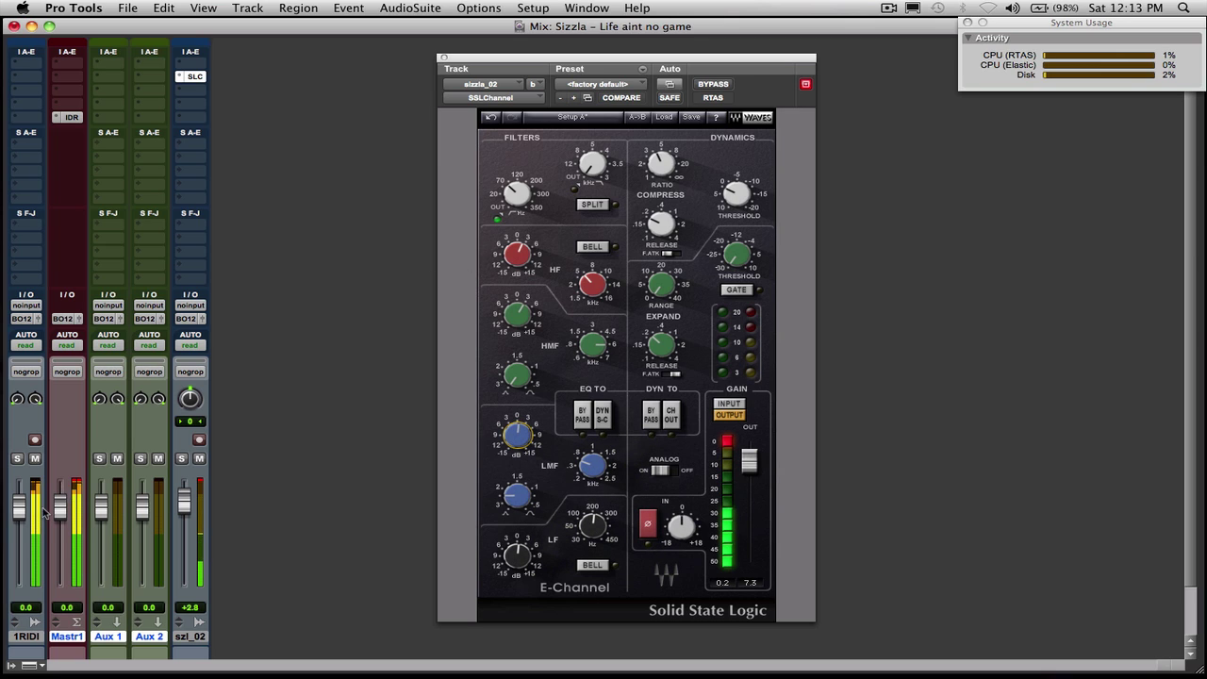
{"action": "left_click_drag", "start_coordinate": [19, 512], "coordinate": [19, 514]}
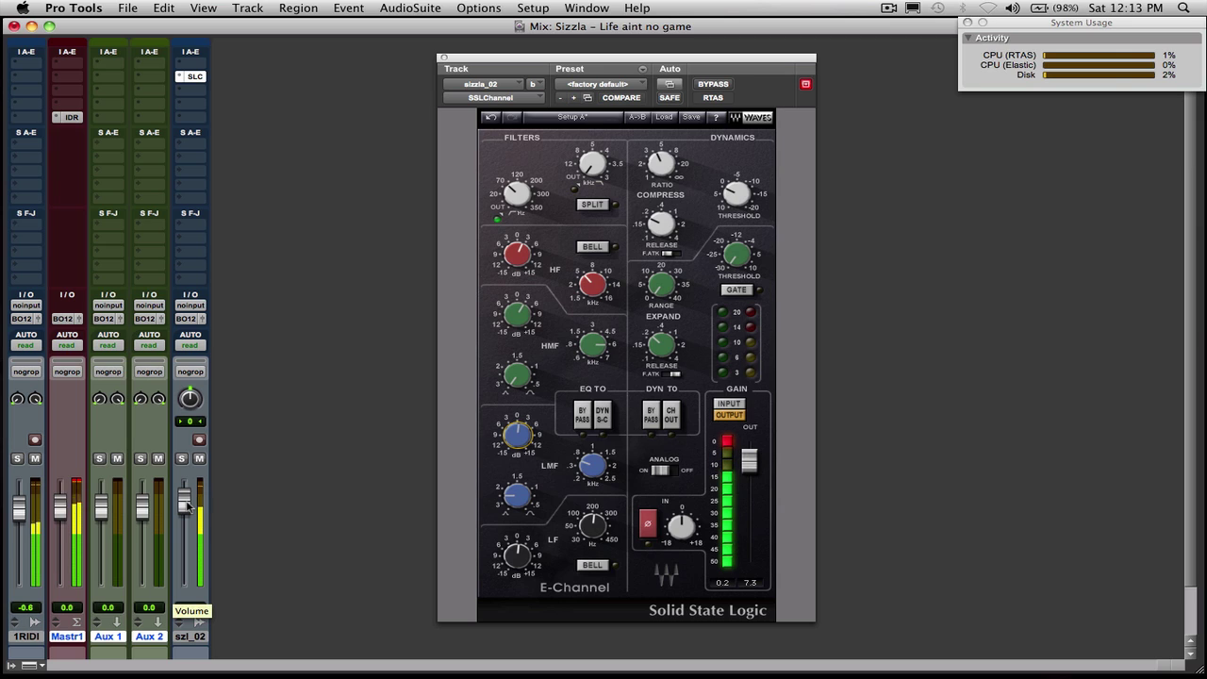
{"action": "key", "text": "XF86AudioRaiseVolume"}
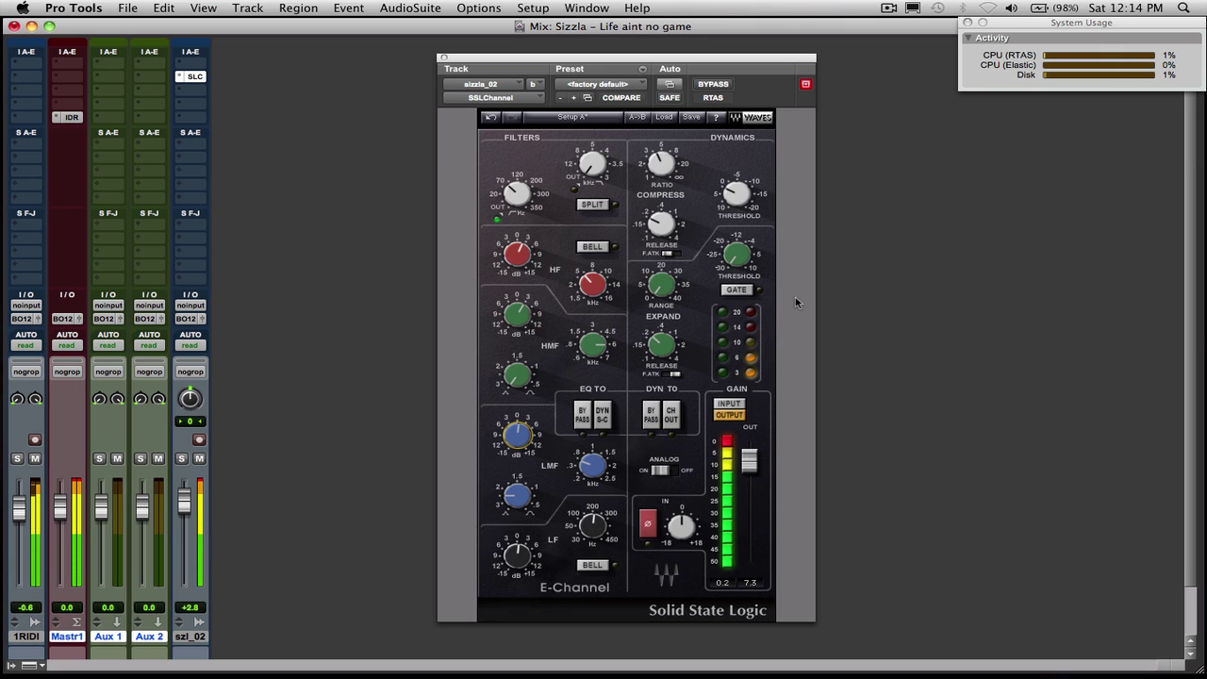
Close the SSL E-Channel window and insert the Digidesign D-Verb (stereo) as a multichannel plug-in in Aux 1's first insert slot
{"action": "left_click", "coordinate": [444, 58]}
{"action": "left_click", "coordinate": [115, 66]}
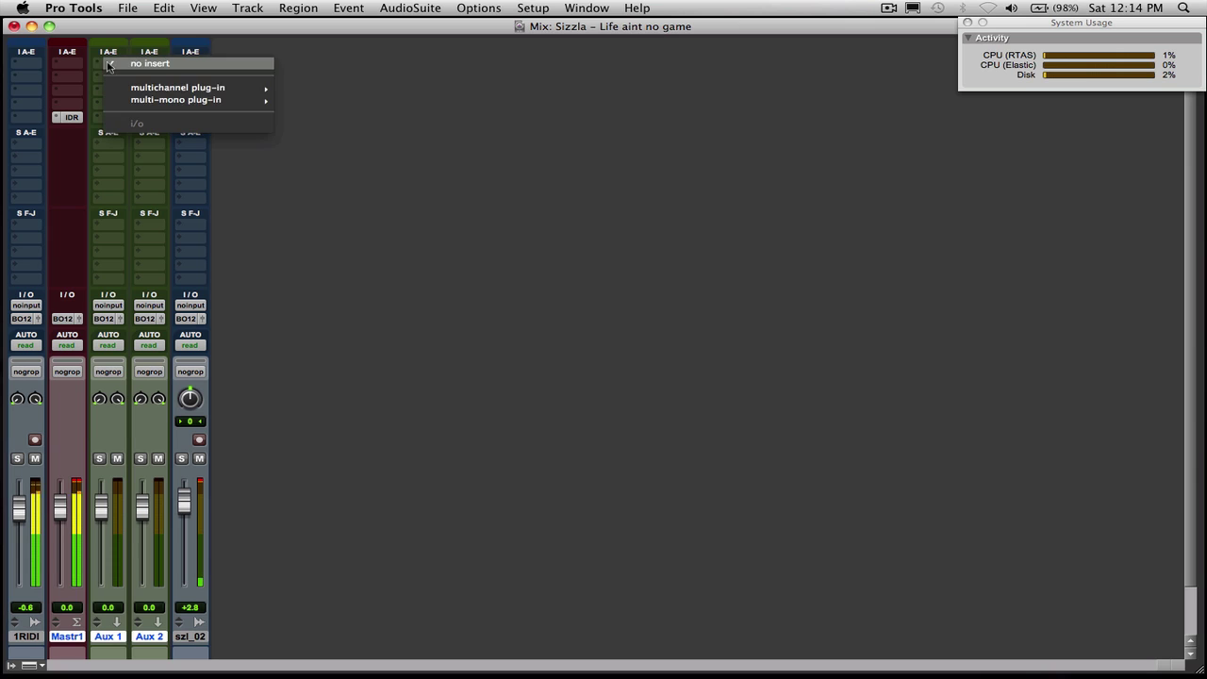
{"action": "mouse_move", "coordinate": [136, 95]}
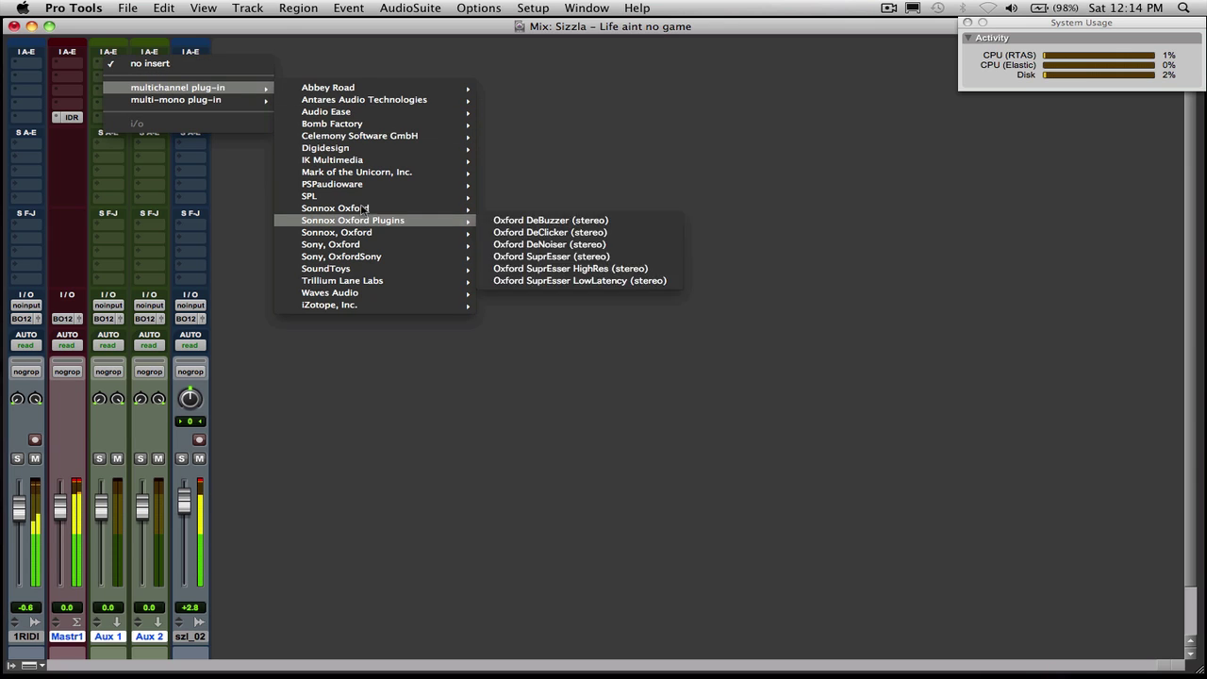
{"action": "mouse_move", "coordinate": [371, 148]}
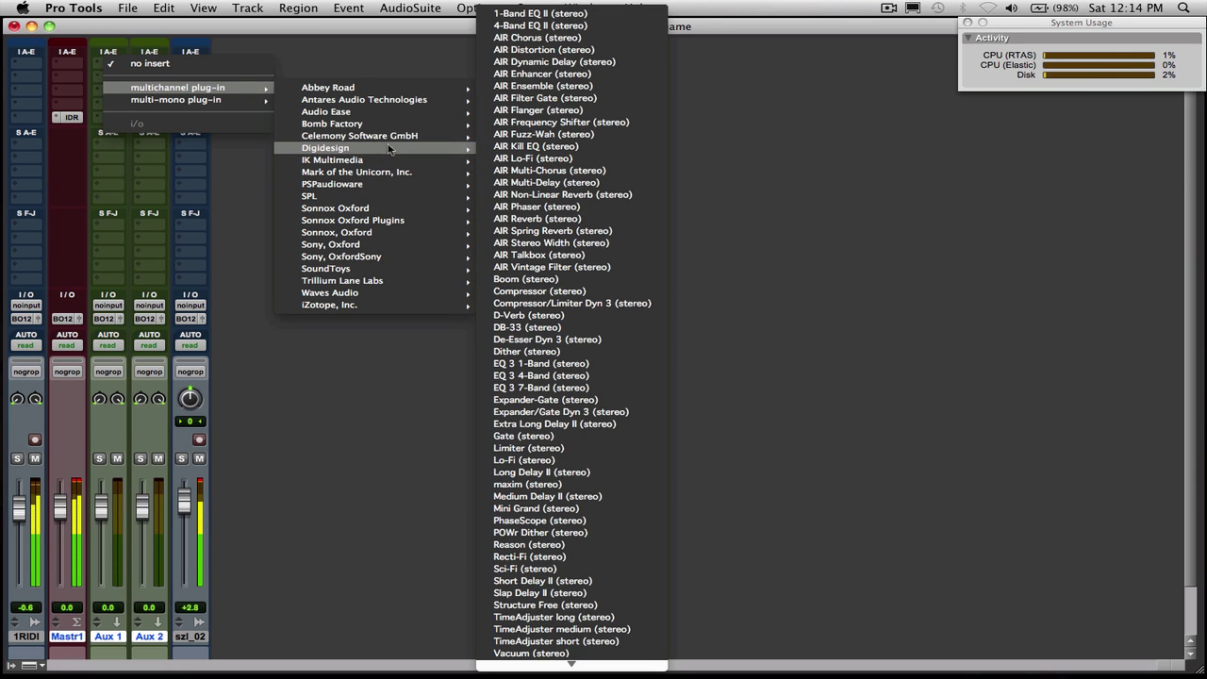
{"action": "mouse_move", "coordinate": [412, 294]}
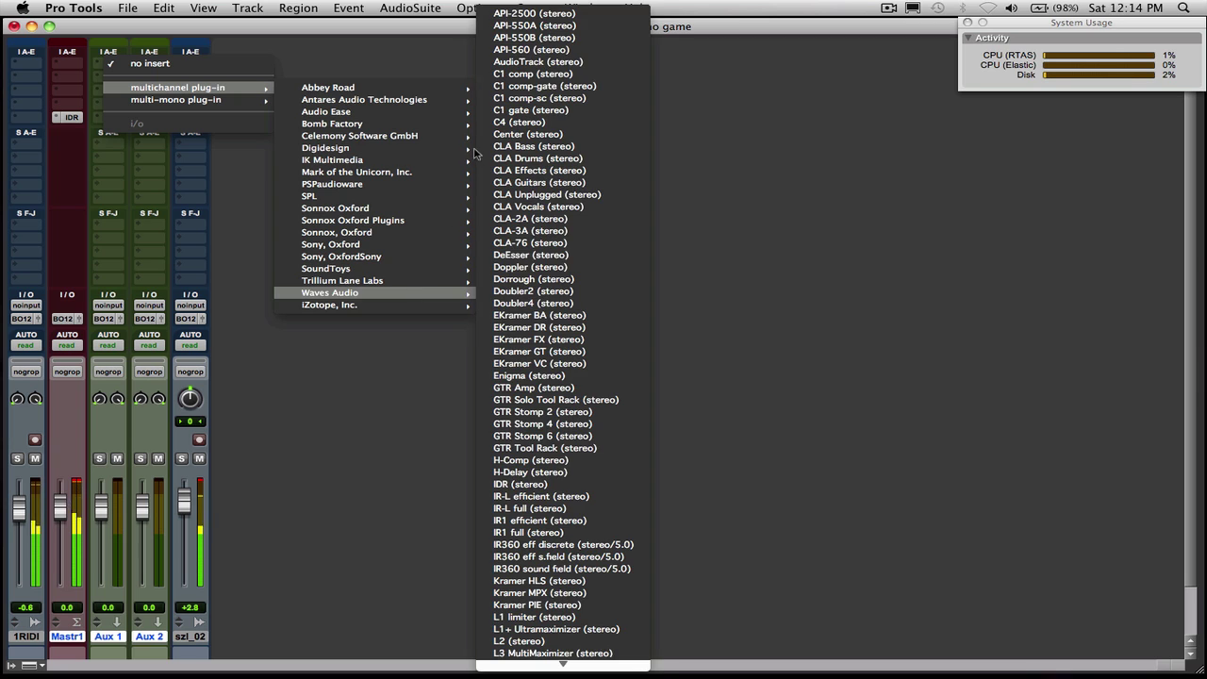
{"action": "mouse_move", "coordinate": [380, 125]}
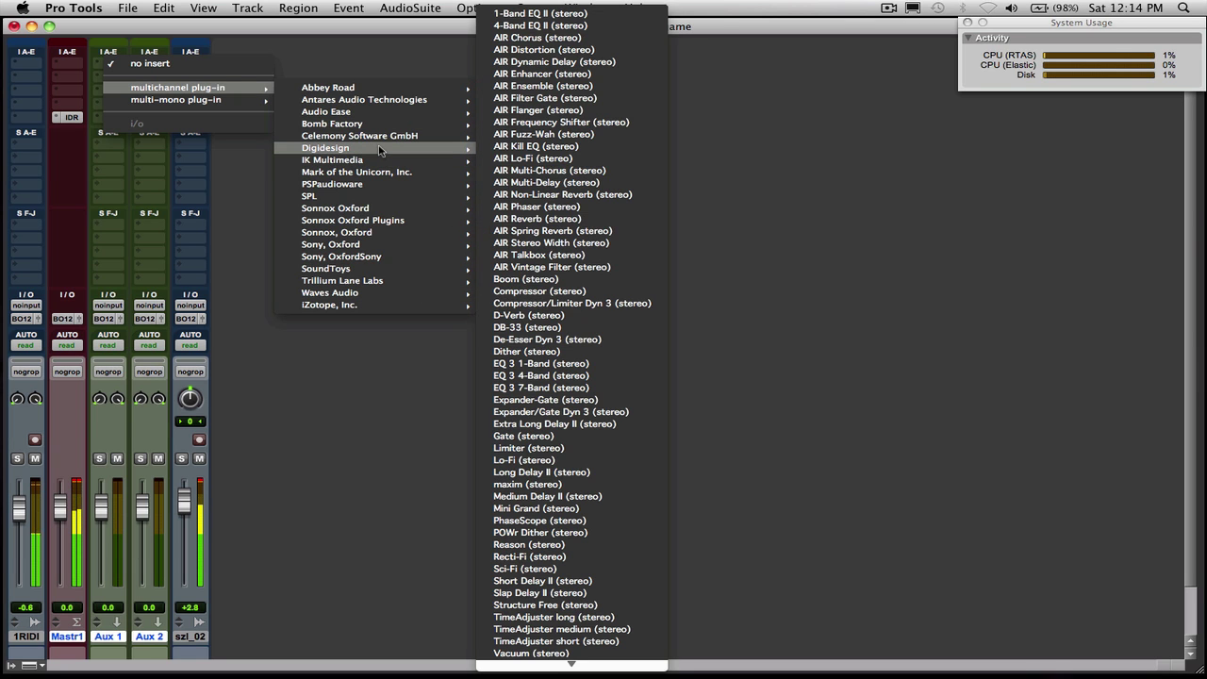
{"action": "left_click", "coordinate": [565, 314]}
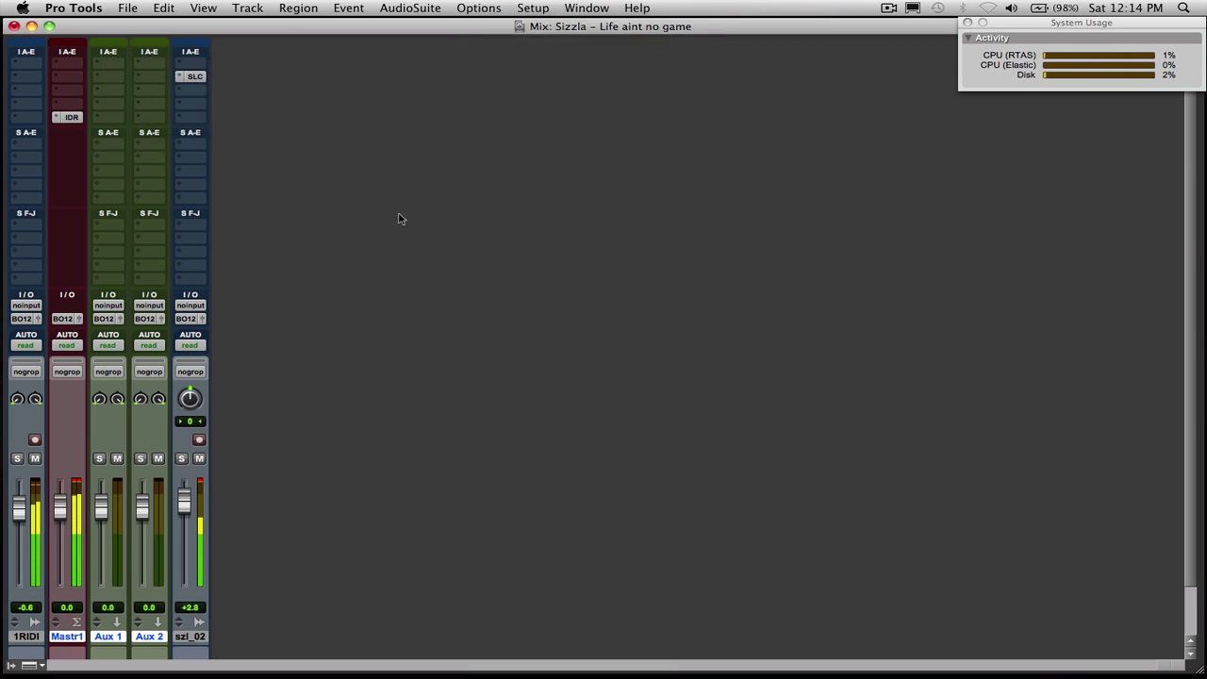
{"action": "left_click", "coordinate": [729, 314]}
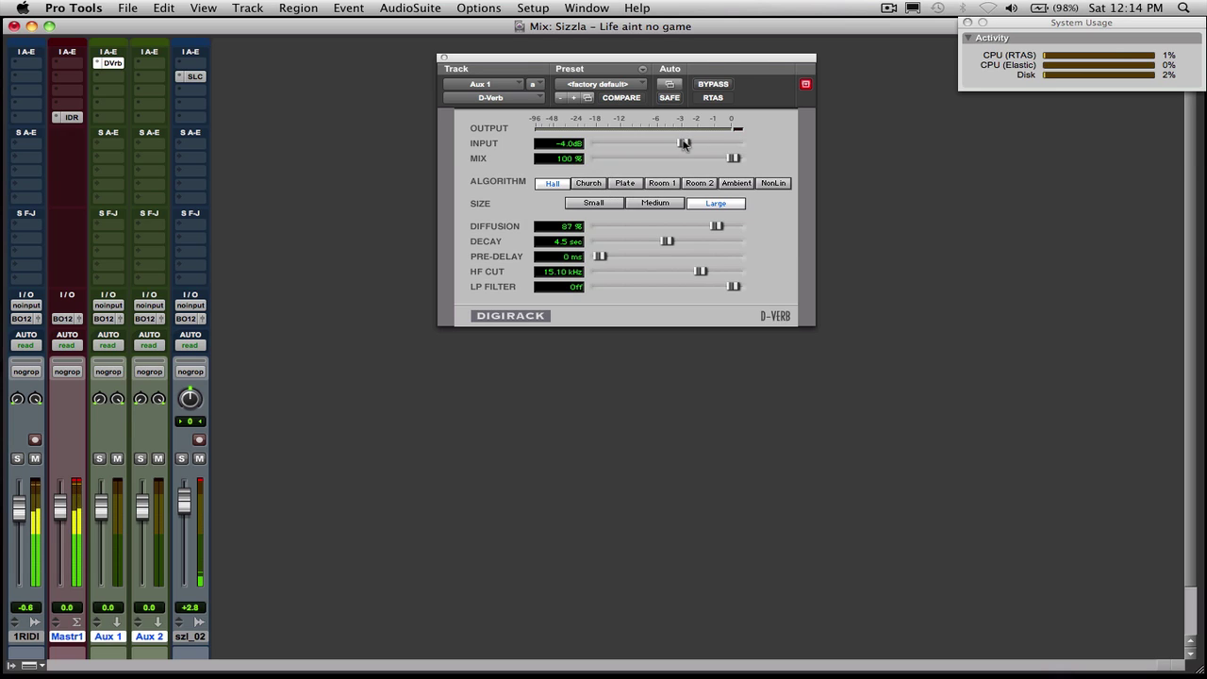
Set D-Verb's input to 0.0 dB, mix to 76 %, pre-delay to 14 ms and decay to 7.5 sec
{"action": "left_click_drag", "start_coordinate": [684, 144], "coordinate": [875, 145]}
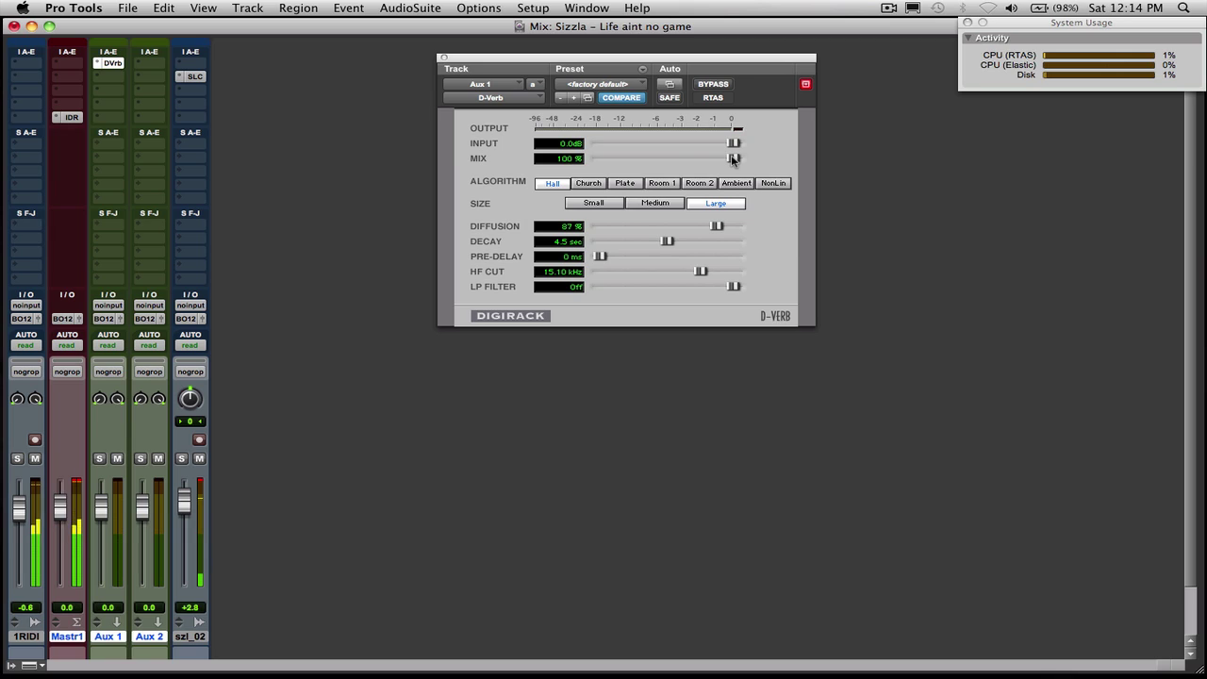
{"action": "left_click_drag", "start_coordinate": [729, 160], "coordinate": [702, 164]}
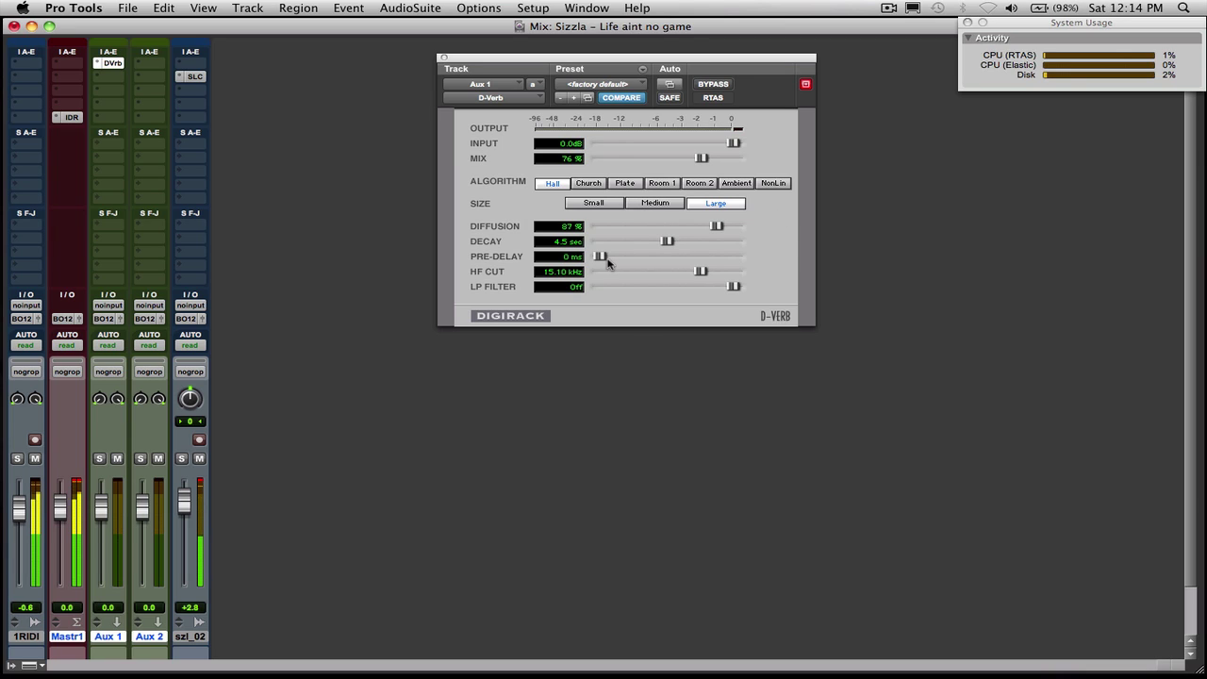
{"action": "left_click_drag", "start_coordinate": [600, 258], "coordinate": [620, 261]}
{"action": "mouse_move", "coordinate": [668, 243]}
{"action": "left_mouse_down"}
{"action": "mouse_move", "coordinate": [722, 243]}
{"action": "mouse_move", "coordinate": [630, 251]}
{"action": "mouse_move", "coordinate": [674, 251]}
{"action": "left_mouse_up"}
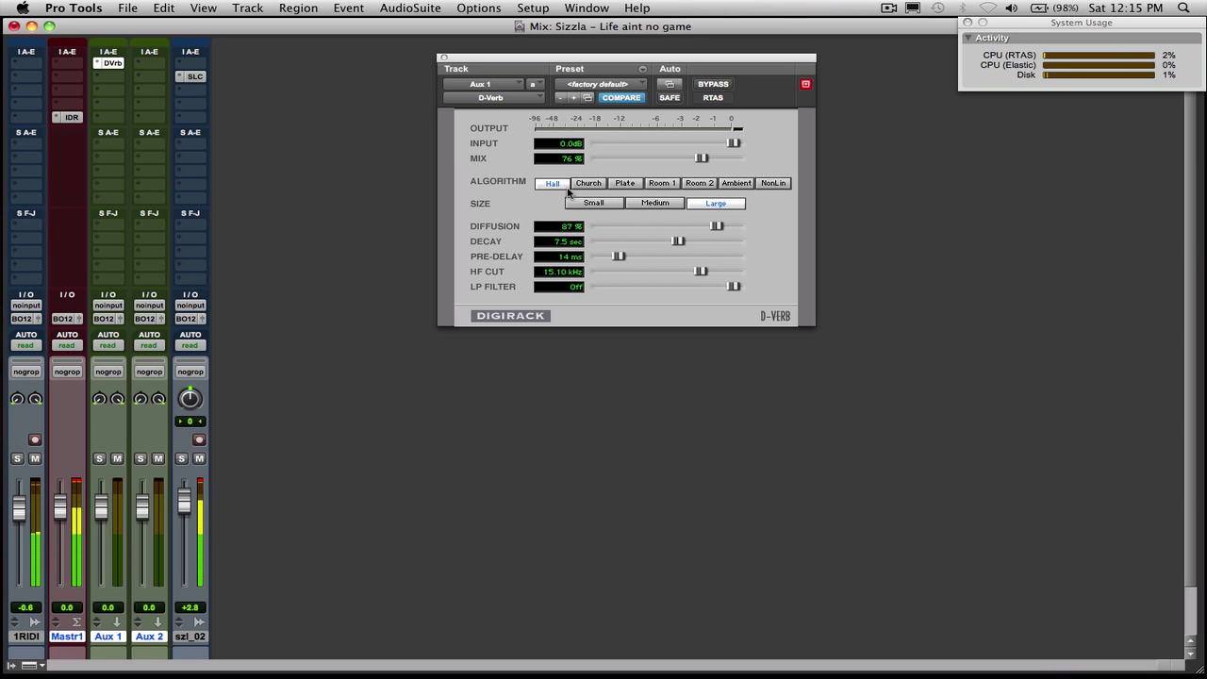
Add a send from the vocal track to Bus 1-2 (Stereo) and move the send window clear of D-Verb
{"action": "left_click", "coordinate": [179, 149]}
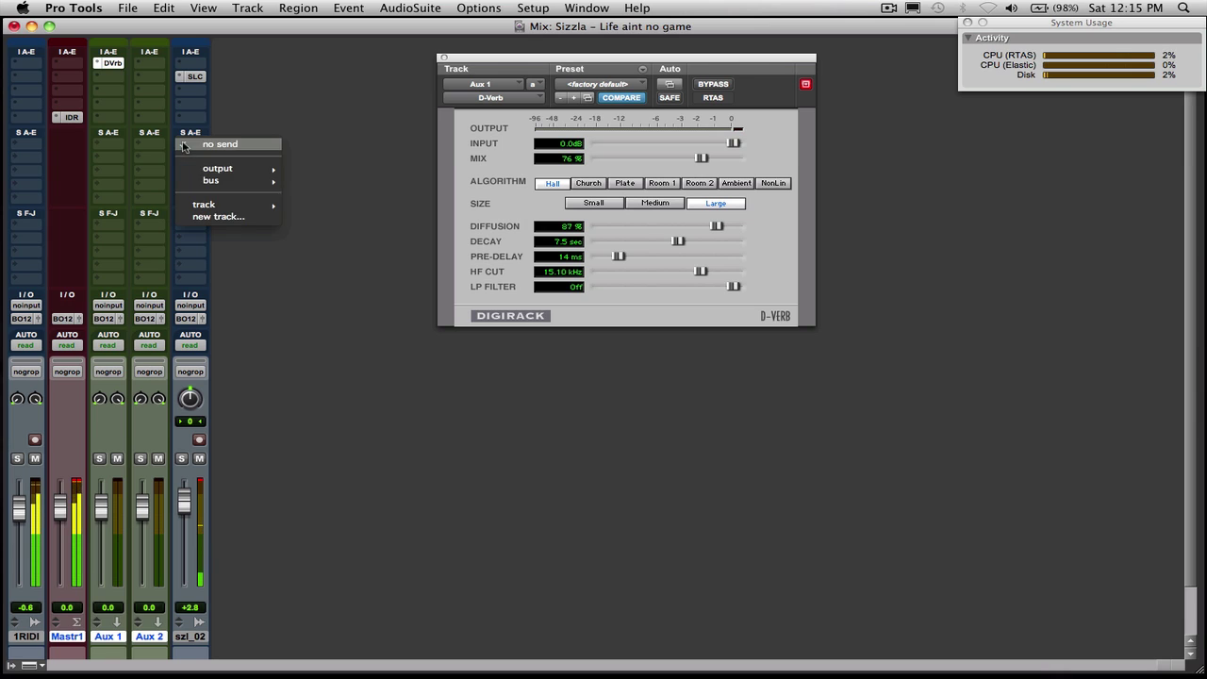
{"action": "mouse_move", "coordinate": [241, 180]}
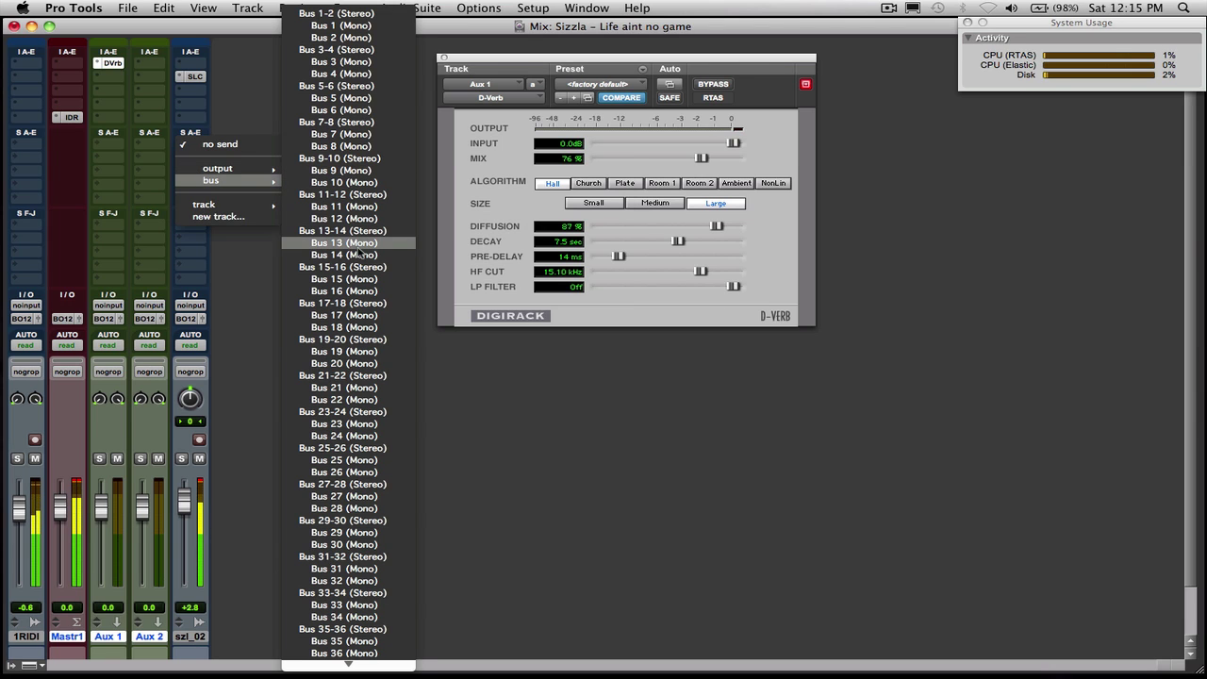
{"action": "left_click", "coordinate": [347, 14]}
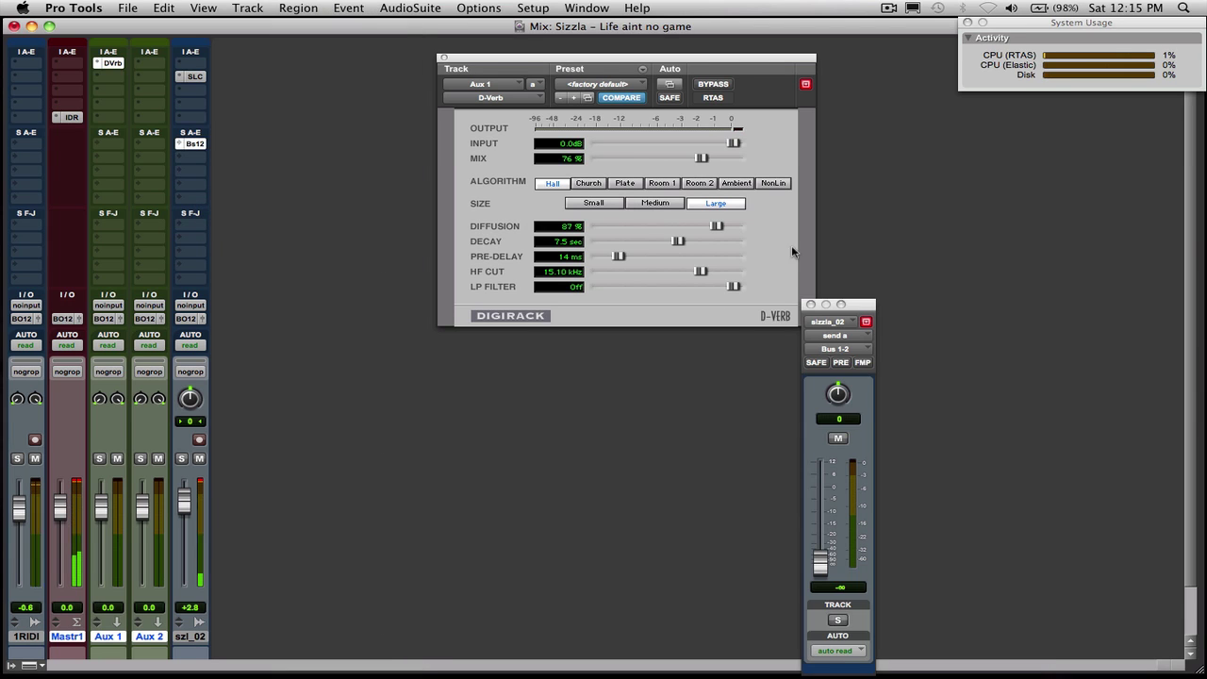
{"action": "left_click_drag", "start_coordinate": [853, 308], "coordinate": [997, 205]}
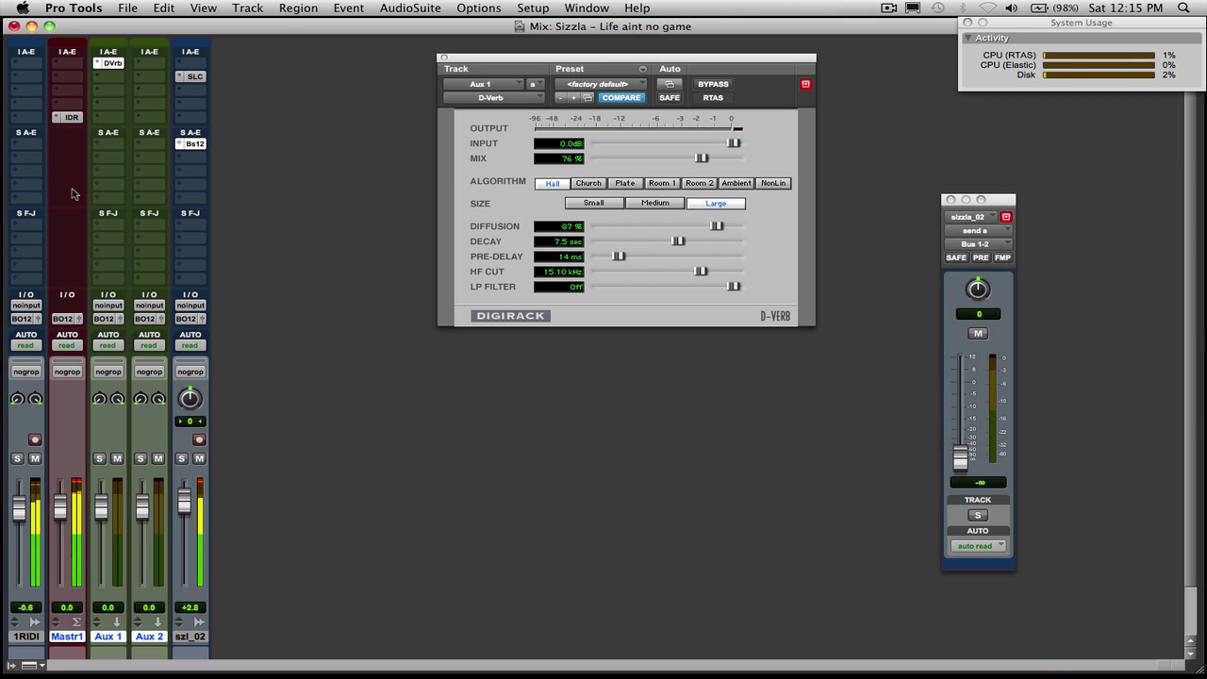
Set Aux 1's input to Bus 1-2 (Stereo) and raise the vocal's send level to -13.5 dB
{"action": "left_click", "coordinate": [106, 305]}
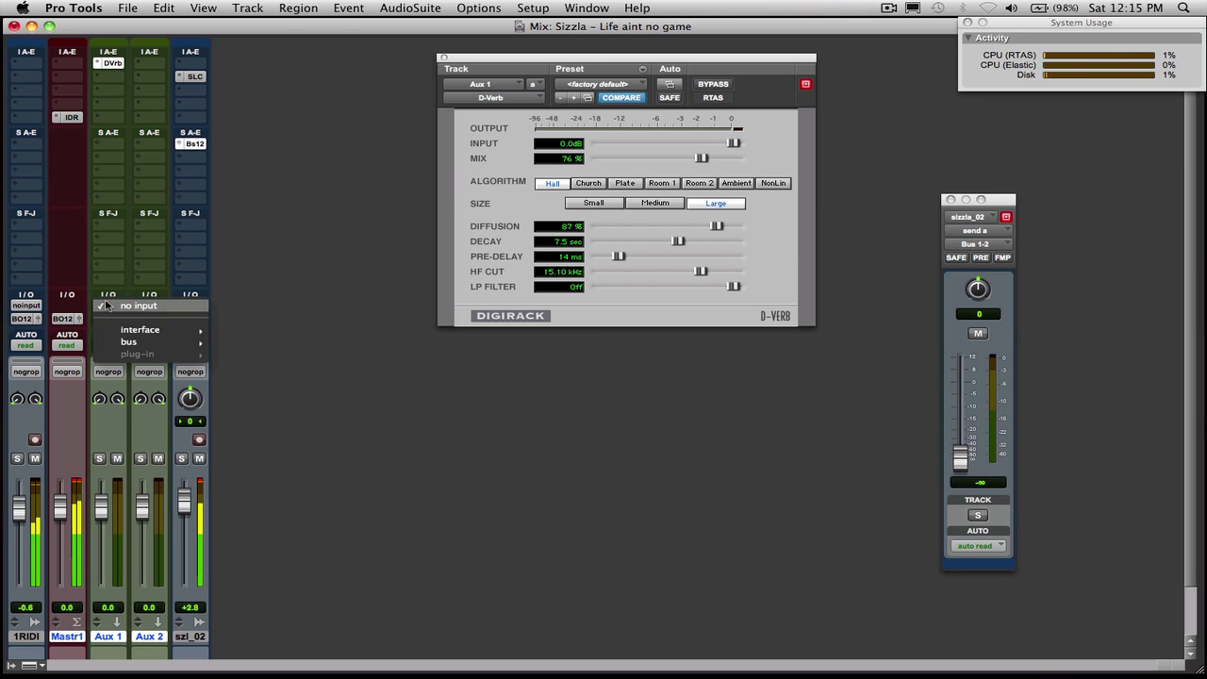
{"action": "mouse_move", "coordinate": [160, 343]}
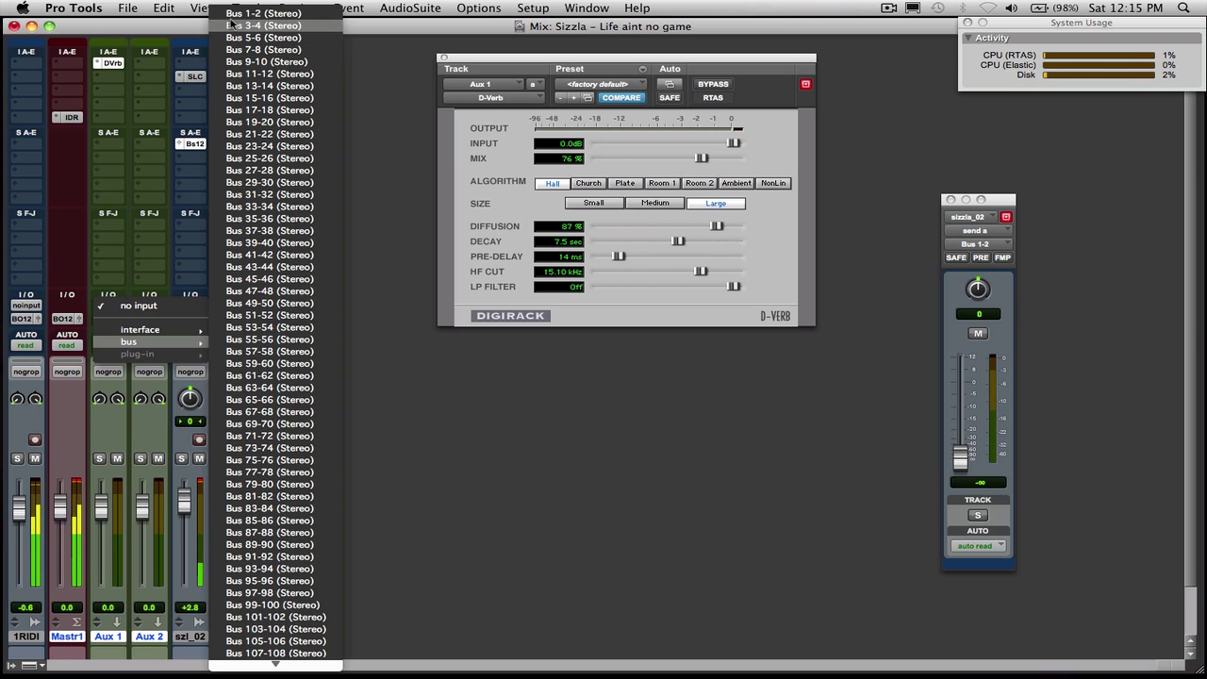
{"action": "left_click", "coordinate": [390, 189]}
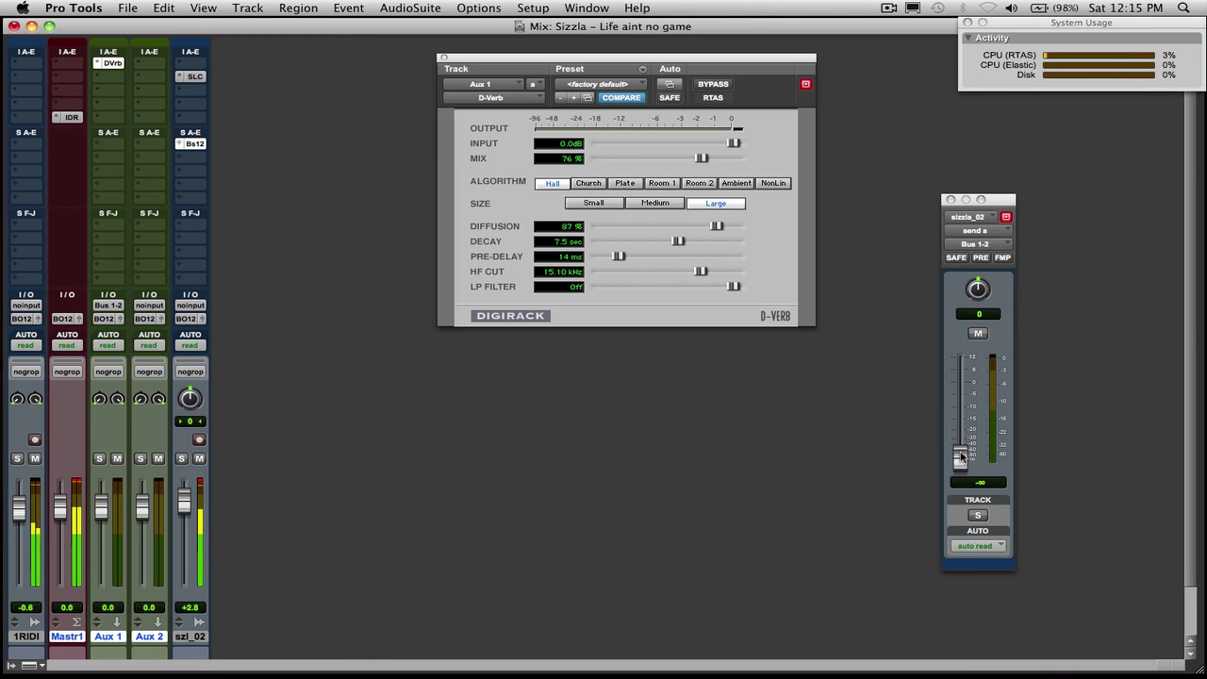
{"action": "left_click_drag", "start_coordinate": [962, 457], "coordinate": [964, 414]}
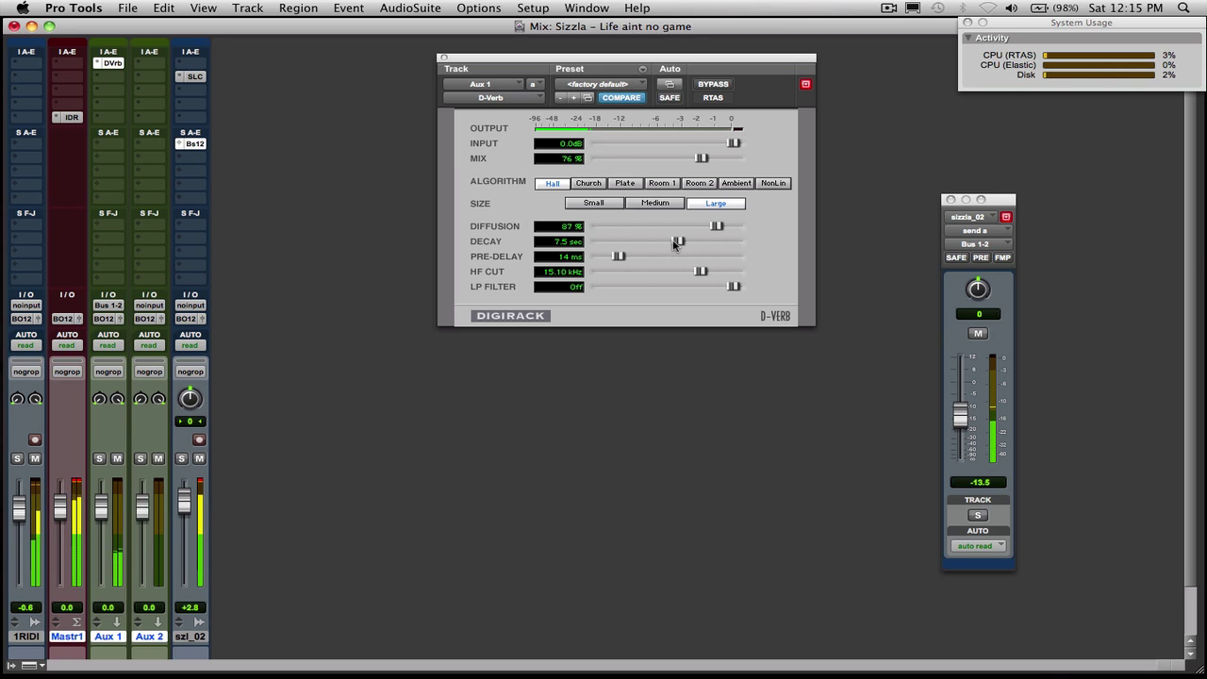
Shorten D-Verb's decay to 3.5 sec and set the vocal's send level to -14.1 dB, auditioning it at different listening volumes
{"action": "left_click_drag", "start_coordinate": [676, 244], "coordinate": [662, 245]}
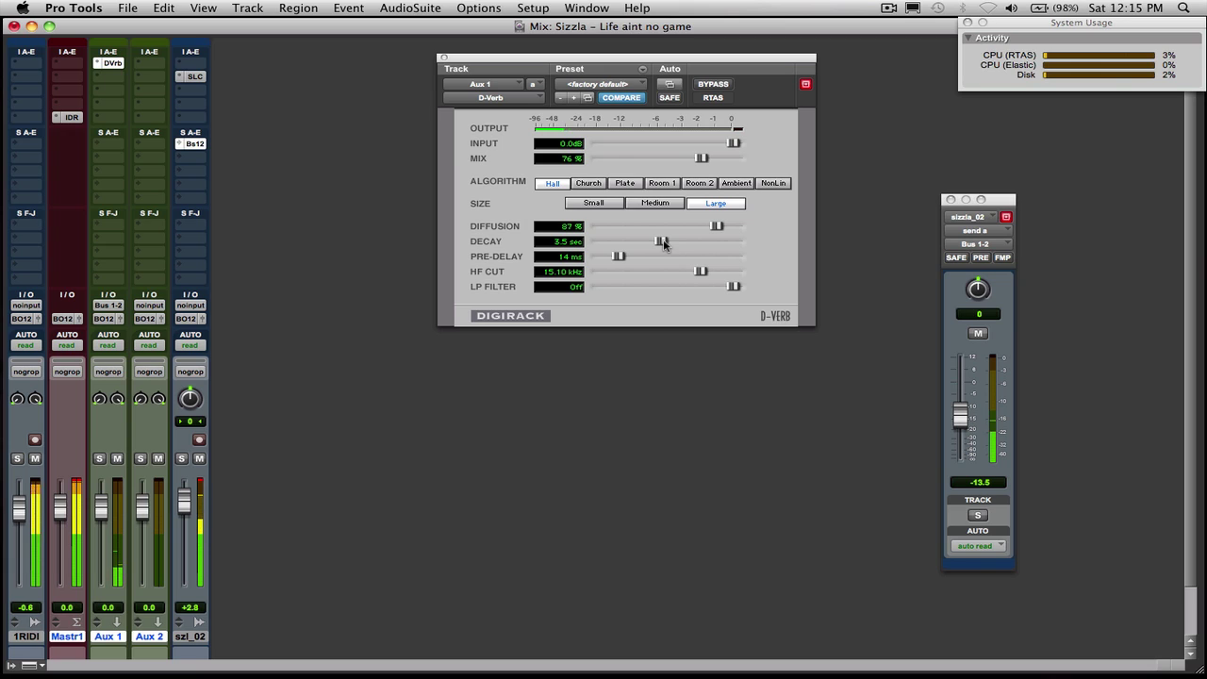
{"action": "left_click_drag", "start_coordinate": [957, 415], "coordinate": [959, 409]}
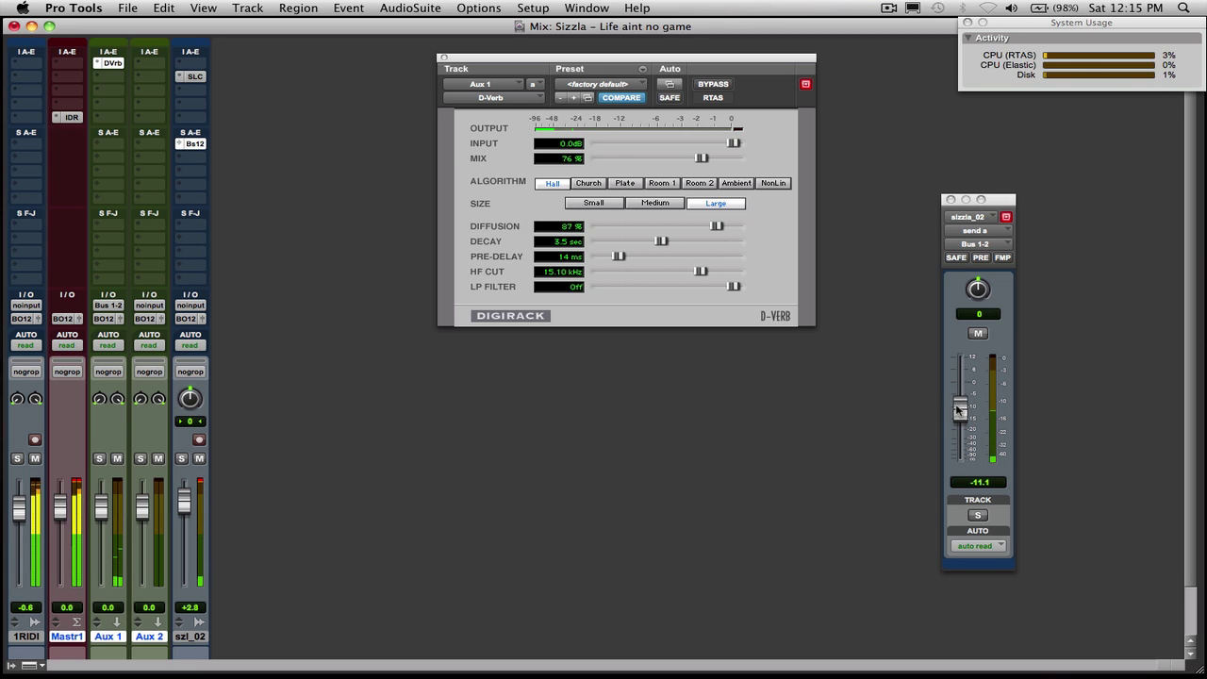
{"action": "key", "text": "XF86AudioRaiseVolume"}
{"action": "key", "text": "XF86AudioRaiseVolume"}
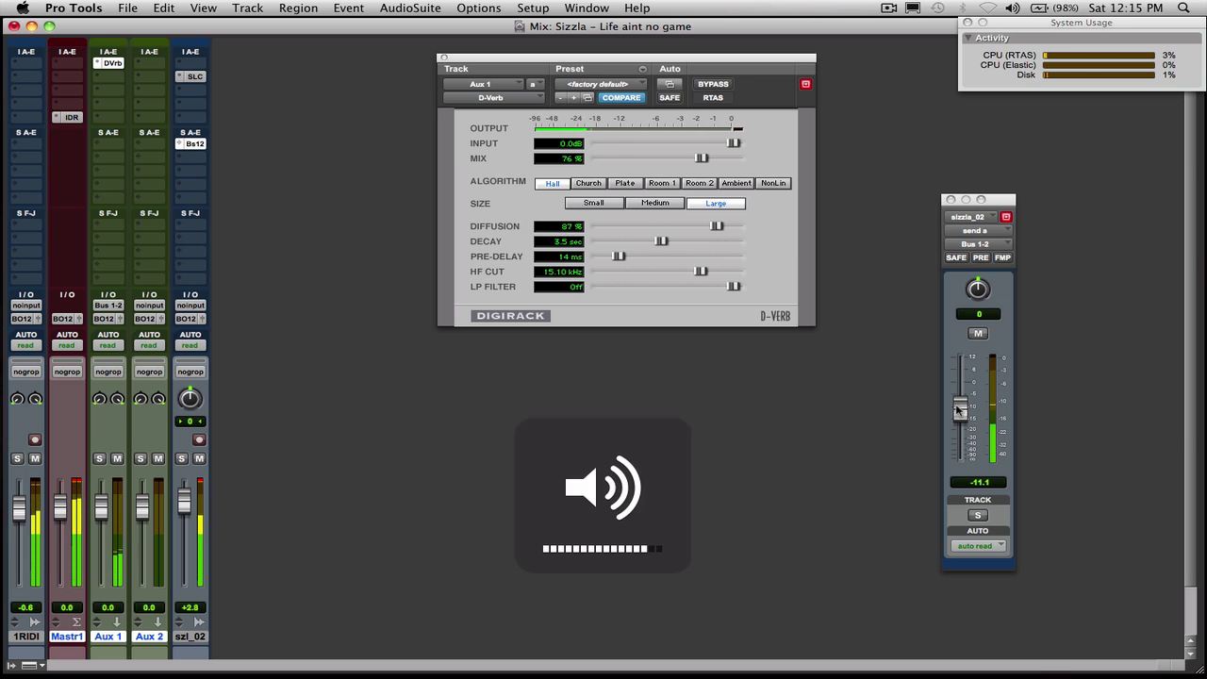
{"action": "key", "text": "XF86AudioLowerVolume"}
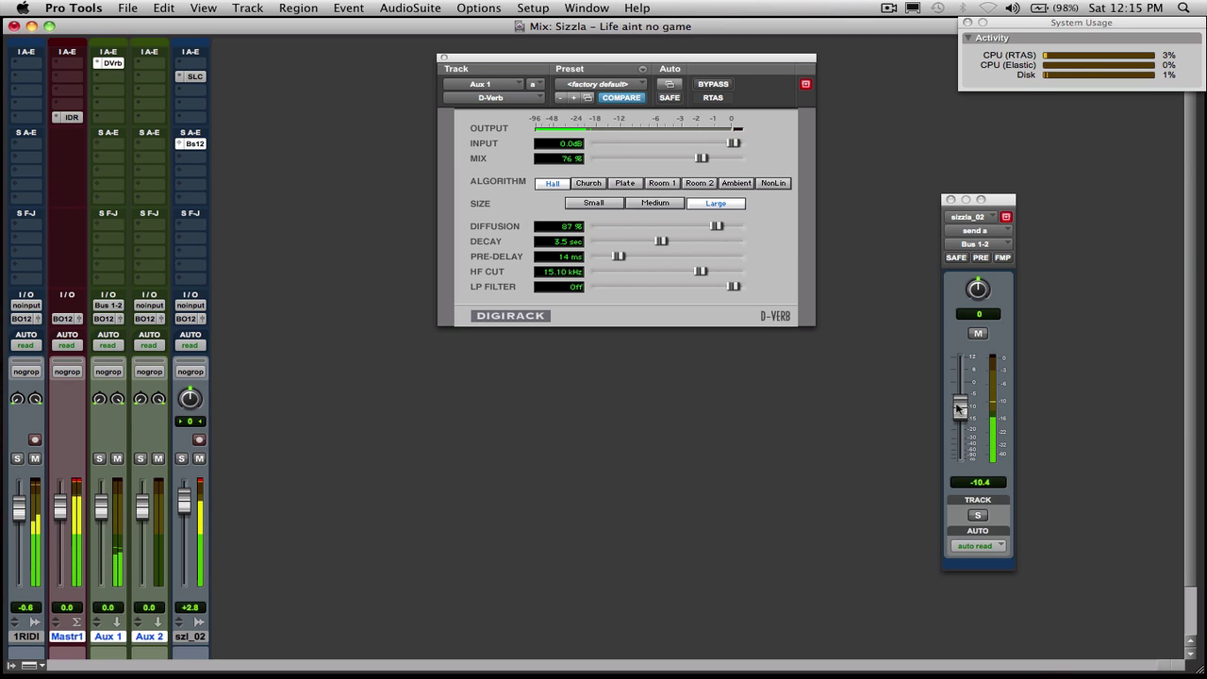
{"action": "key", "text": "XF86AudioLowerVolume"}
{"action": "key", "text": "XF86AudioLowerVolume"}
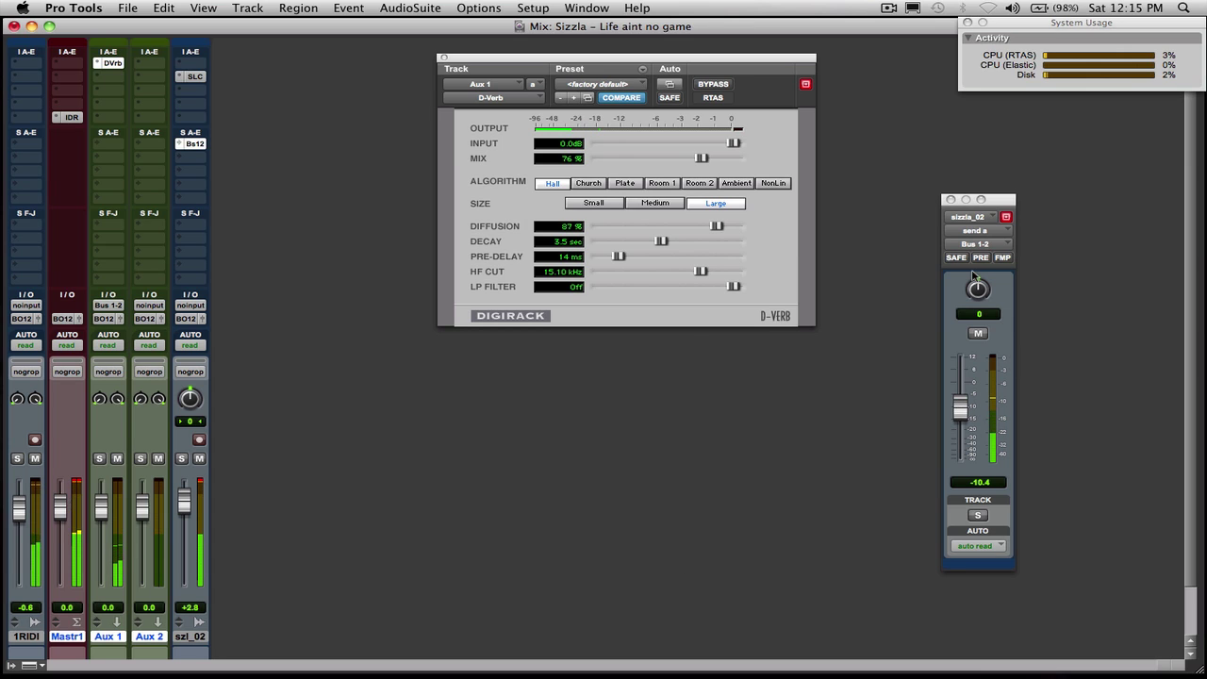
{"action": "left_click_drag", "start_coordinate": [964, 411], "coordinate": [966, 420]}
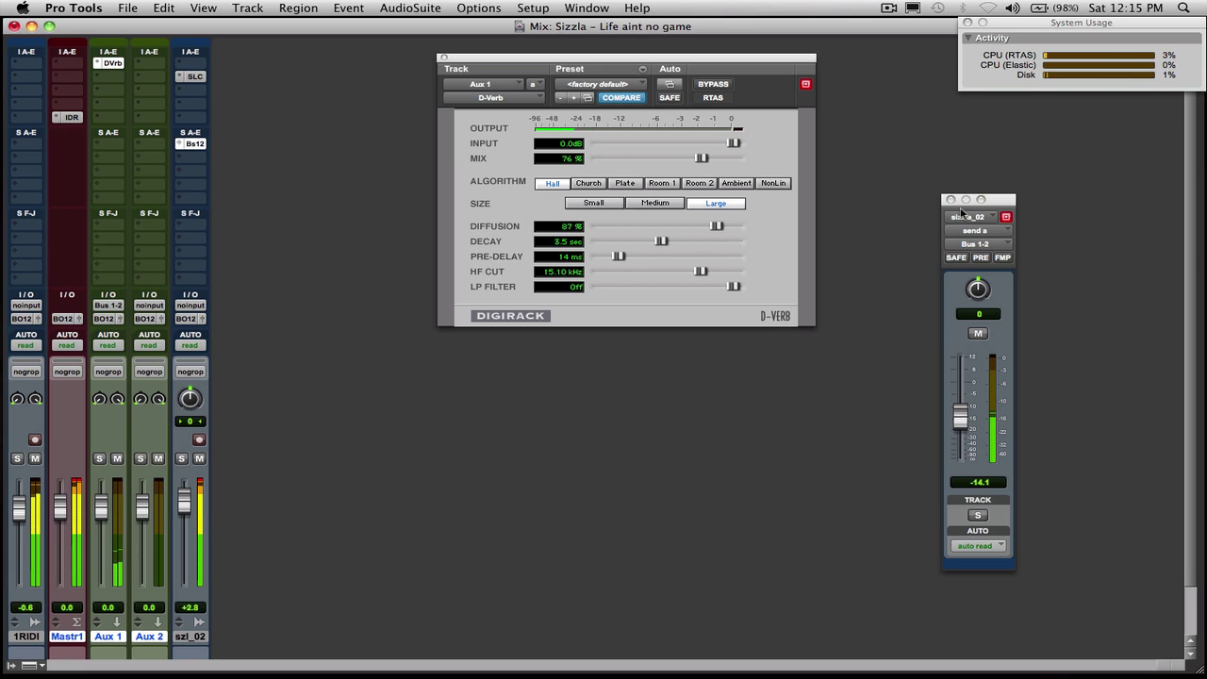
Close the send and D-Verb windows and insert Waves H-Delay (mono) as a multi-mono plug-in on Aux 2
{"action": "left_click", "coordinate": [951, 199]}
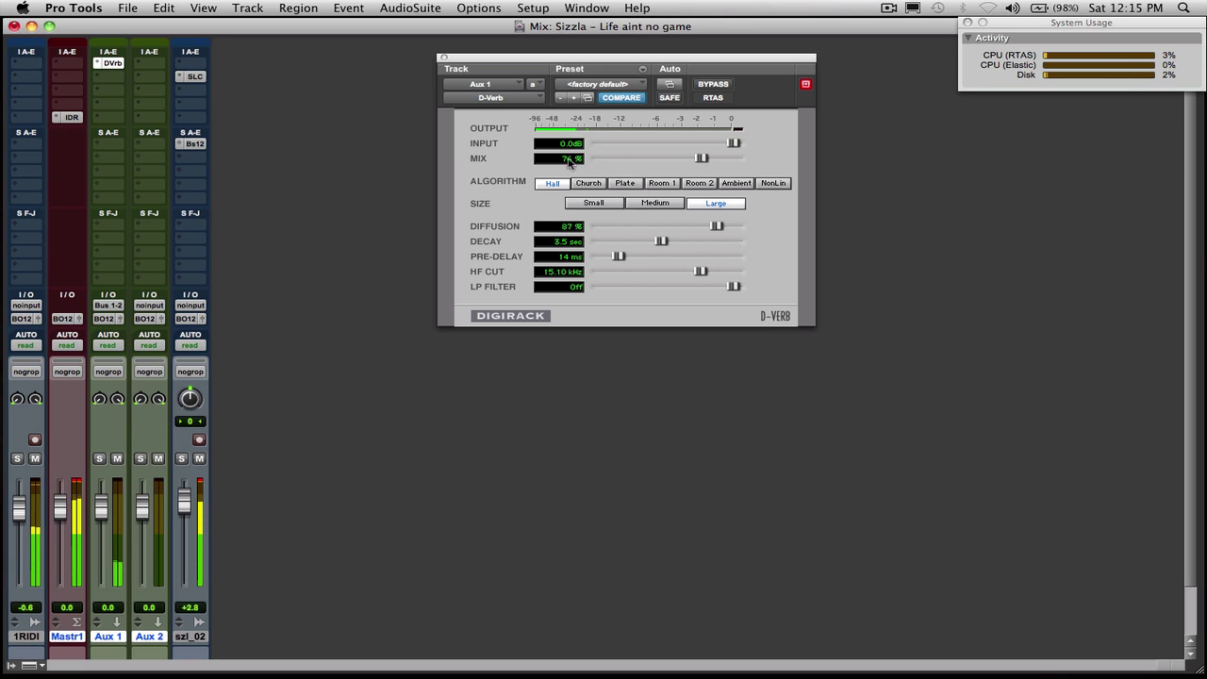
{"action": "left_click", "coordinate": [444, 57]}
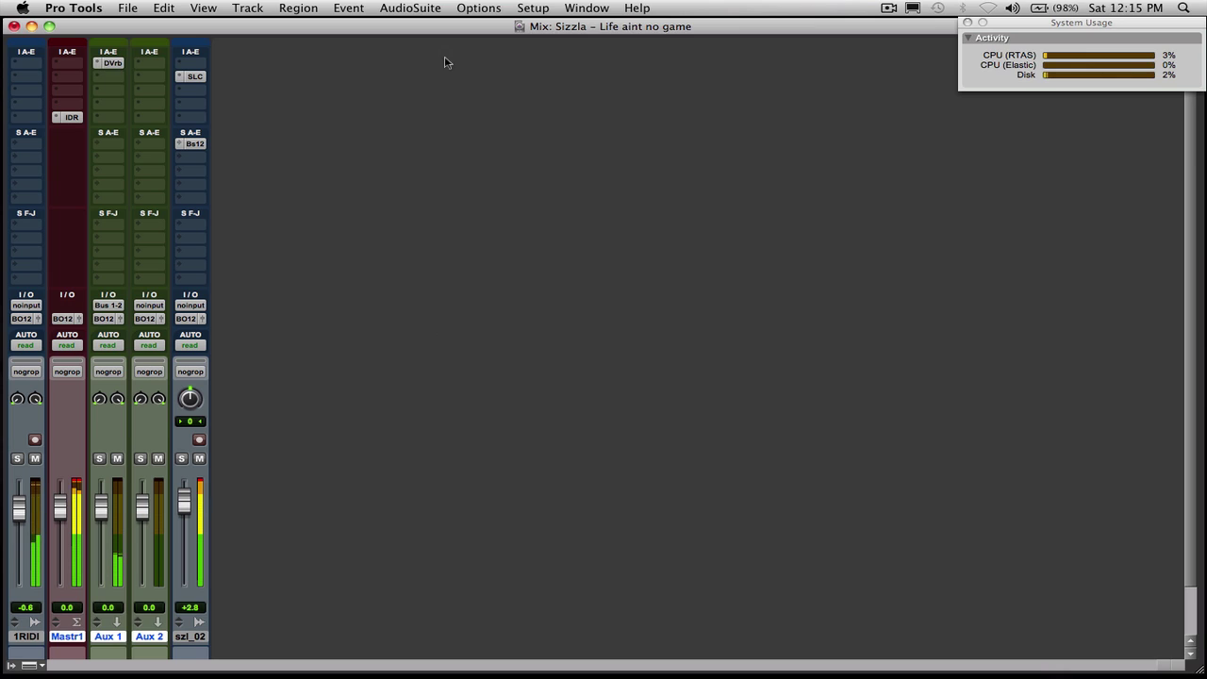
{"action": "left_click", "coordinate": [140, 71]}
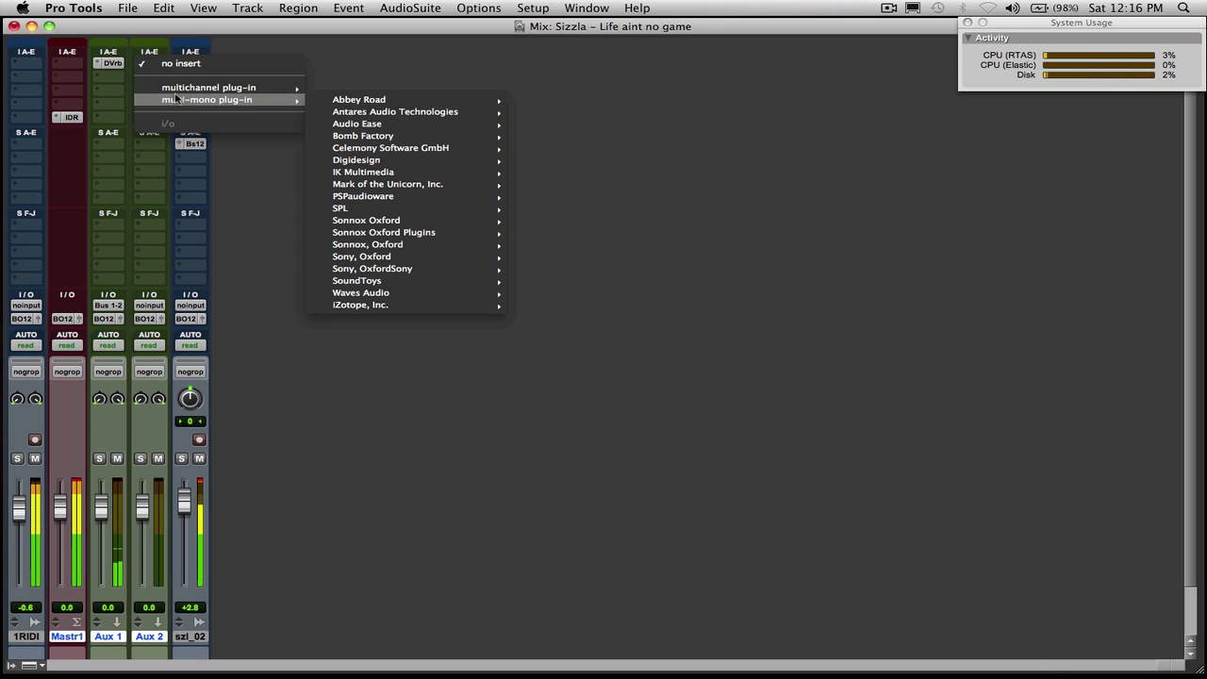
{"action": "mouse_move", "coordinate": [289, 104]}
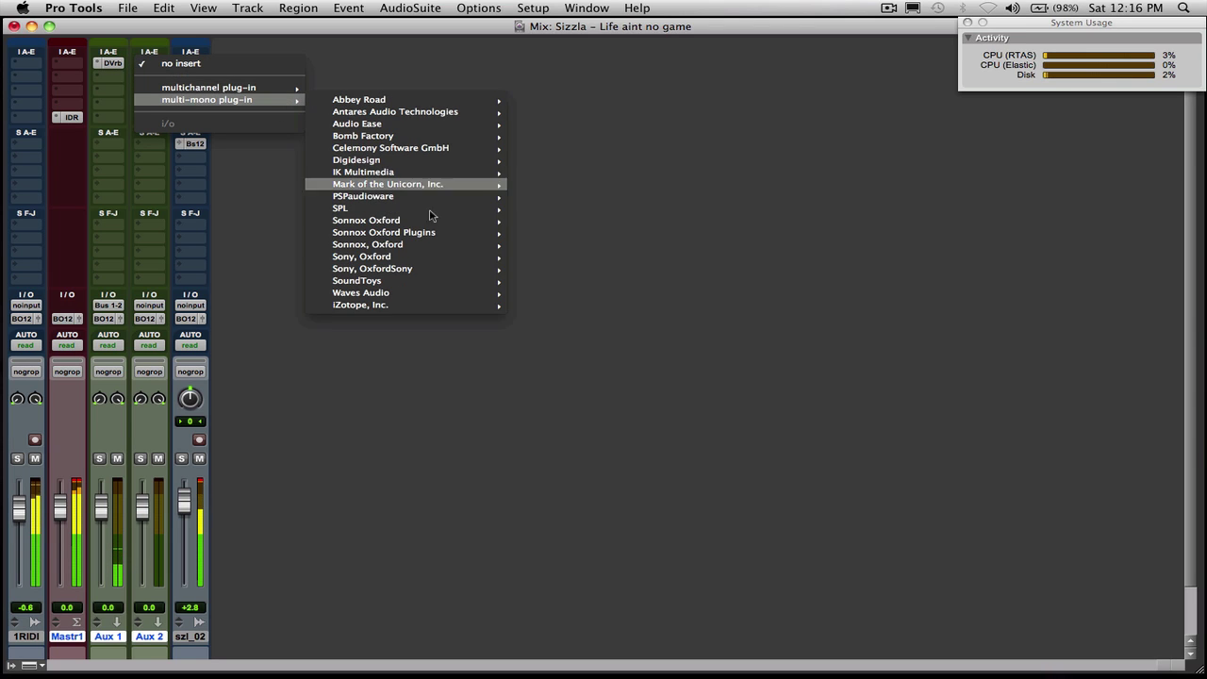
{"action": "mouse_move", "coordinate": [430, 296]}
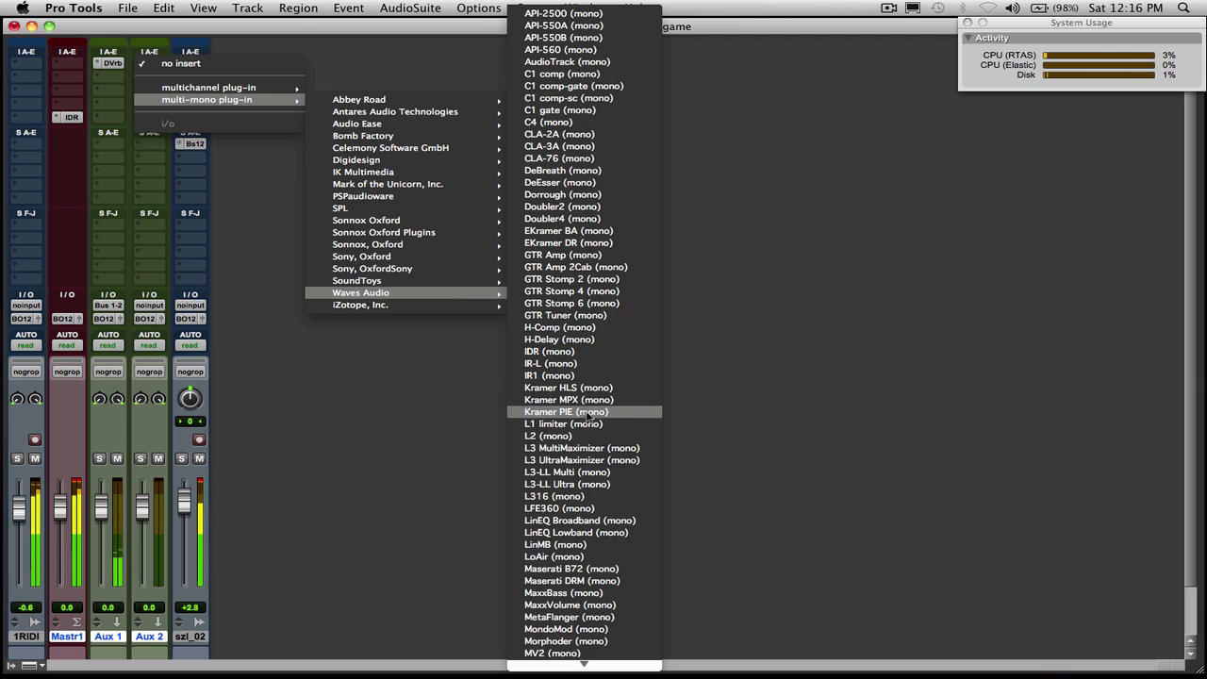
{"action": "left_click", "coordinate": [594, 342]}
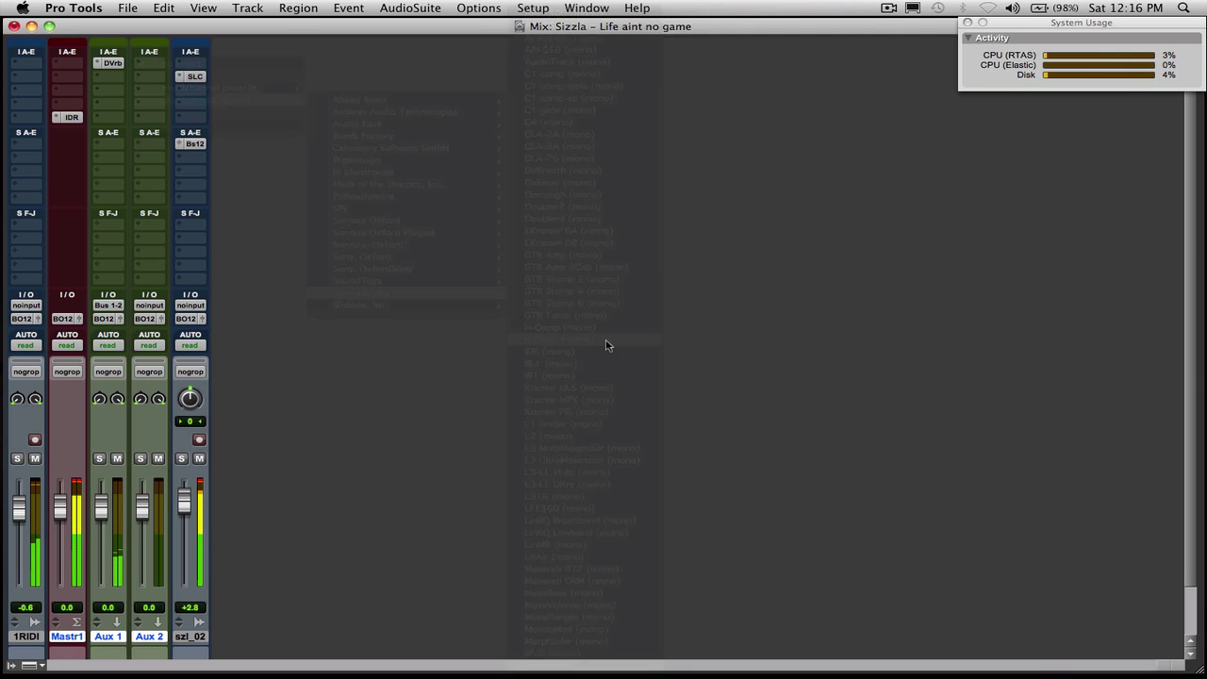
{"action": "left_click", "coordinate": [709, 321]}
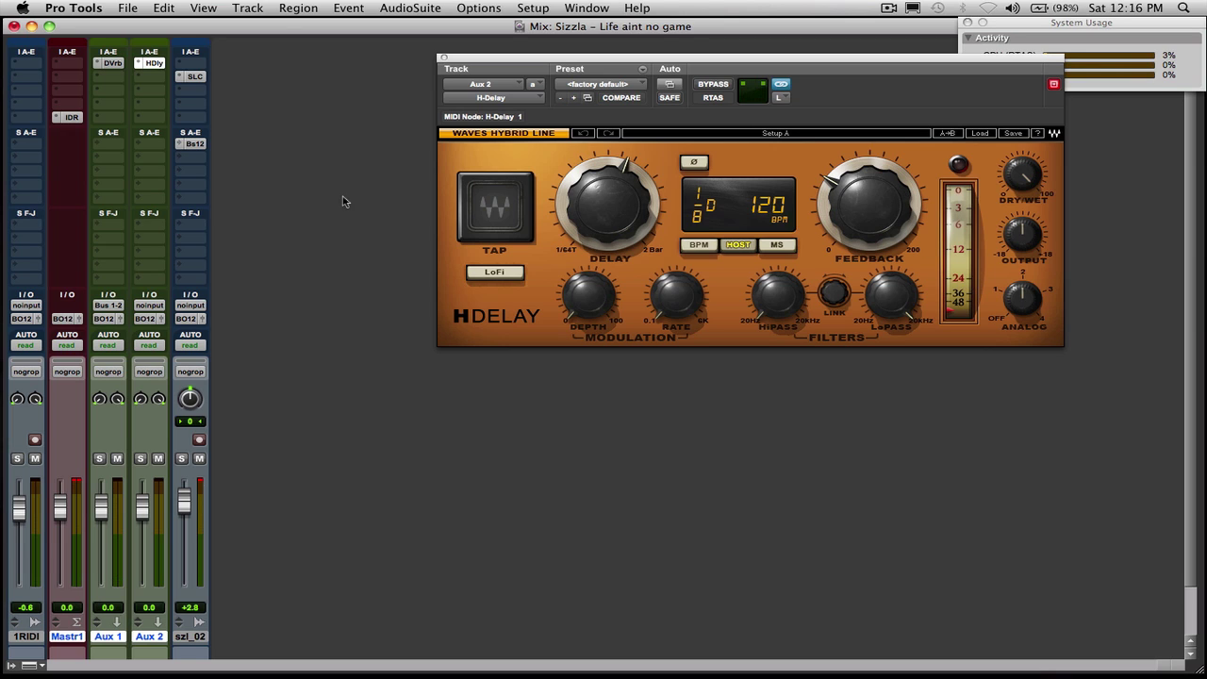
Set Aux 2's input to Bus 3-4 (Stereo) and add a send from the vocal track to Bus 3-4 (Stereo)
{"action": "left_click", "coordinate": [153, 307]}
{"action": "mouse_move", "coordinate": [181, 342]}
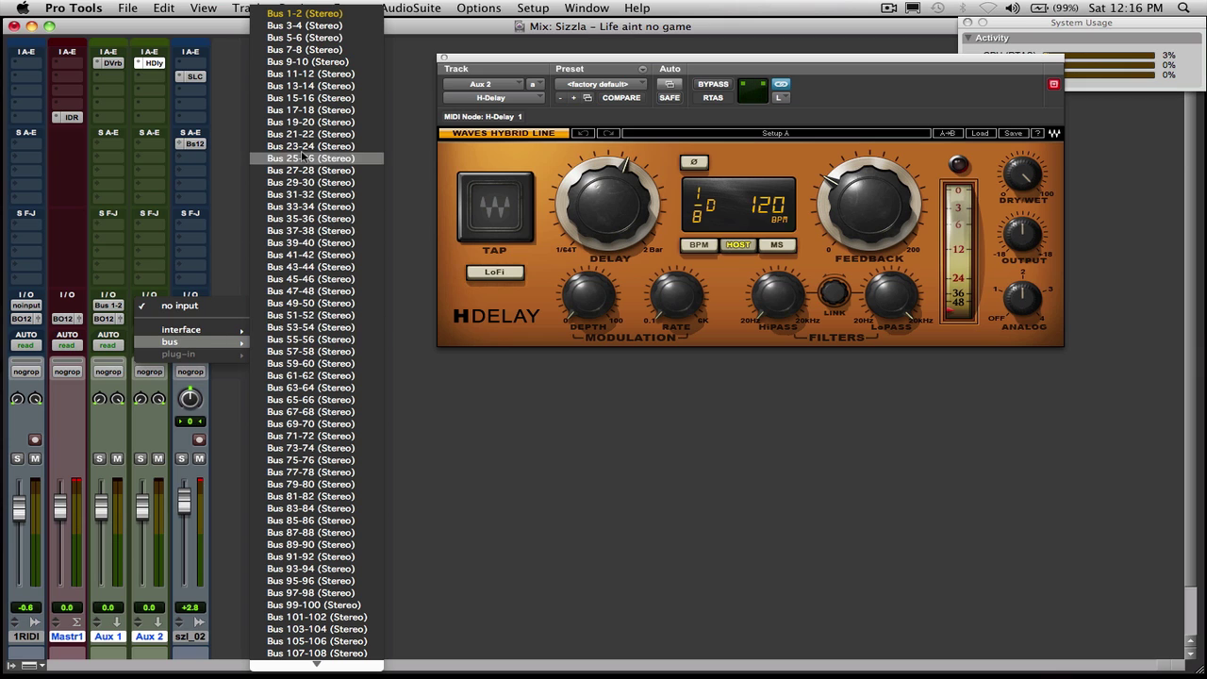
{"action": "left_click", "coordinate": [307, 26]}
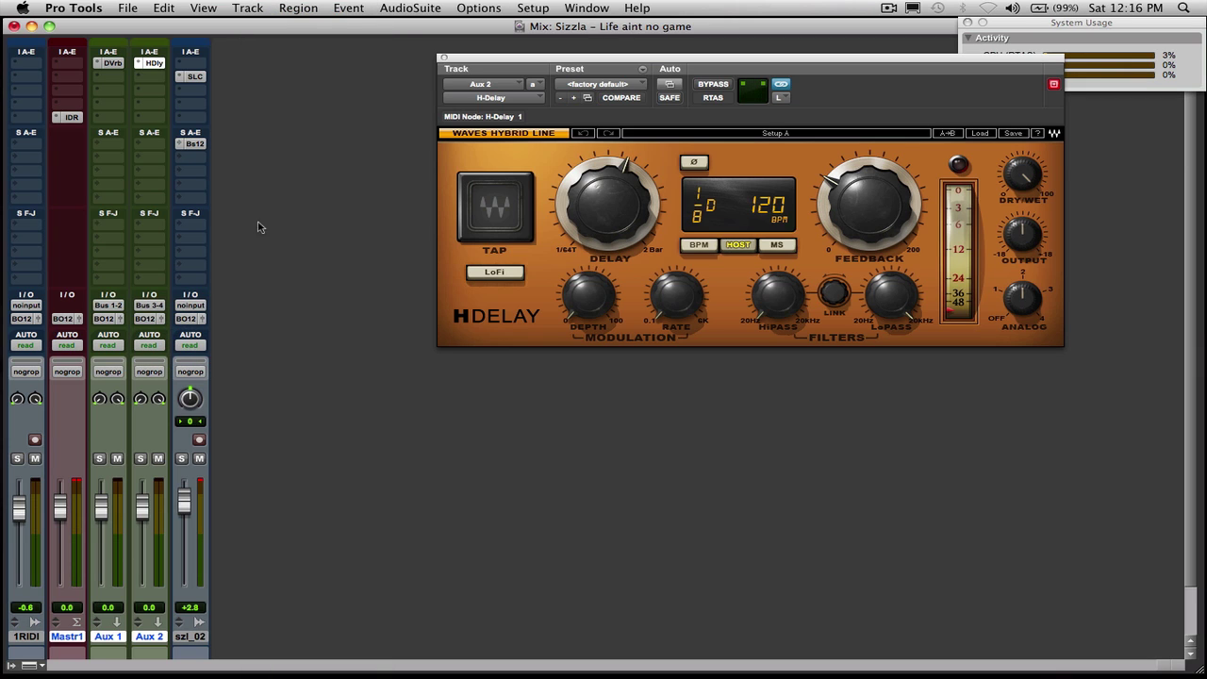
{"action": "left_click", "coordinate": [178, 156]}
{"action": "mouse_move", "coordinate": [205, 195]}
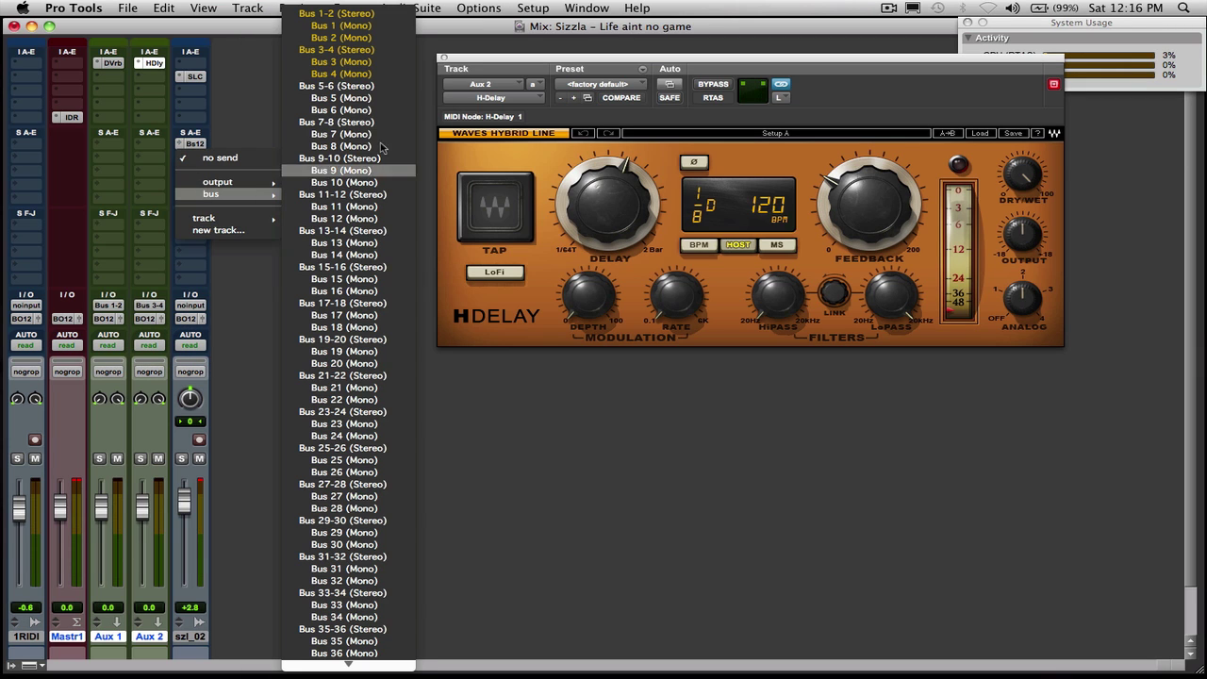
{"action": "left_click", "coordinate": [373, 49]}
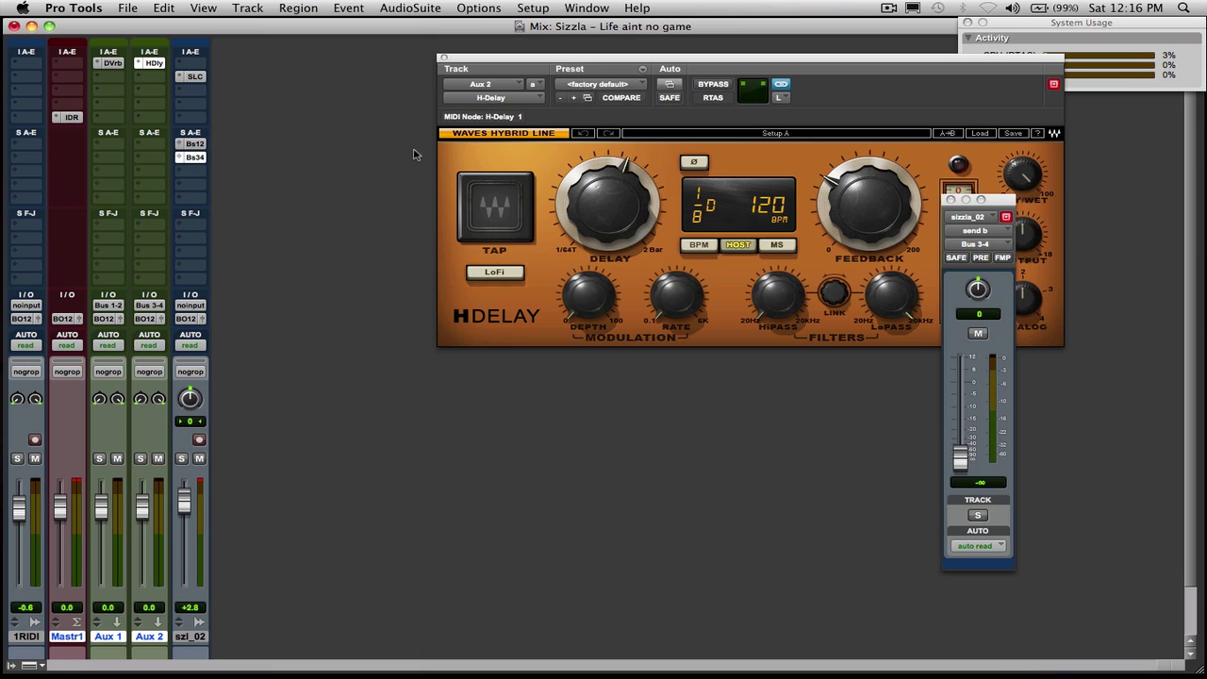
Set H-Delay to a 336 ms delay with reduced feedback, moving its window clear of the send window
{"action": "left_click", "coordinate": [776, 245]}
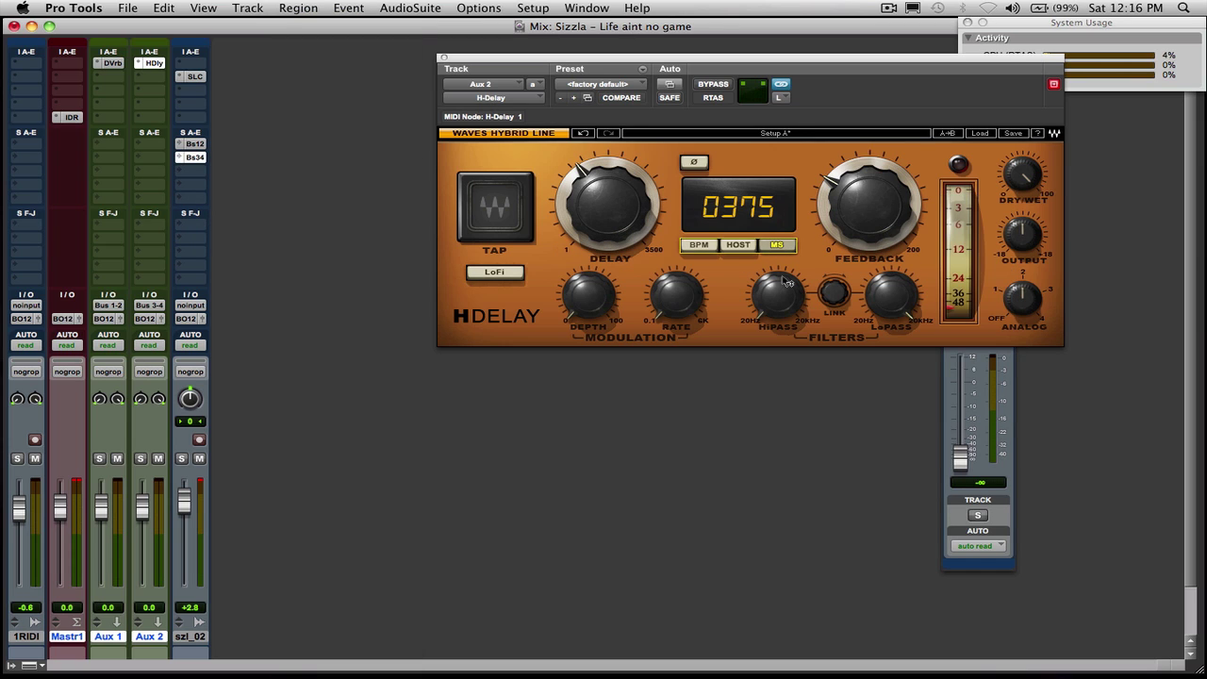
{"action": "mouse_move", "coordinate": [574, 216]}
{"action": "left_mouse_down"}
{"action": "mouse_move", "coordinate": [575, 231]}
{"action": "mouse_move", "coordinate": [575, 221]}
{"action": "left_mouse_up"}
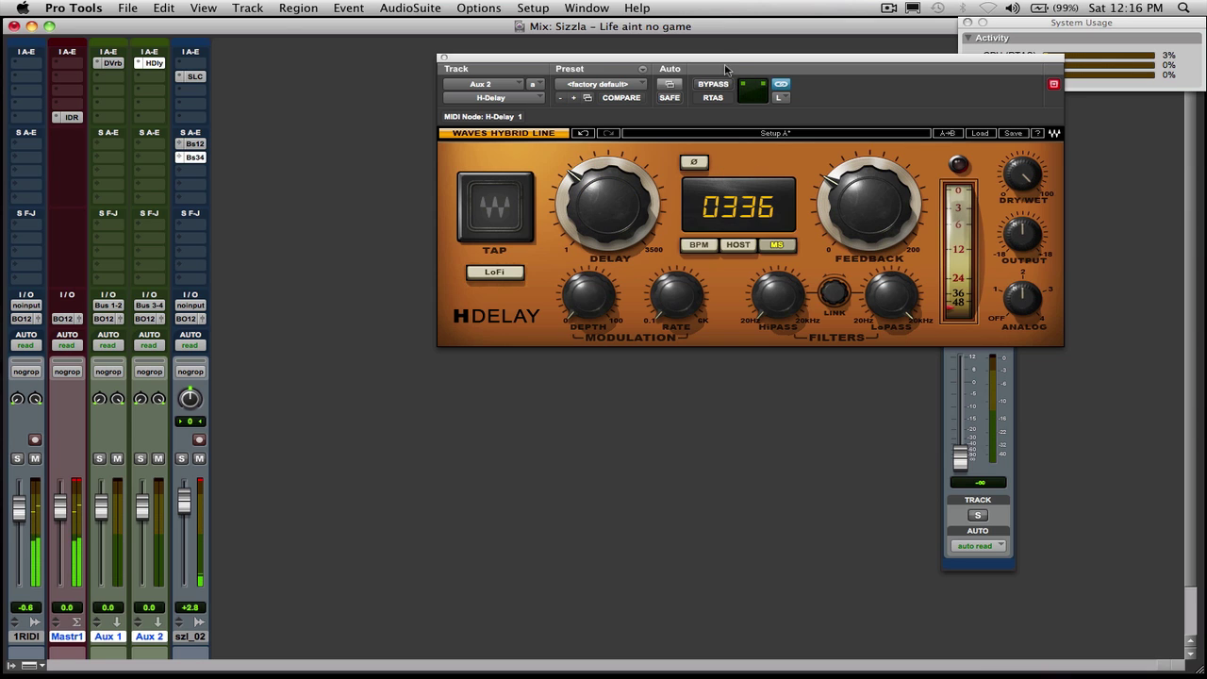
{"action": "left_click_drag", "start_coordinate": [719, 59], "coordinate": [563, 141]}
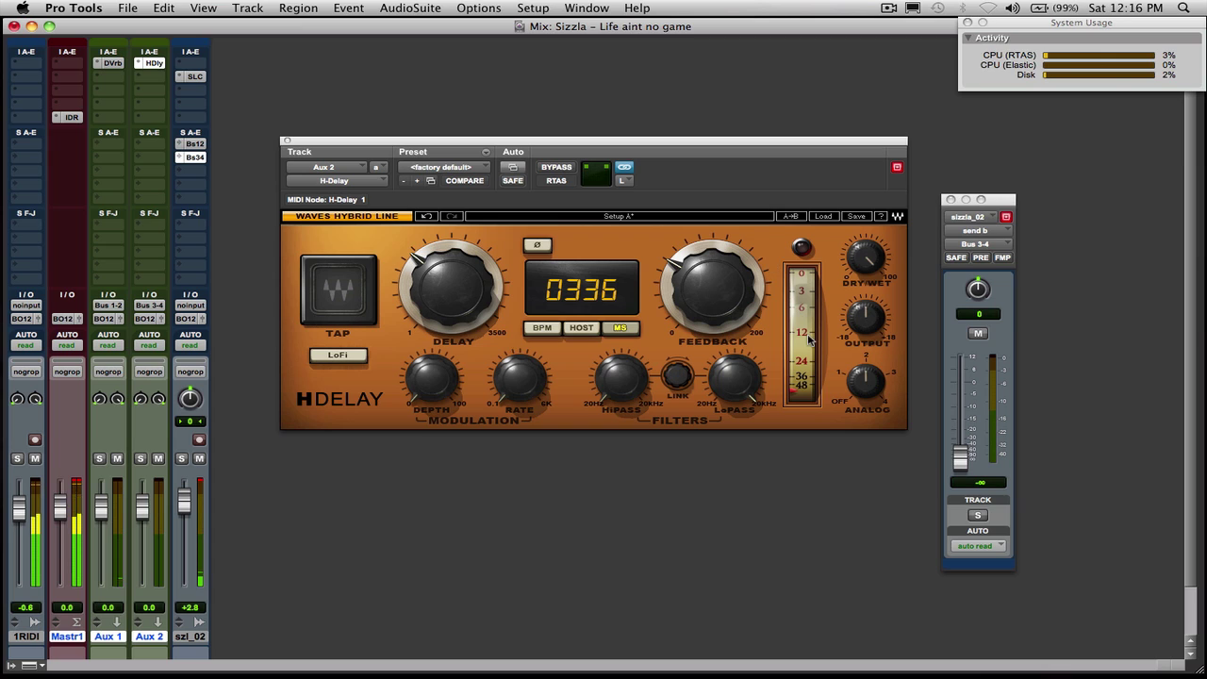
{"action": "mouse_move", "coordinate": [712, 288]}
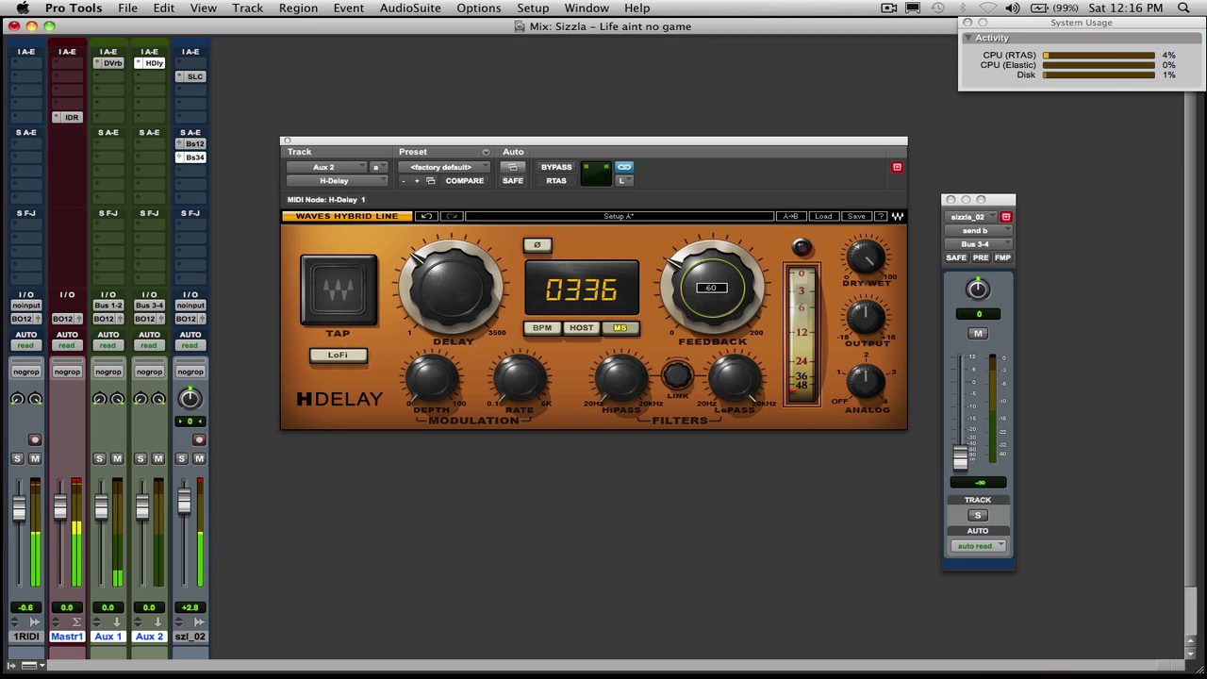
{"action": "left_click_drag", "start_coordinate": [712, 288], "coordinate": [804, 324]}
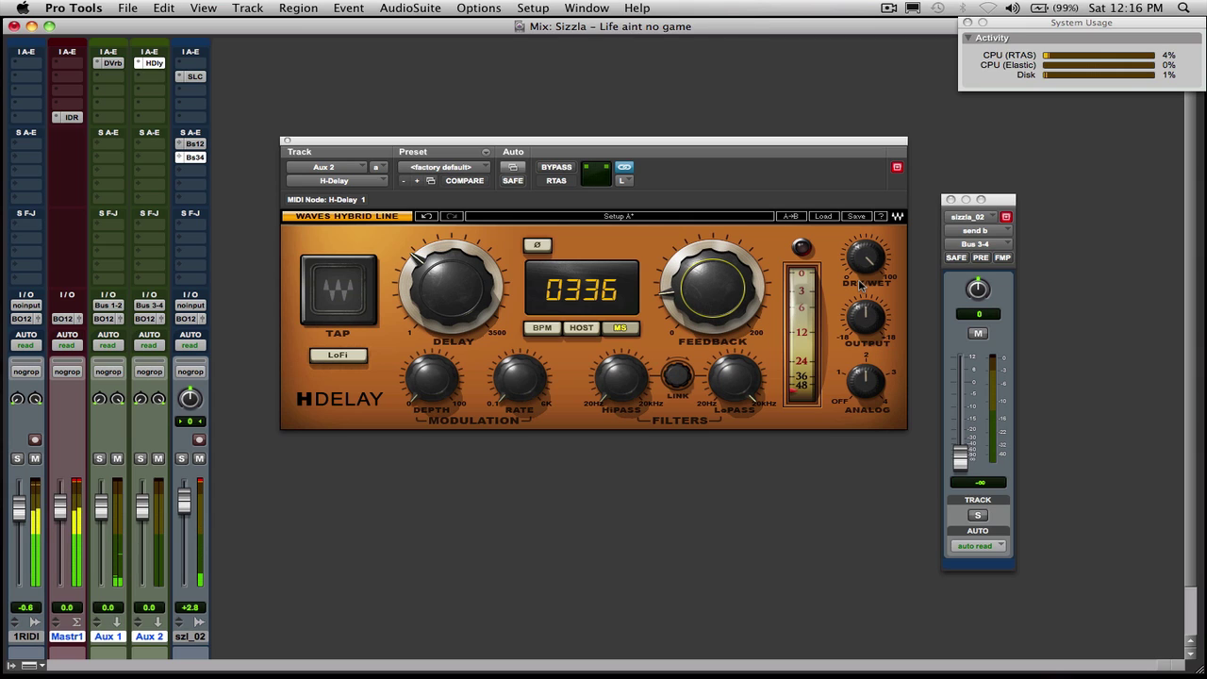
Load the Delay 1 user preset in H-Delay and raise the vocal's Bus 3-4 send level to -22.2 dB
{"action": "mouse_move", "coordinate": [961, 462]}
{"action": "left_mouse_down"}
{"action": "mouse_move", "coordinate": [961, 432]}
{"action": "mouse_move", "coordinate": [961, 444]}
{"action": "left_mouse_up"}
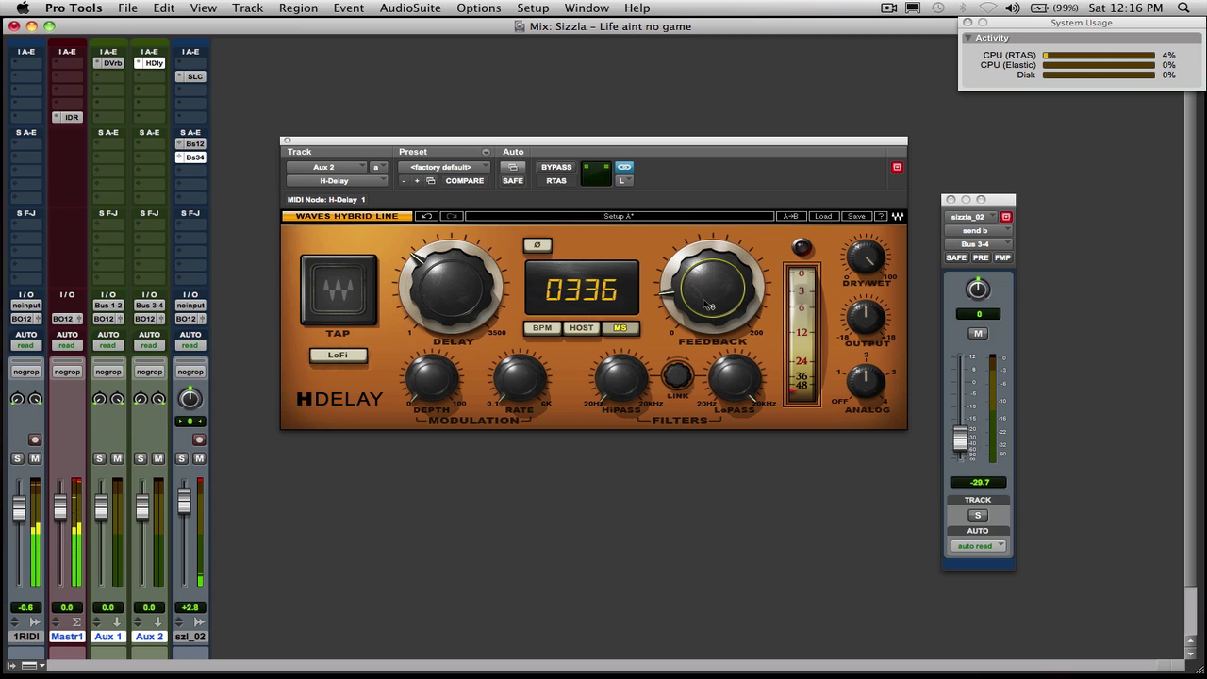
{"action": "left_click", "coordinate": [877, 389]}
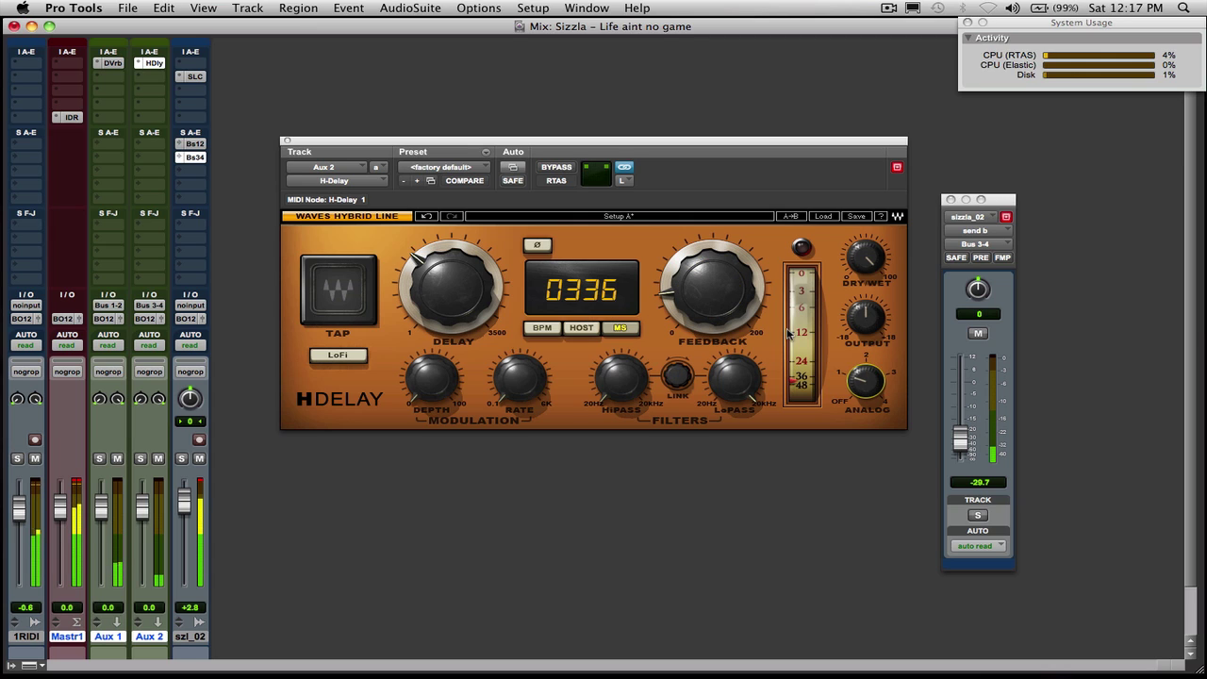
{"action": "left_click", "coordinate": [823, 218]}
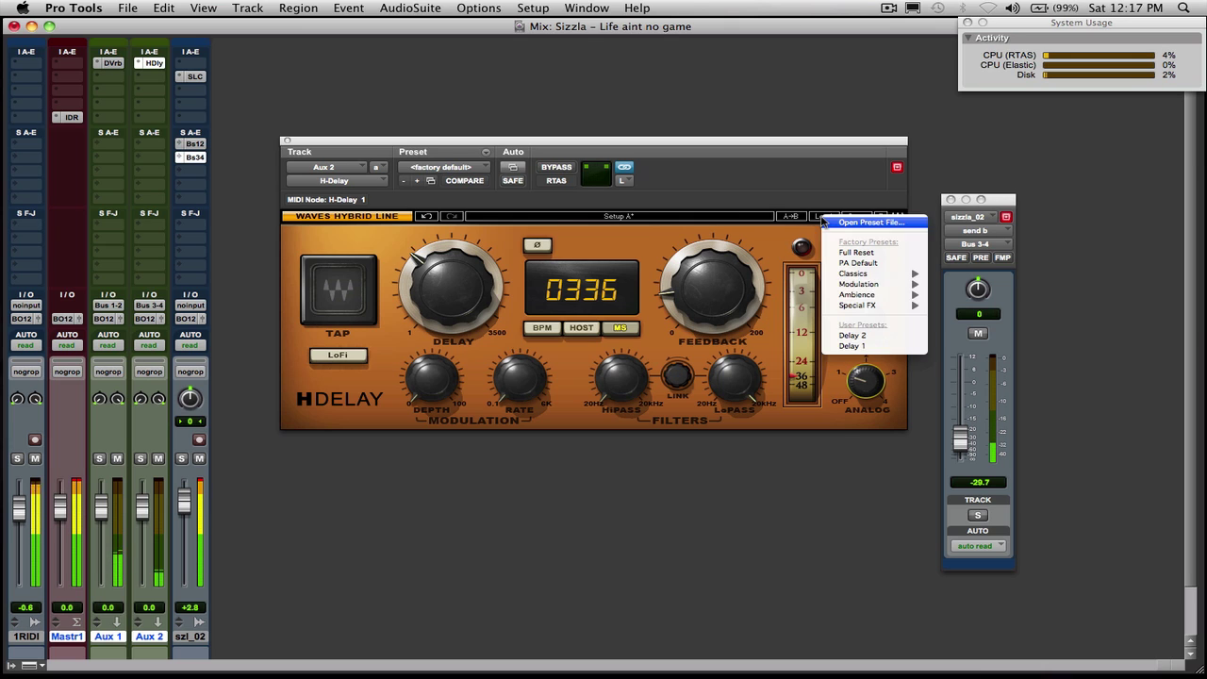
{"action": "left_click", "coordinate": [849, 346]}
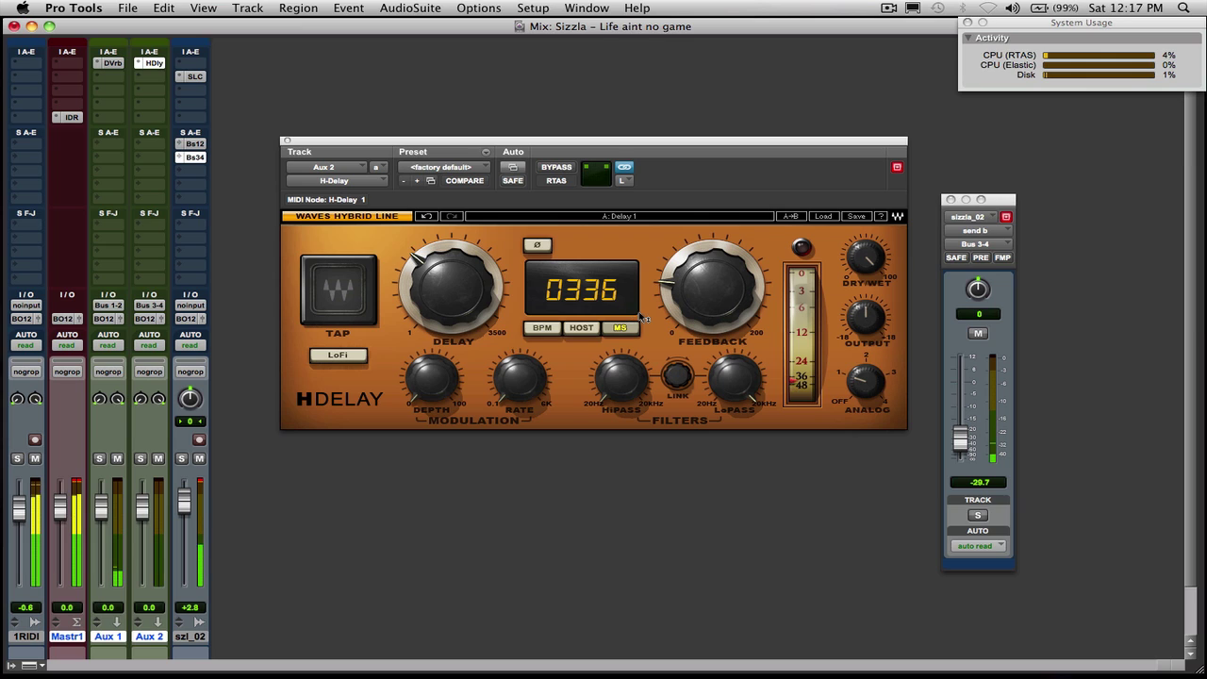
{"action": "left_click_drag", "start_coordinate": [963, 447], "coordinate": [962, 436]}
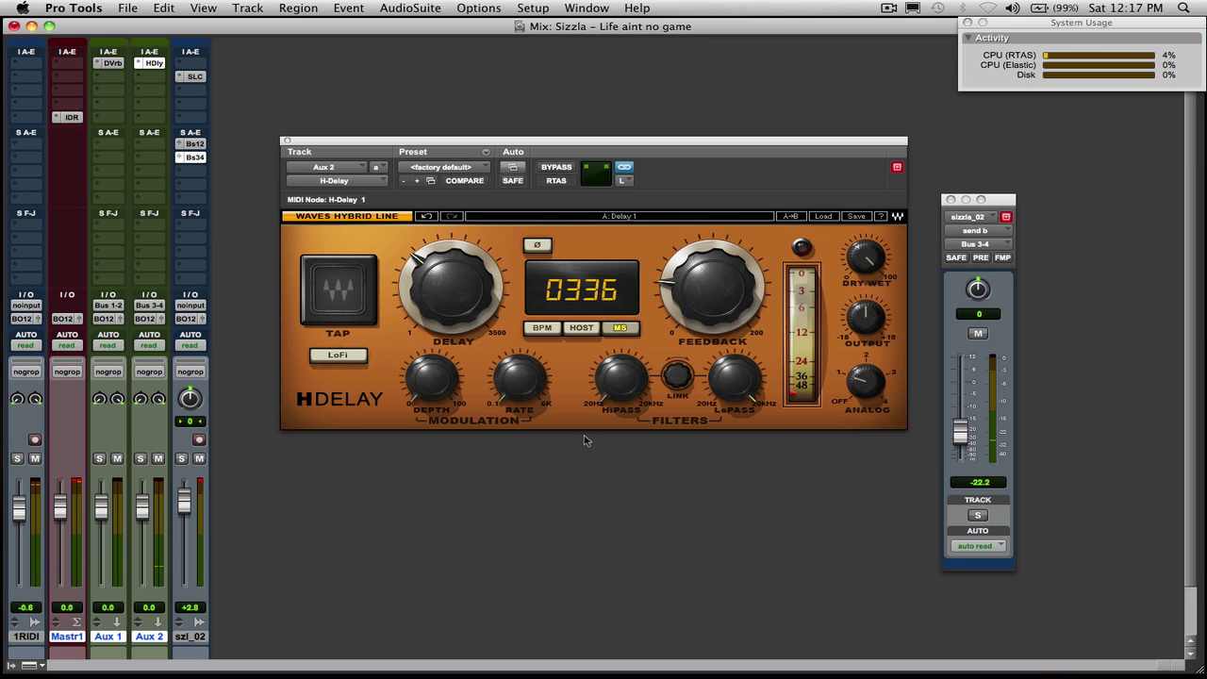
Audition the vocal with the riddim briefly muted, and close the H-Delay and send windows
{"action": "left_click", "coordinate": [35, 458]}
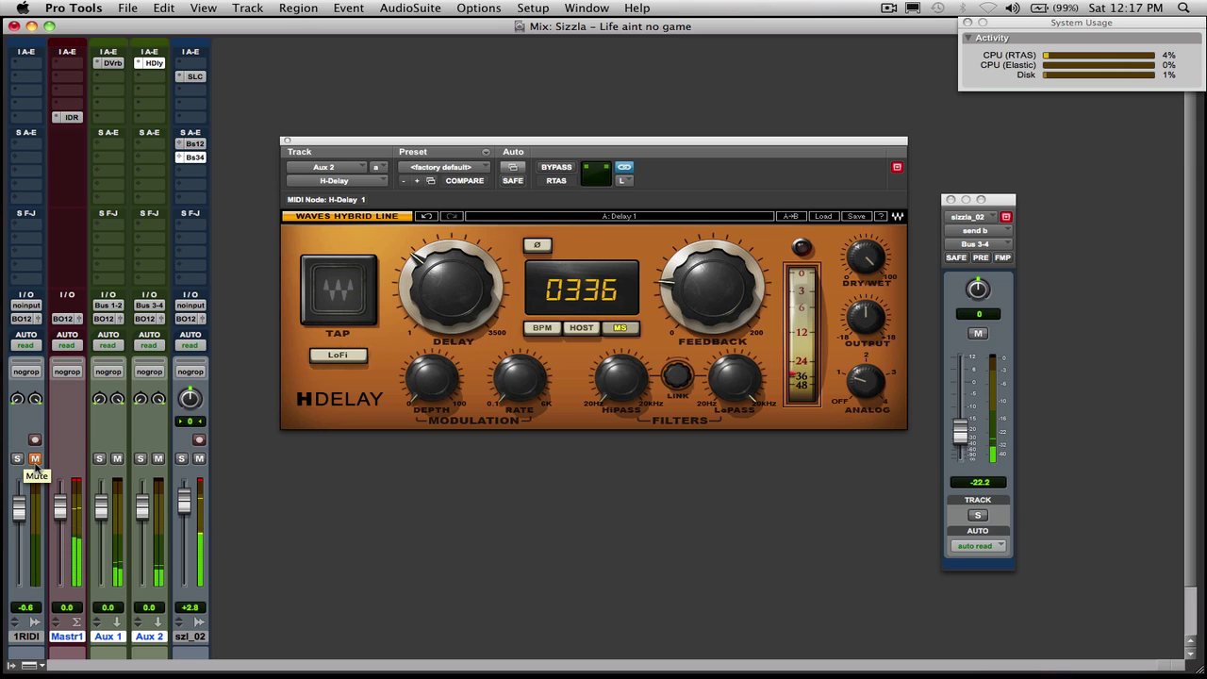
{"action": "left_click", "coordinate": [35, 463]}
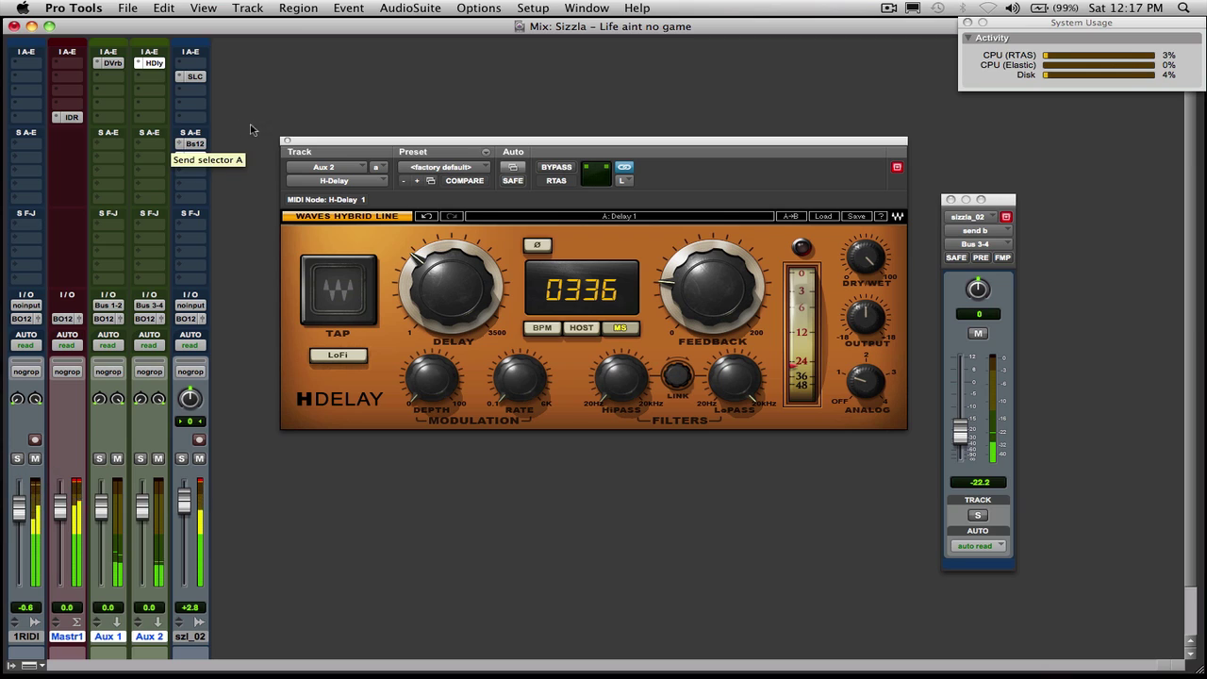
{"action": "left_click", "coordinate": [286, 142]}
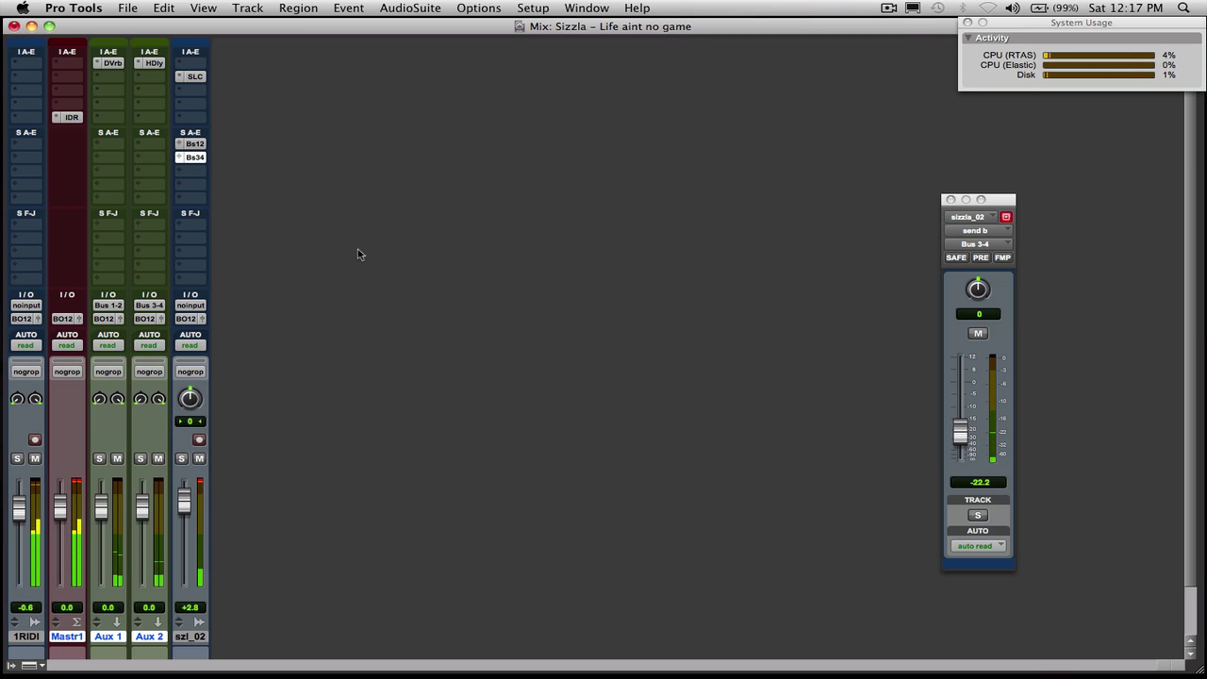
{"action": "left_click", "coordinate": [951, 200]}
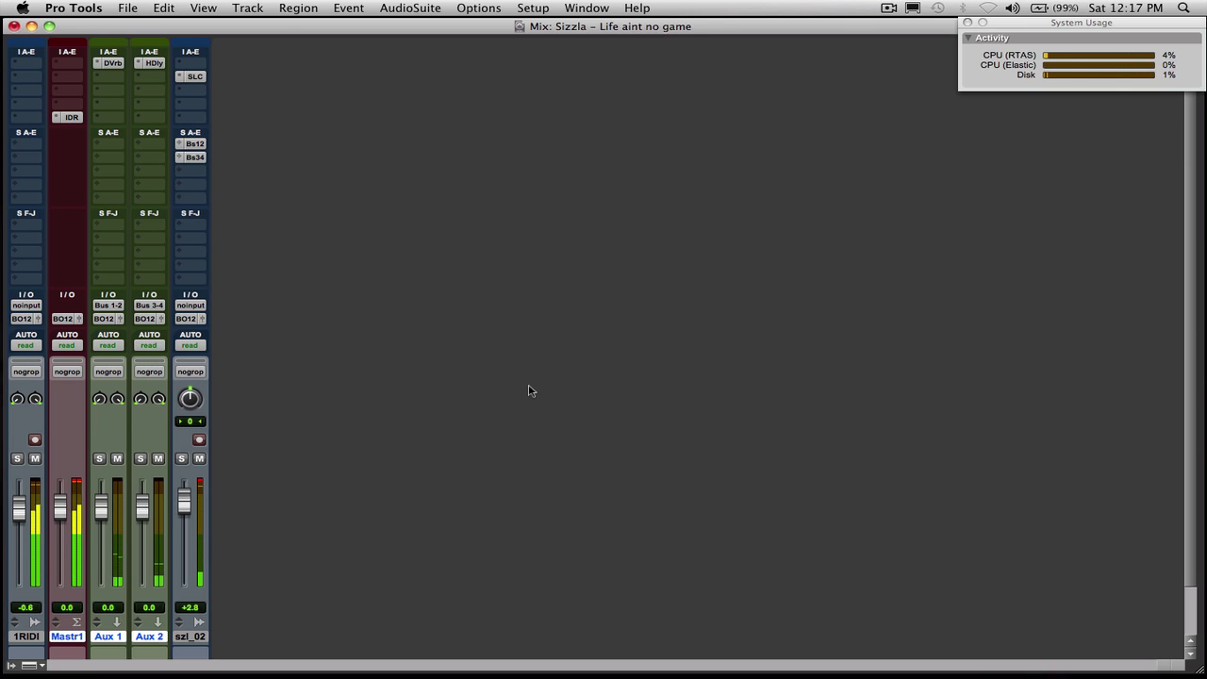
In the Edit window, set the Master 1 track height to small and the Aux 1 and Aux 2 heights to micro
{"action": "key", "text": "super+equal"}
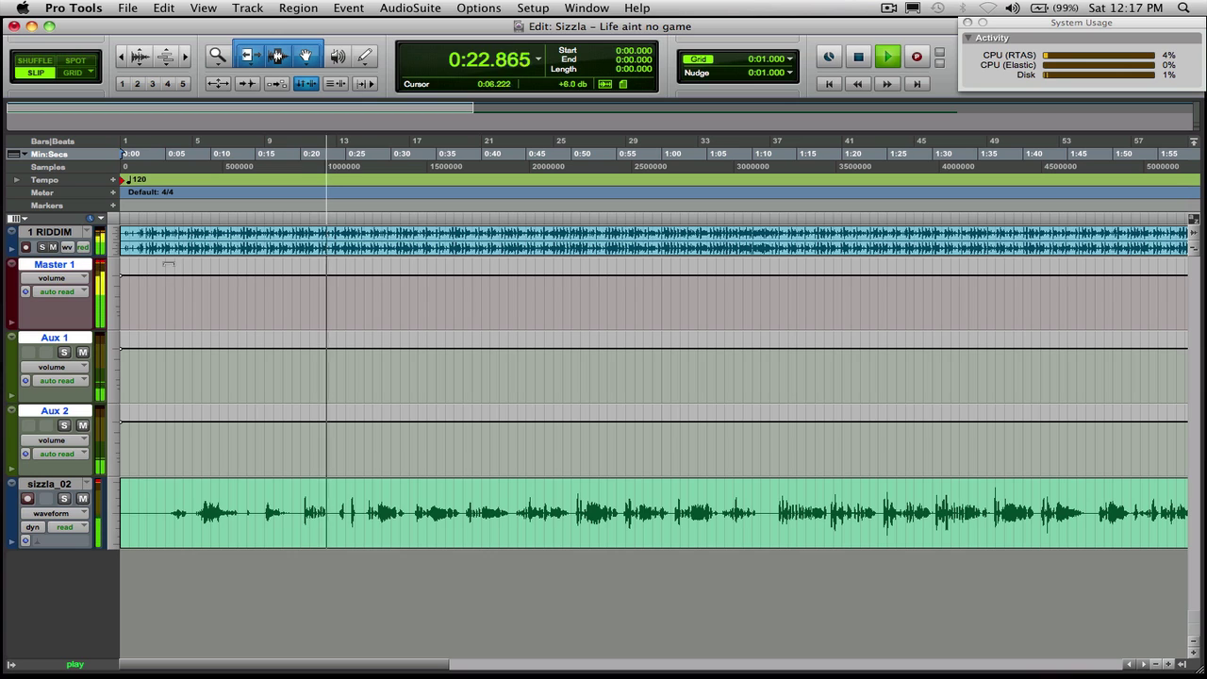
{"action": "left_click", "coordinate": [19, 266]}
{"action": "left_click", "coordinate": [24, 255]}
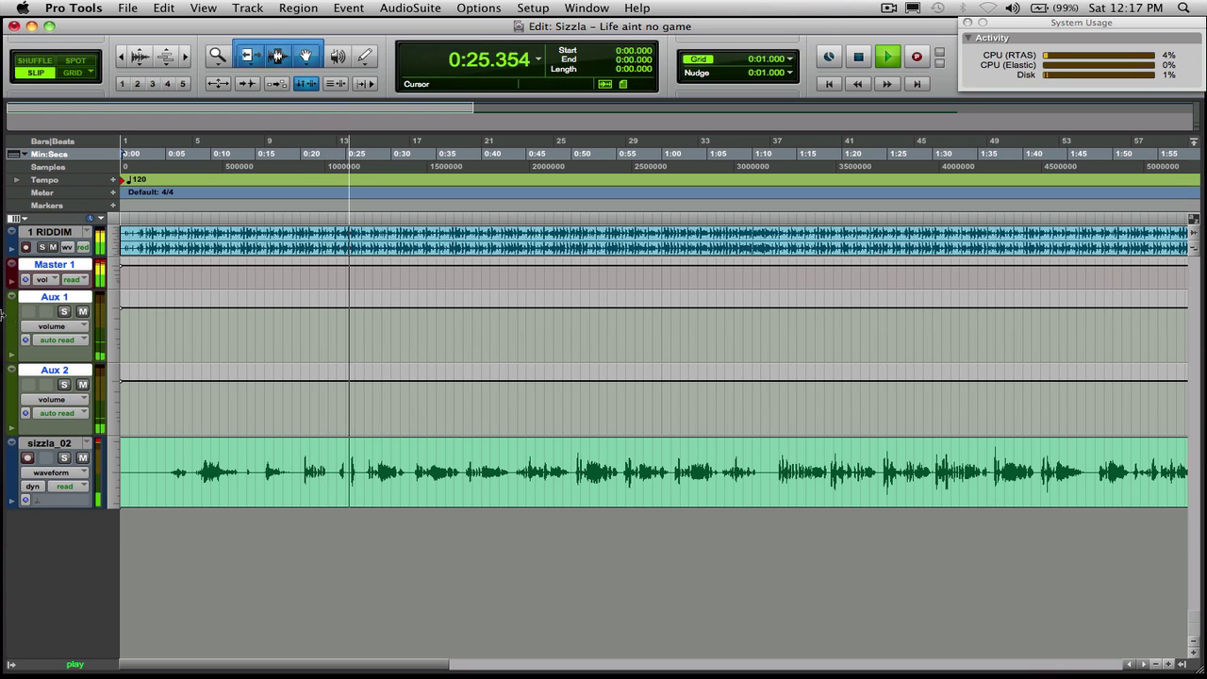
{"action": "left_click", "coordinate": [21, 299]}
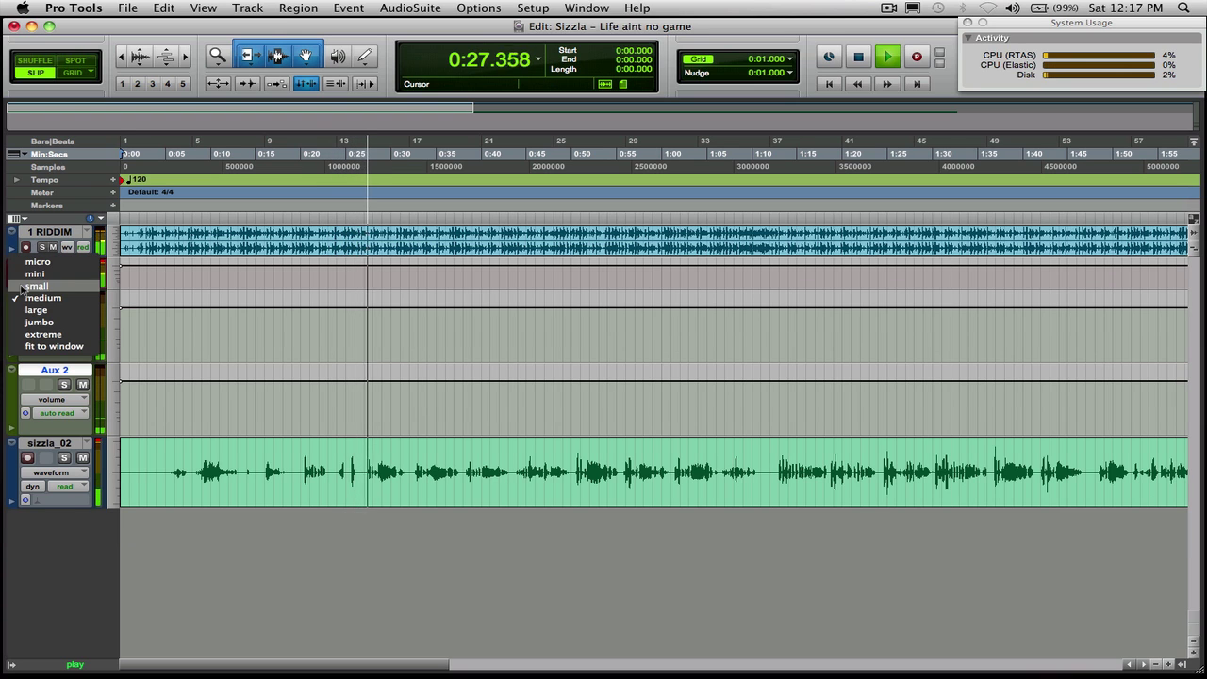
{"action": "left_click", "coordinate": [31, 266]}
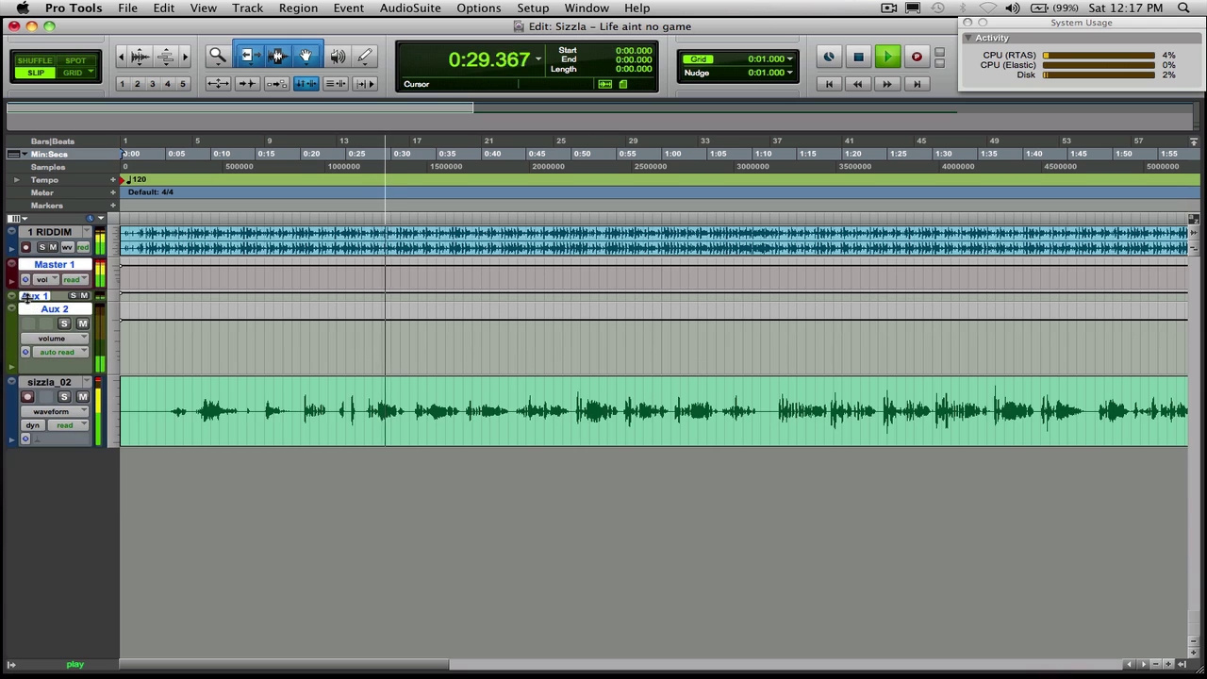
{"action": "left_click", "coordinate": [16, 309]}
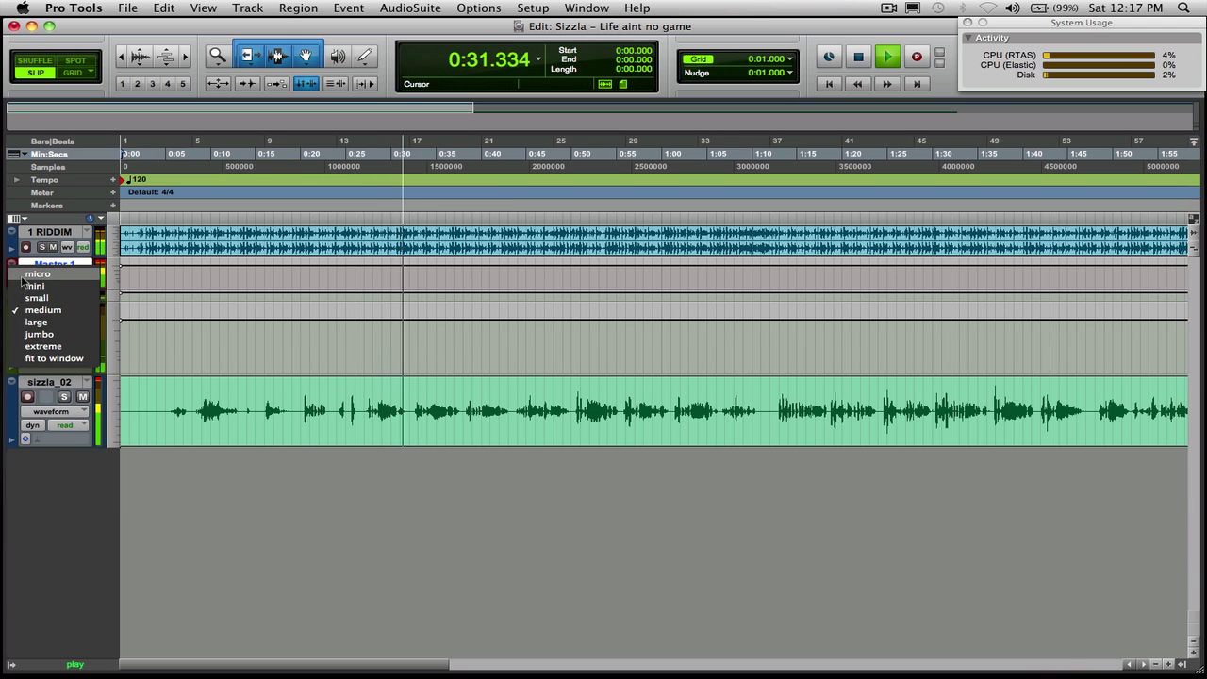
{"action": "left_click", "coordinate": [20, 297]}
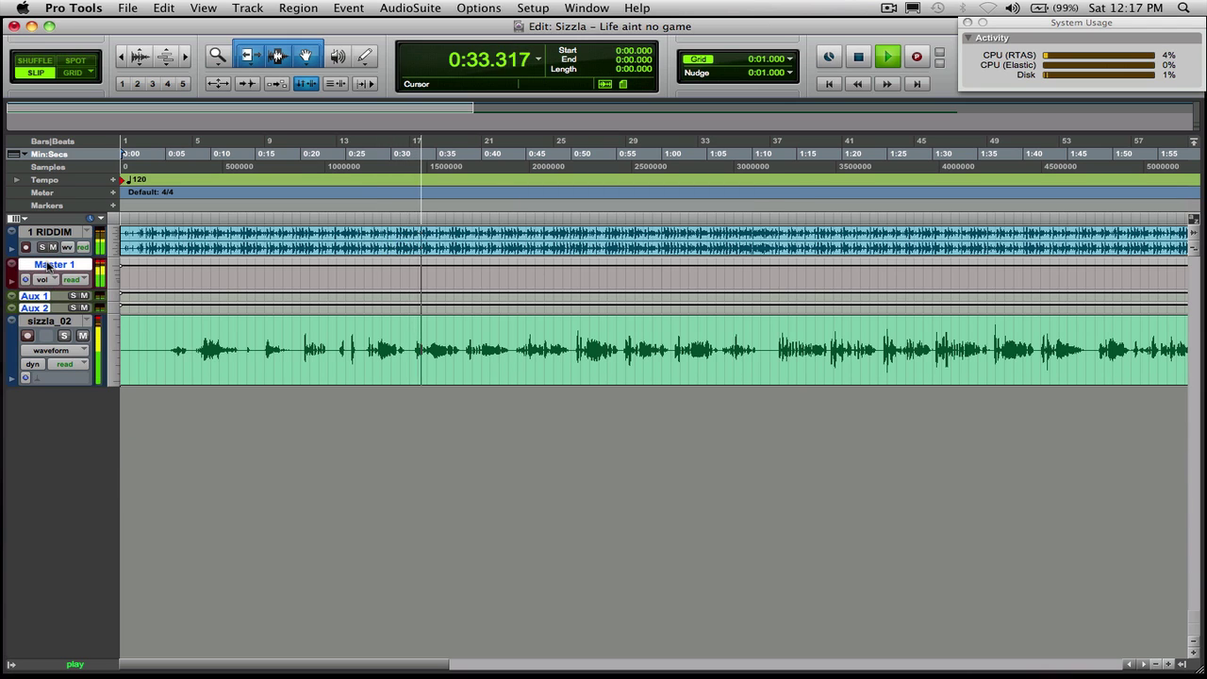
Rename the Master 1 track as Control Room Out
{"action": "double_click", "coordinate": [47, 266]}
{"action": "type", "text": "C"}
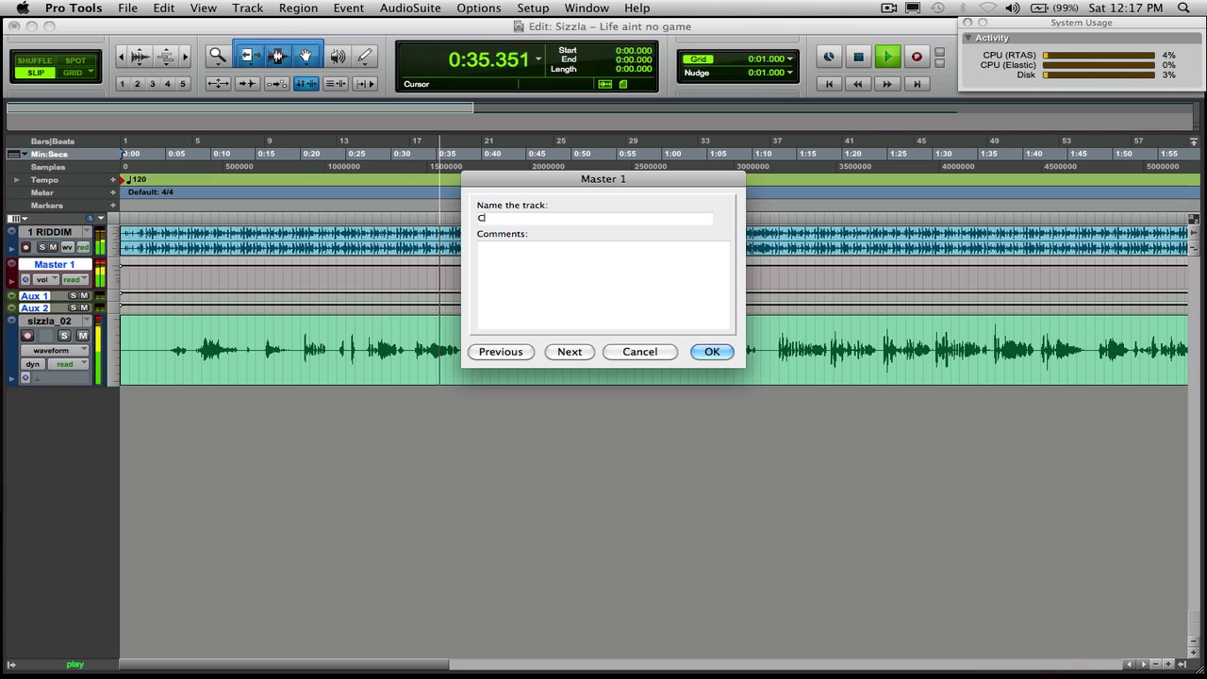
{"action": "type", "text": "ontro"}
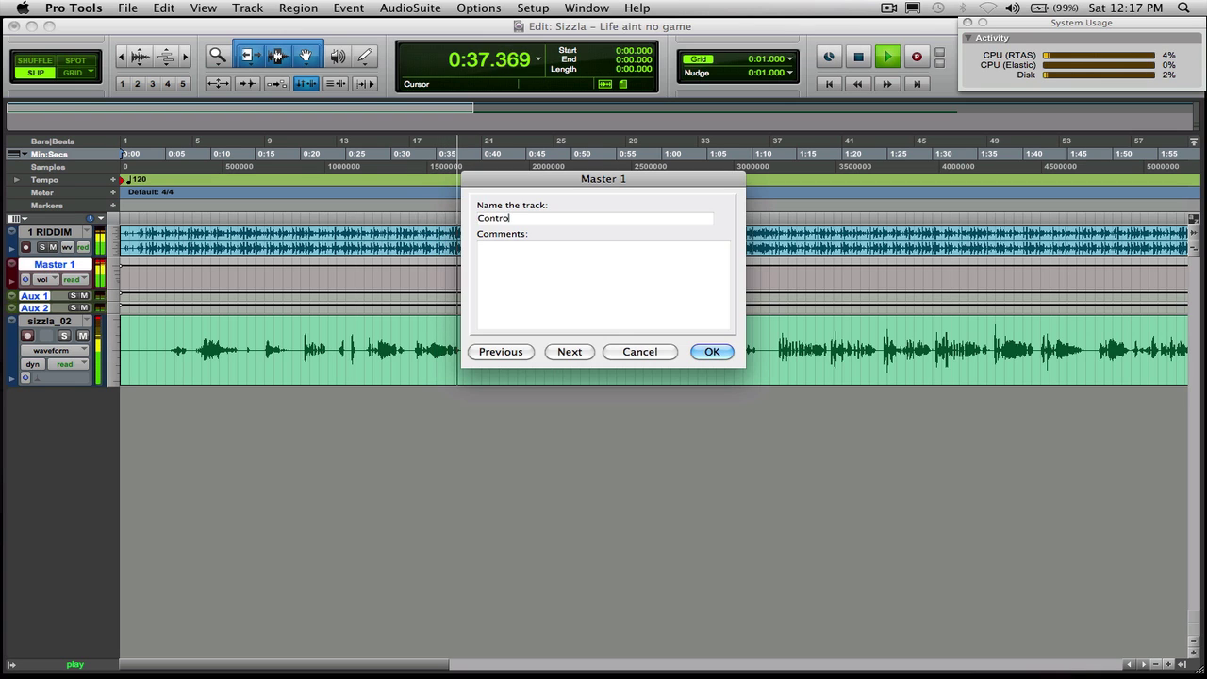
{"action": "type", "text": "l Room O"}
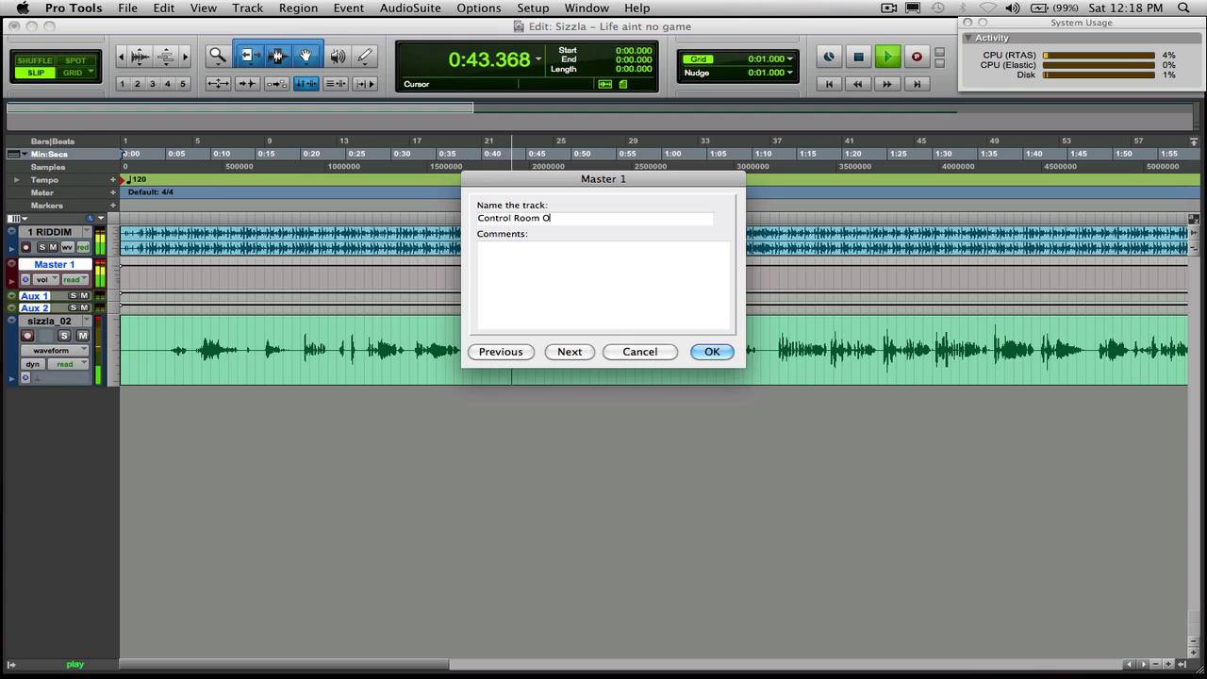
{"action": "type", "text": "ut"}
{"action": "key", "text": "Return"}
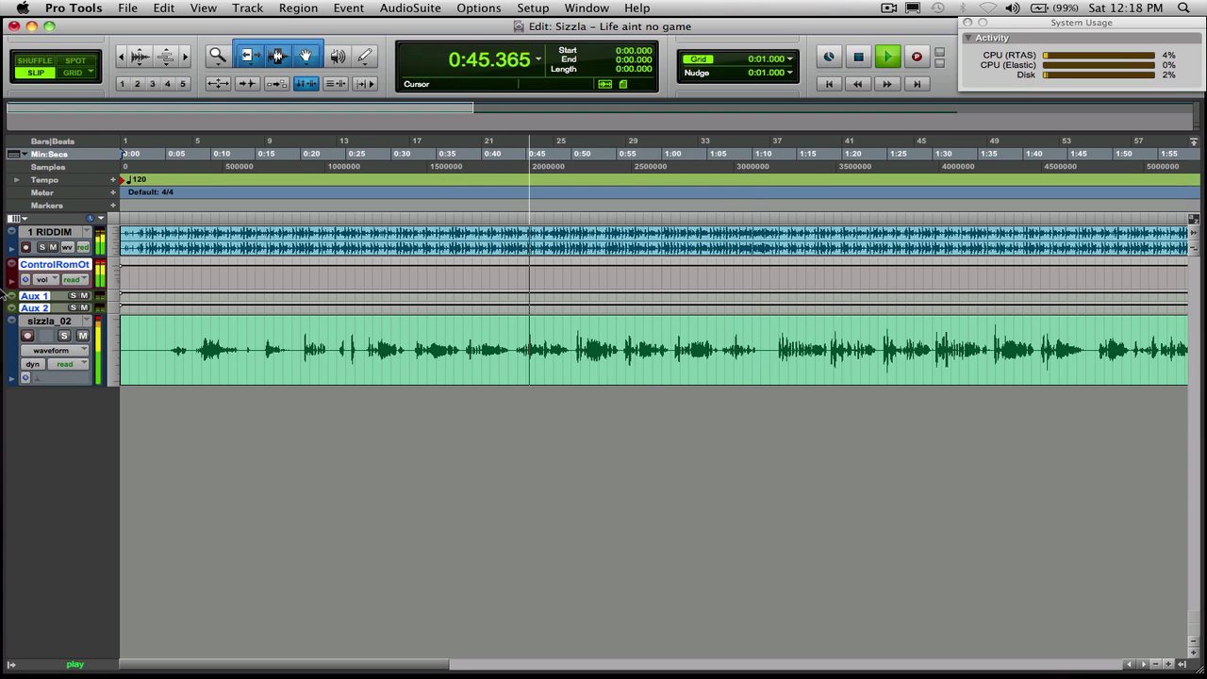
Rename the Aux 1 track as Reverb and the Aux 2 track as Delay
{"action": "double_click", "coordinate": [46, 297]}
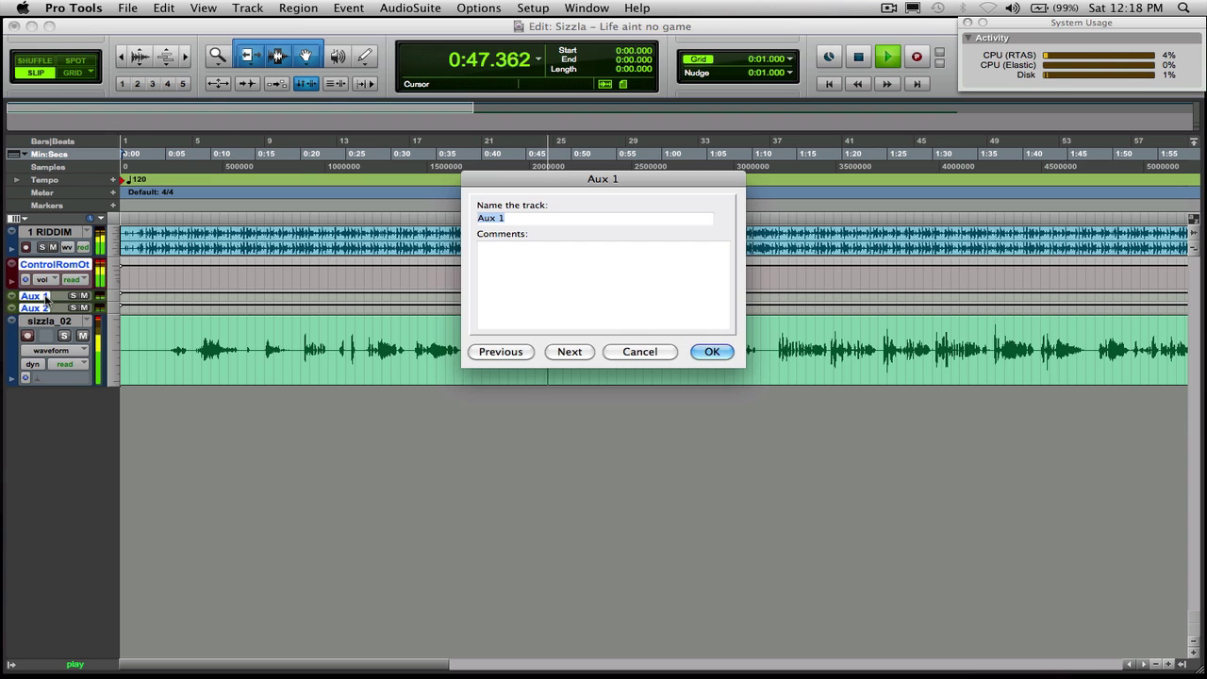
{"action": "type", "text": "Reverb"}
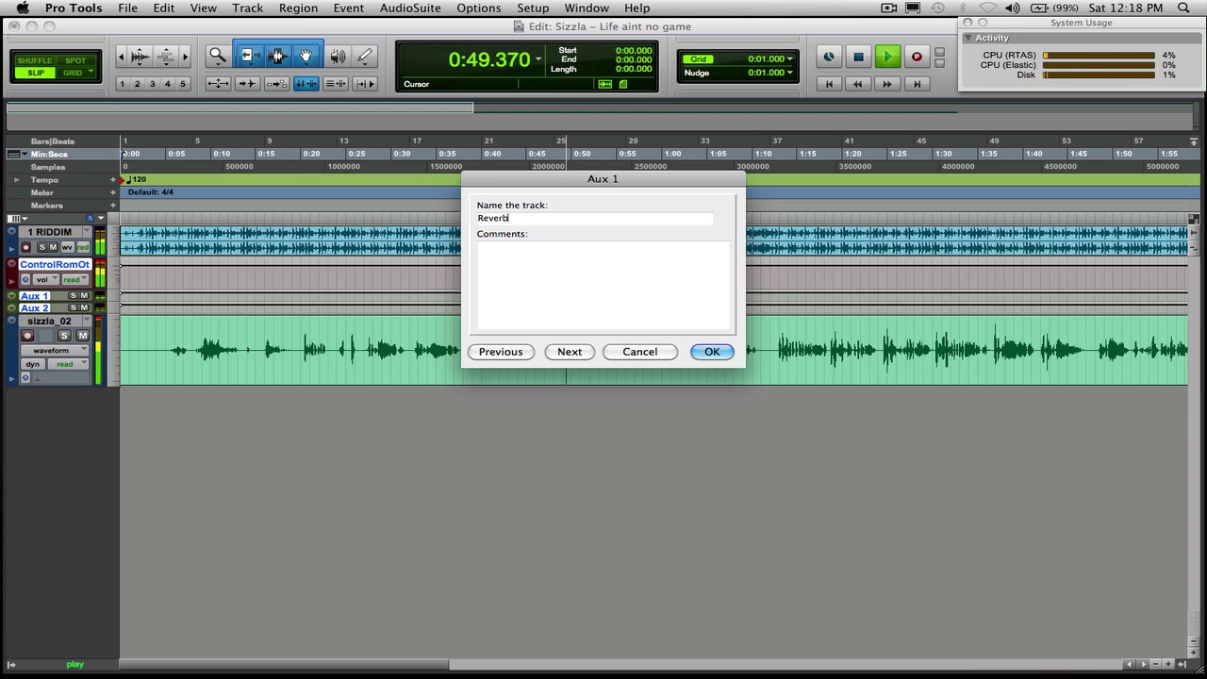
{"action": "key", "text": "Return"}
{"action": "double_click", "coordinate": [36, 309]}
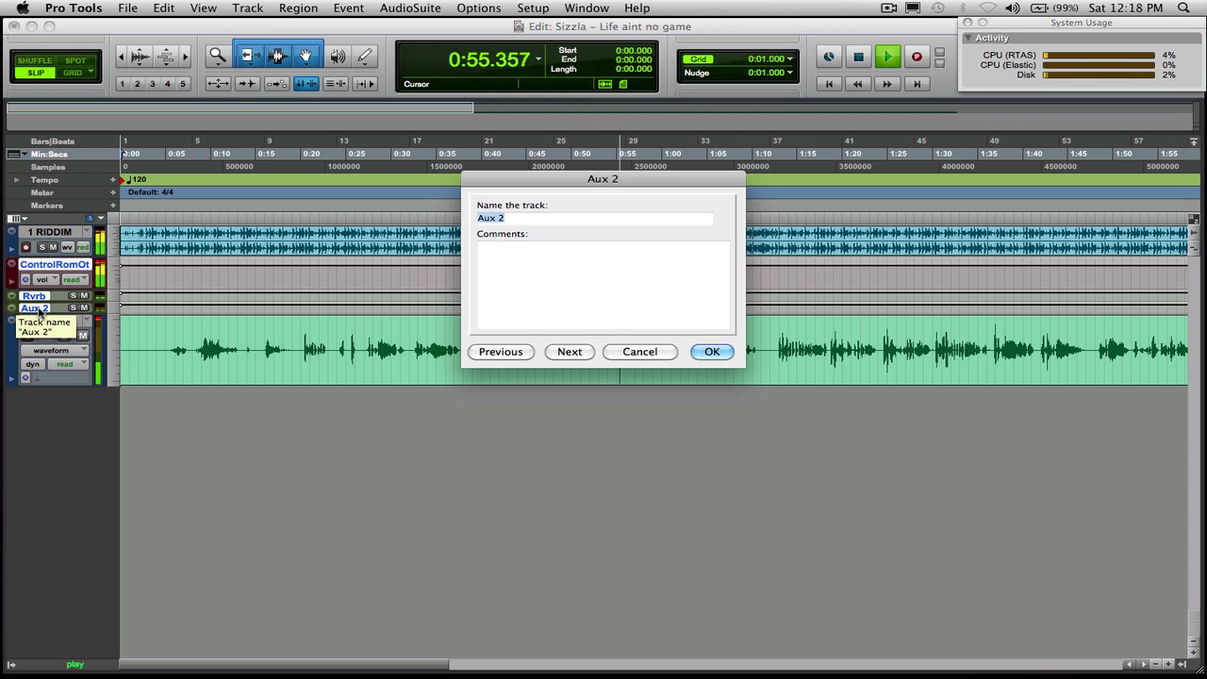
{"action": "type", "text": "Delay"}
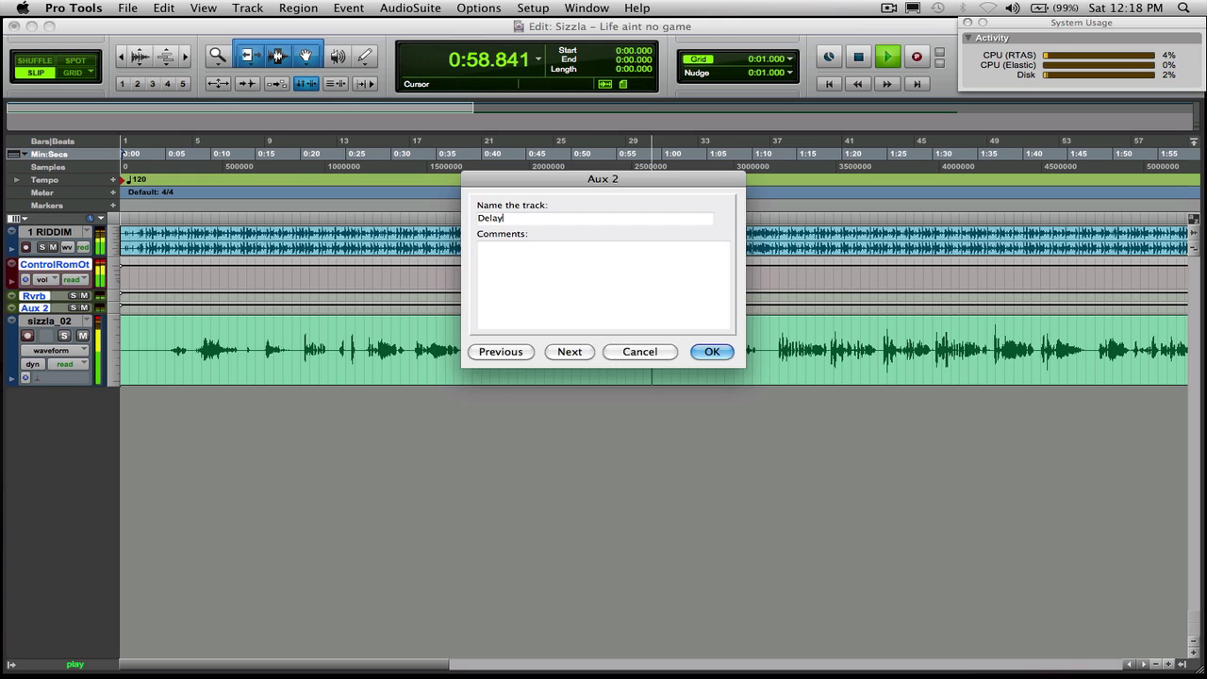
{"action": "key", "text": "Return"}
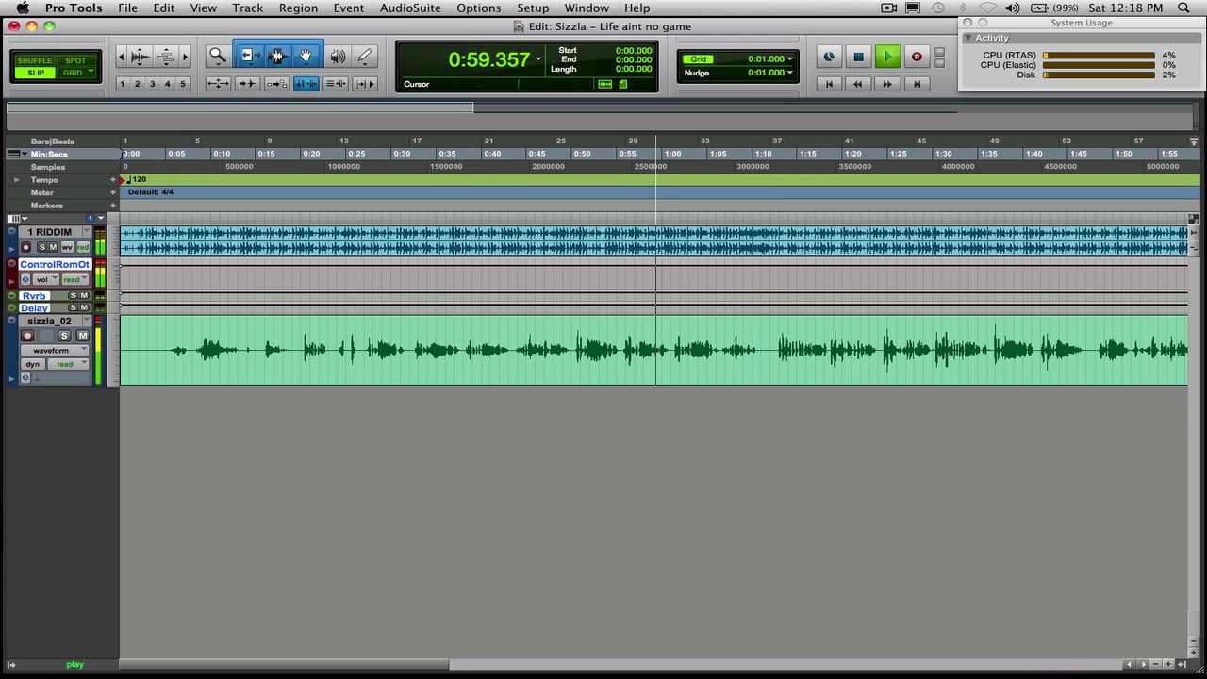
{"action": "key", "text": "XF86AudioRaiseVolume"}
{"action": "key", "text": "XF86AudioRaiseVolume"}
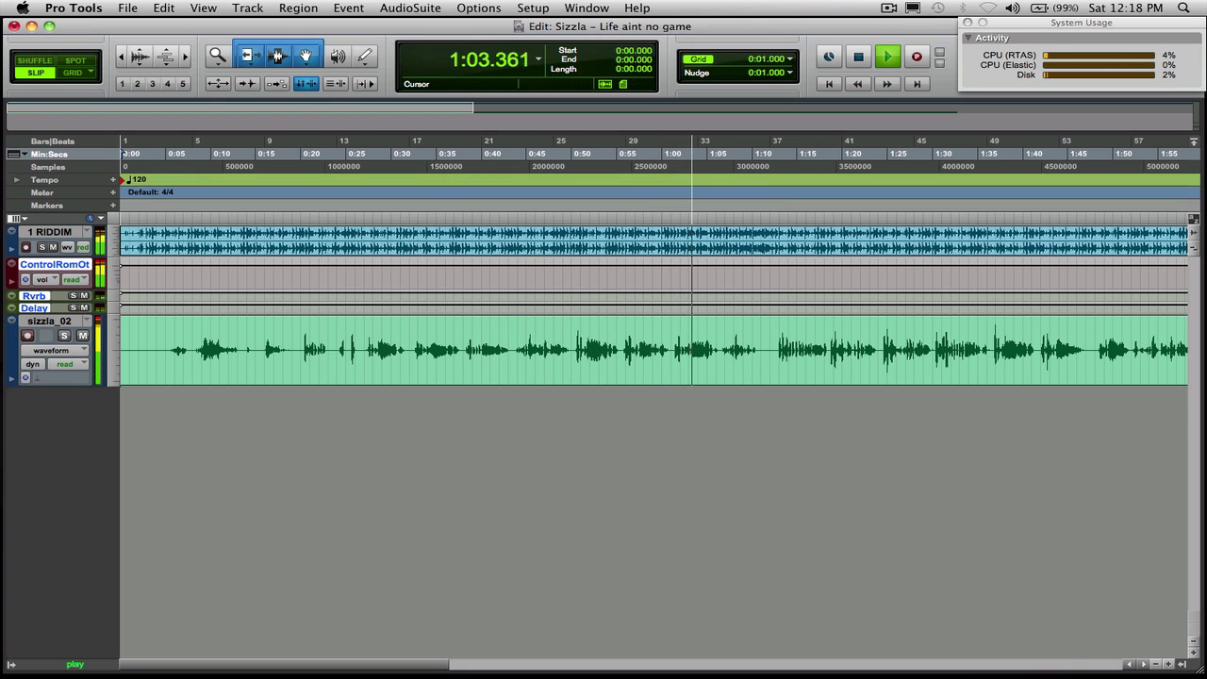
In the Mix window, rename the sizzla_02 vocal track as Sizzla Lead
{"action": "key", "text": "super+equal"}
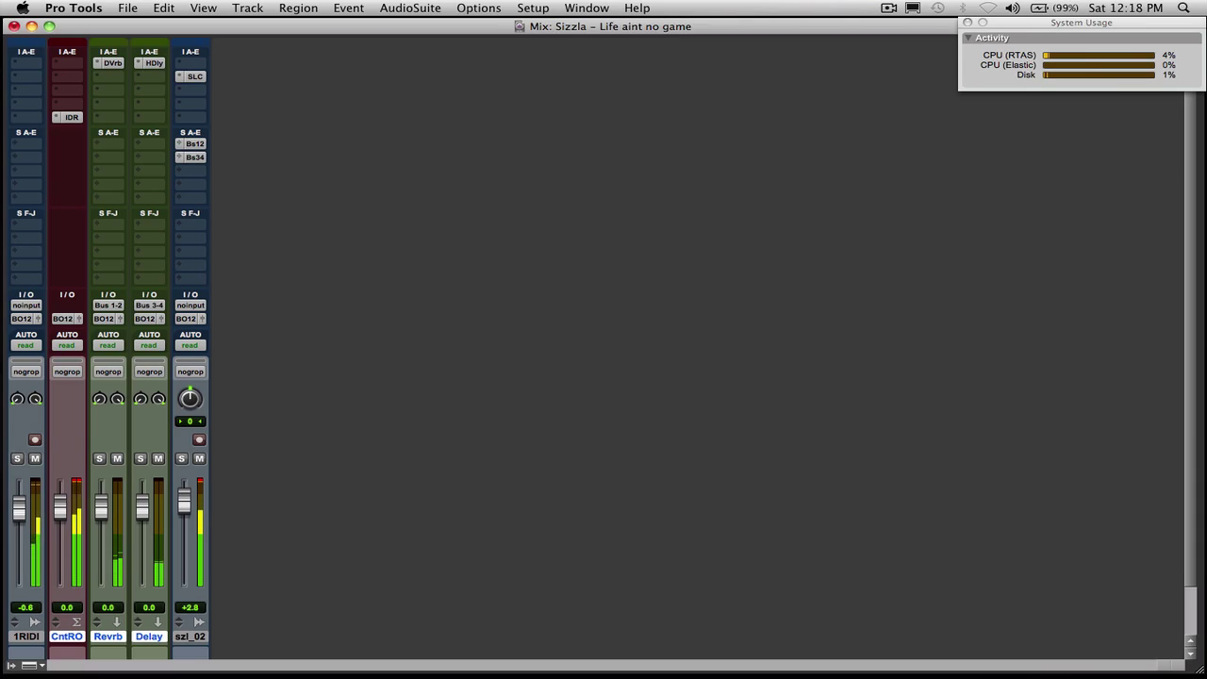
{"action": "double_click", "coordinate": [189, 637]}
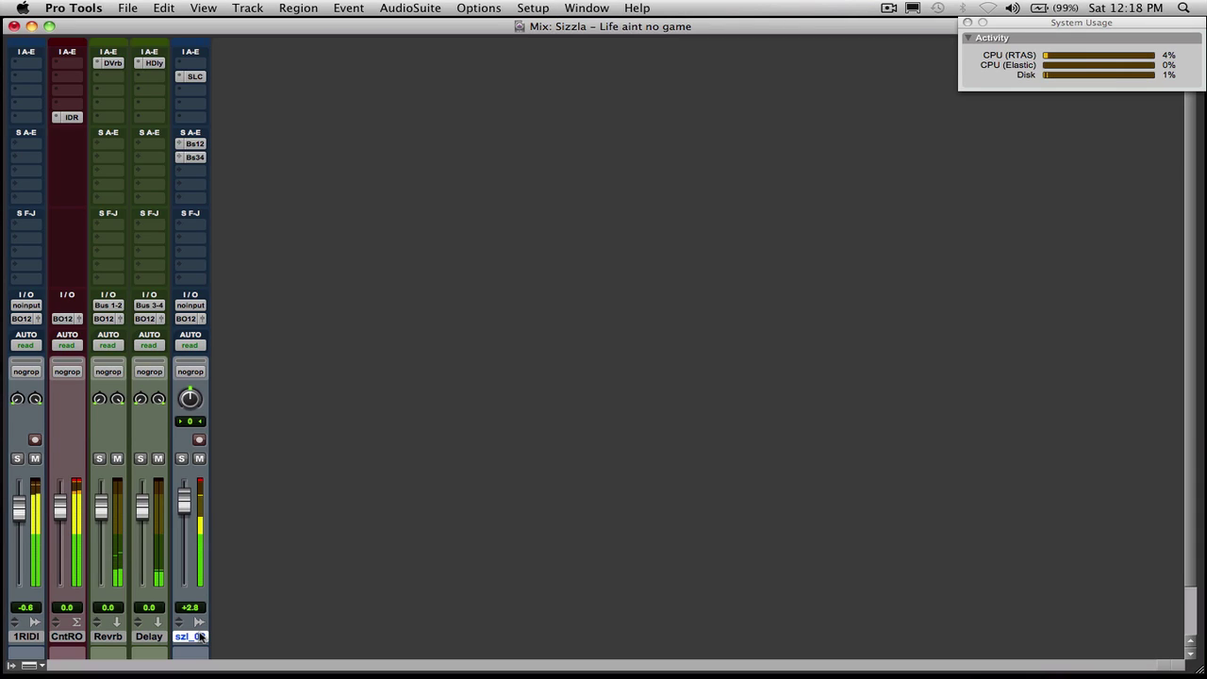
{"action": "type", "text": "S"}
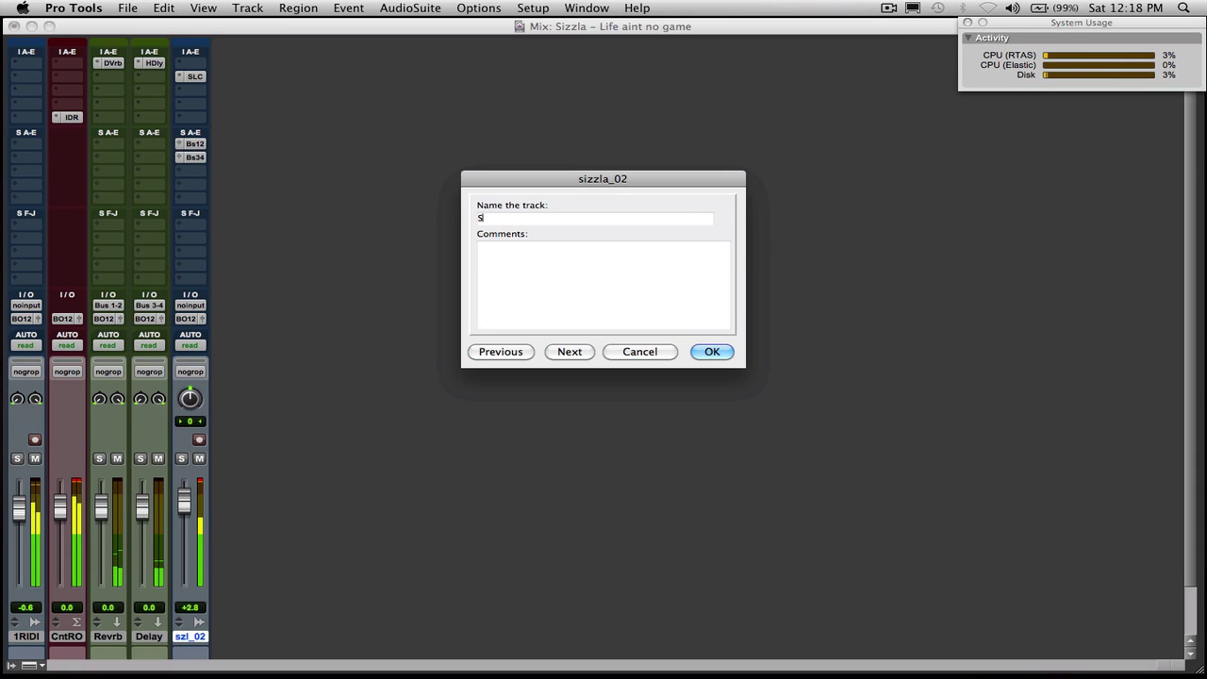
{"action": "type", "text": "izzla "}
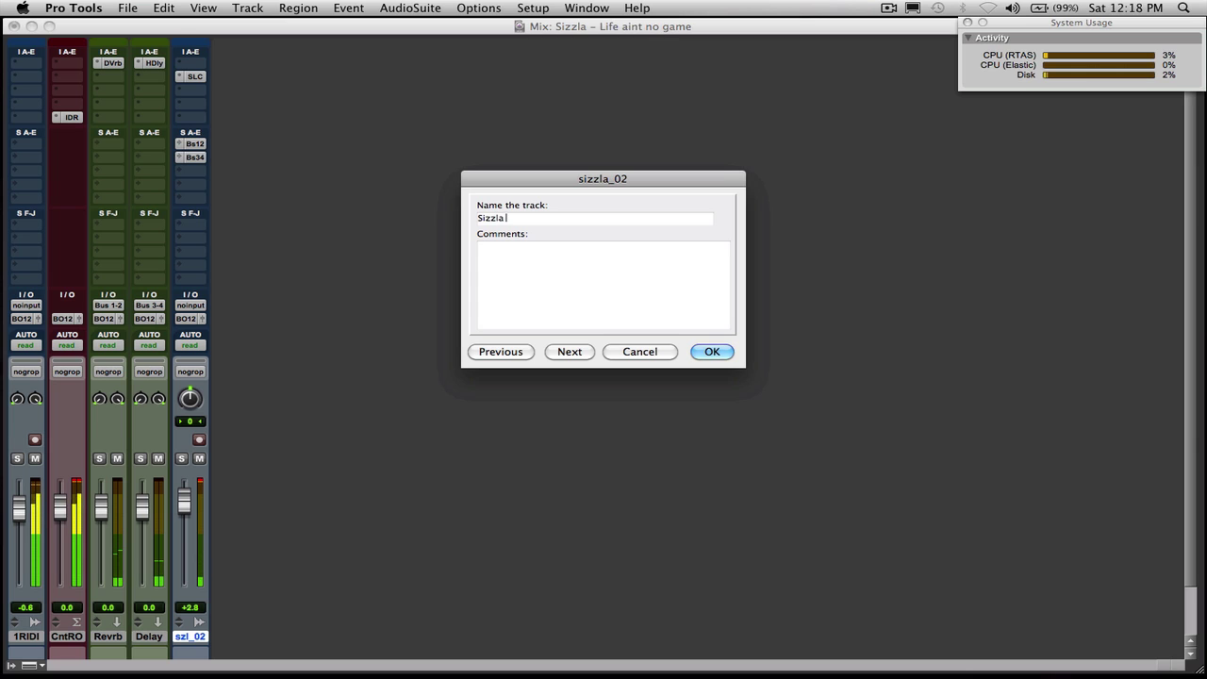
{"action": "type", "text": "Lead"}
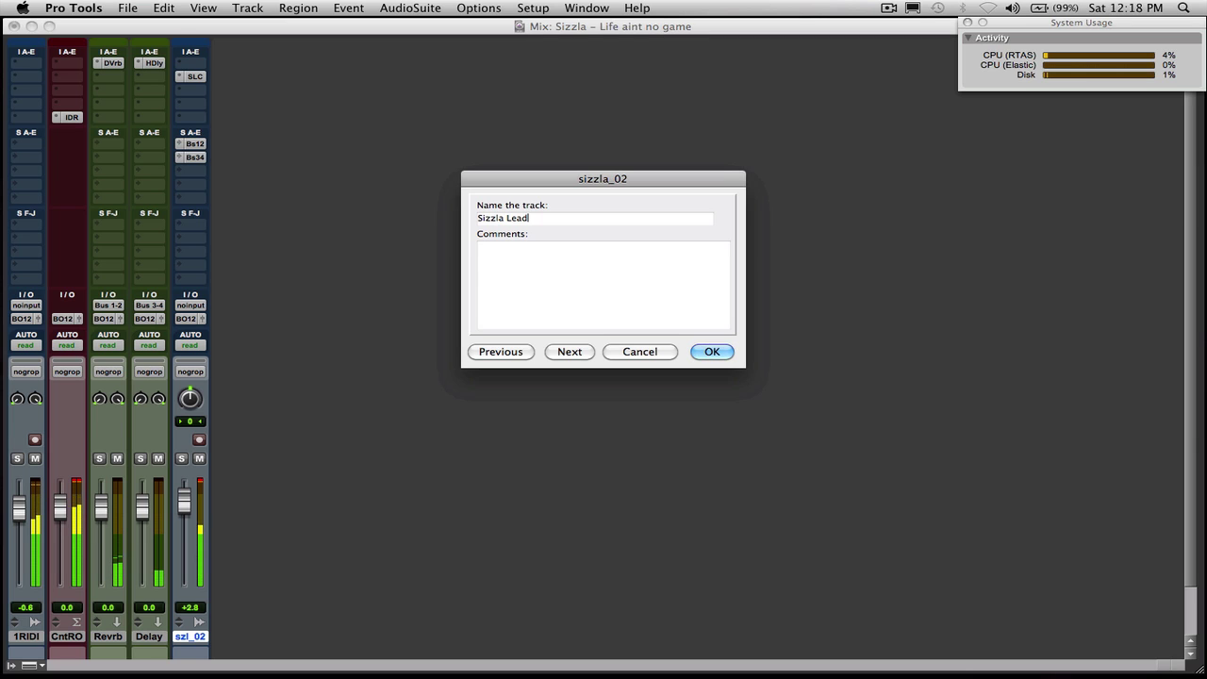
{"action": "key", "text": "Return"}
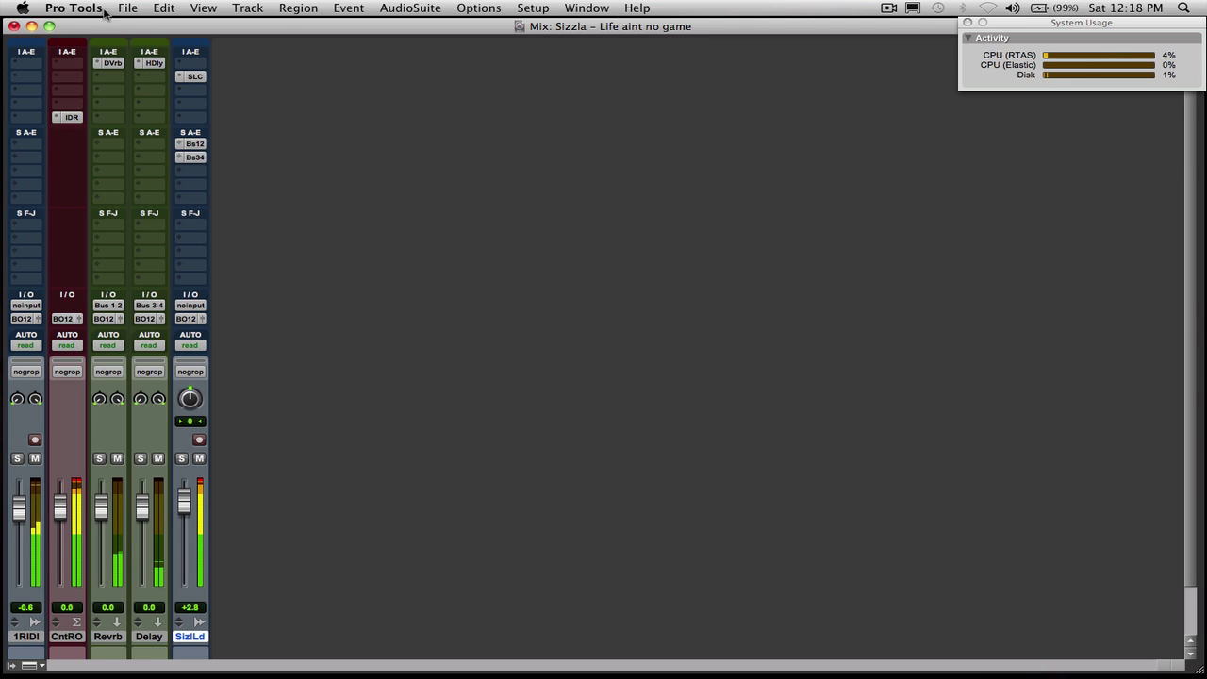
Hide the Sends F-J section in the Mix window
{"action": "left_click", "coordinate": [202, 8]}
{"action": "mouse_move", "coordinate": [198, 30]}
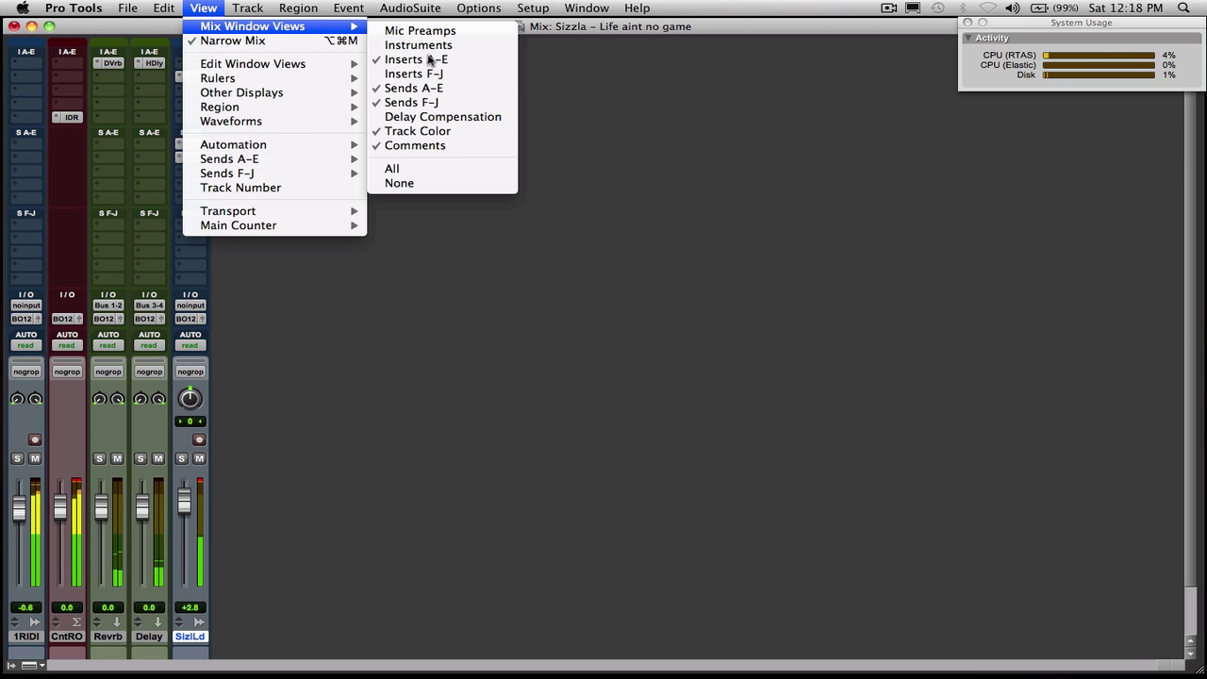
{"action": "left_click", "coordinate": [439, 104]}
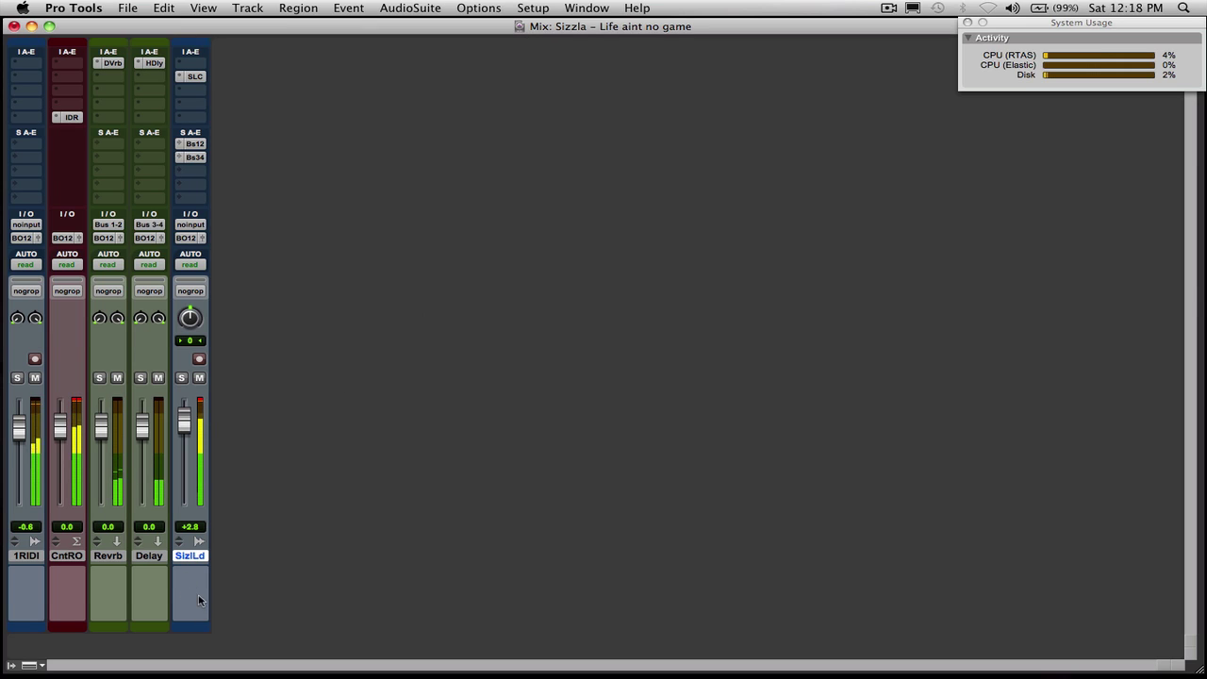
Change the Sizzla Lead track's color to dark yellow and close the color palette
{"action": "double_click", "coordinate": [195, 627]}
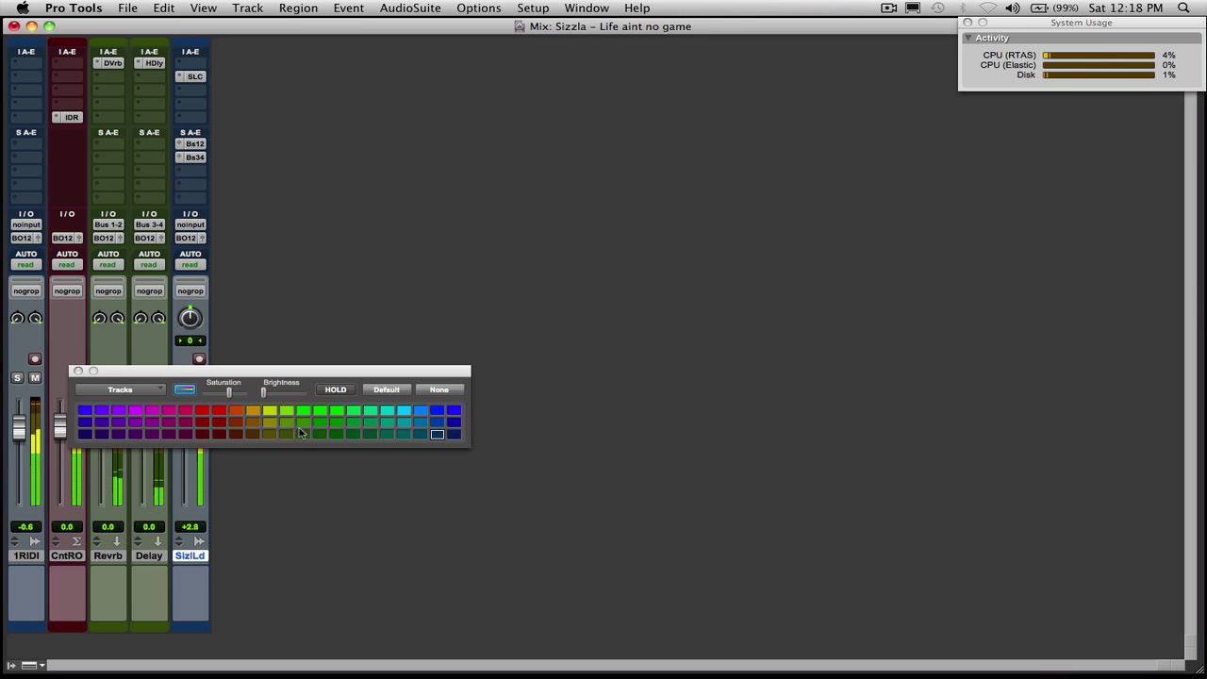
{"action": "left_click", "coordinate": [271, 434]}
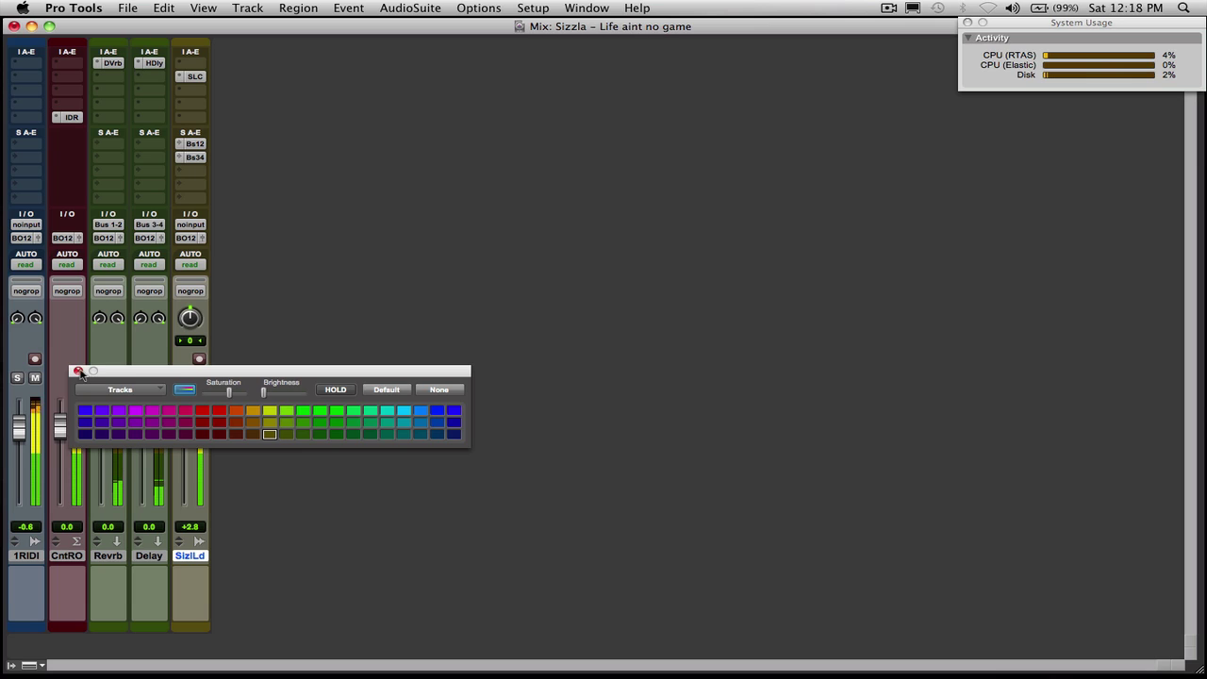
{"action": "left_click", "coordinate": [78, 371]}
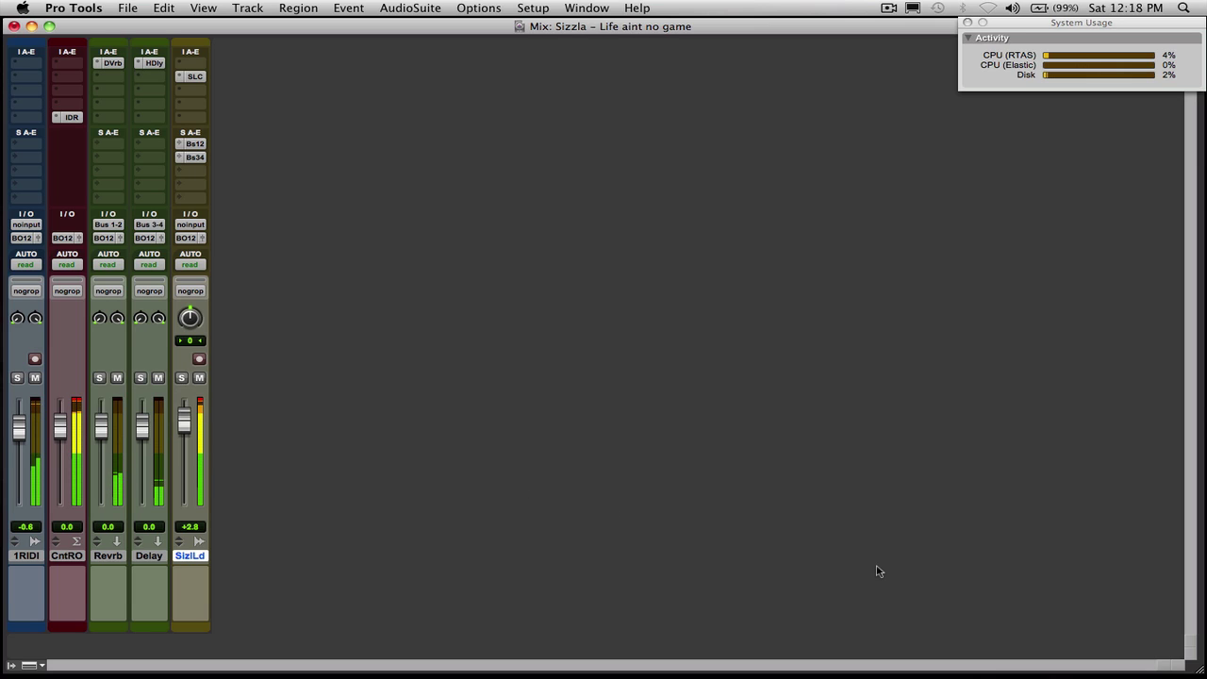